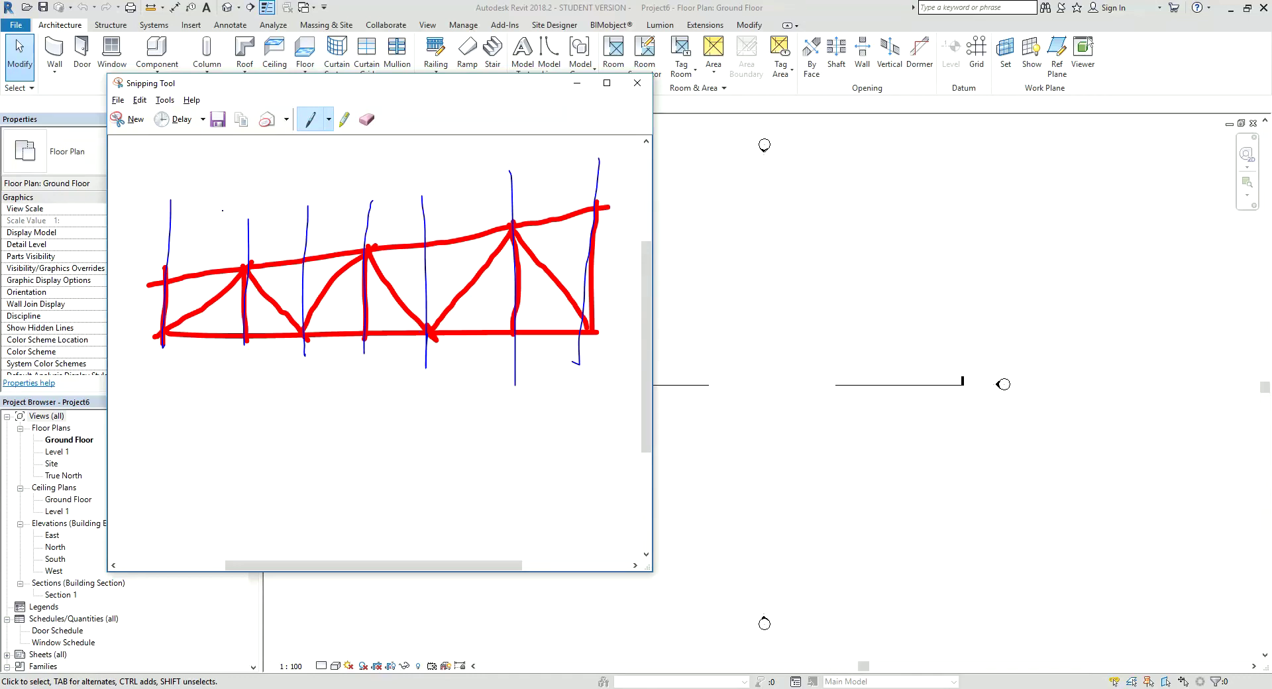
Open the File application menu to reach the New options.
click(16, 24)
mouse_move(46, 75)
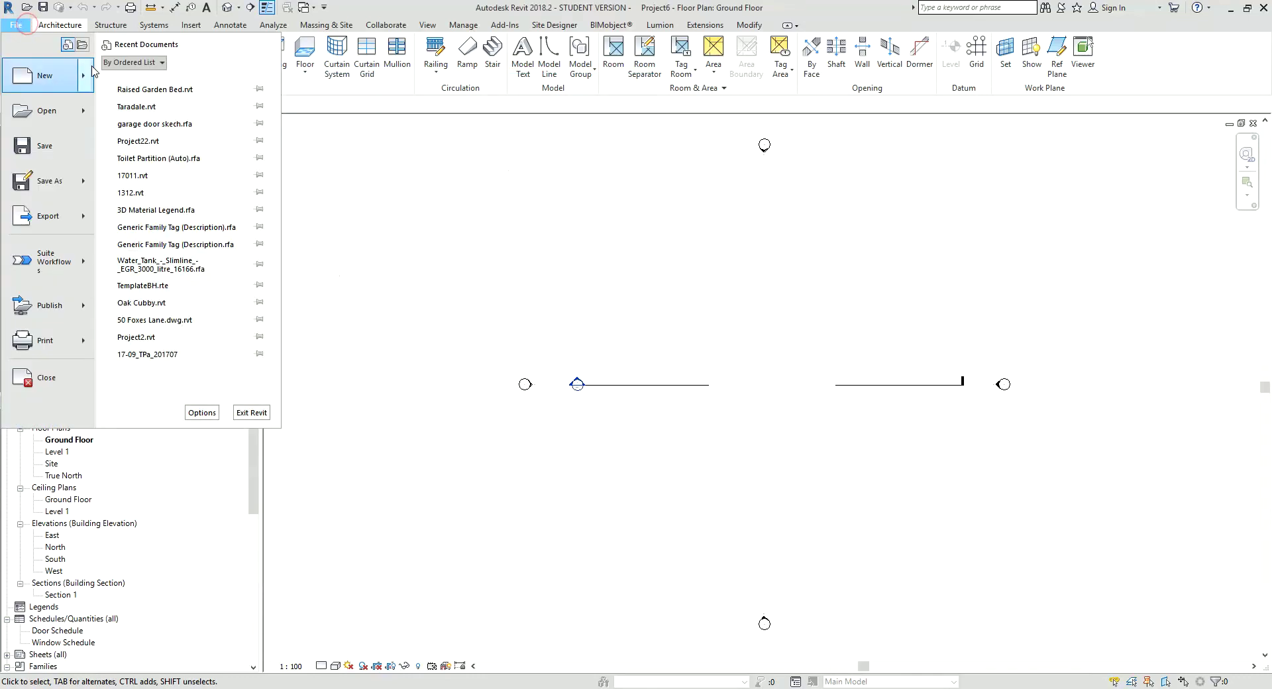
Create a new family from the Metric Structural Trusses.rft template.
click(194, 117)
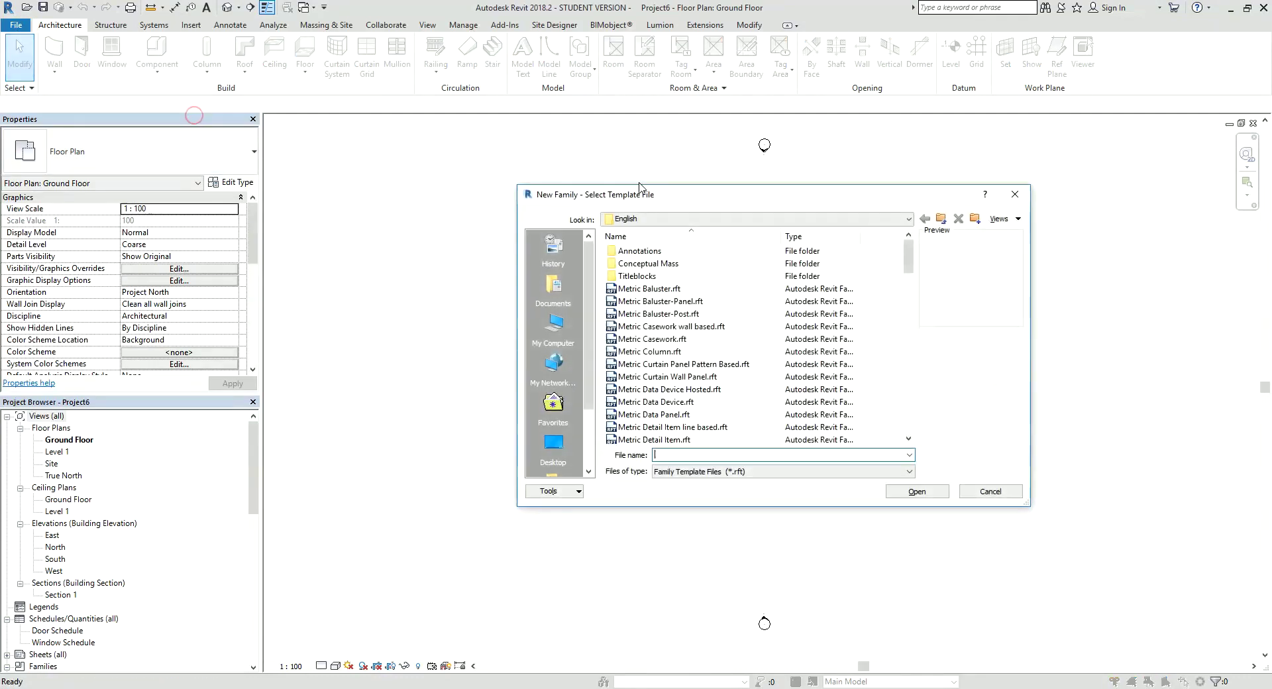
drag(908, 252, 903, 430)
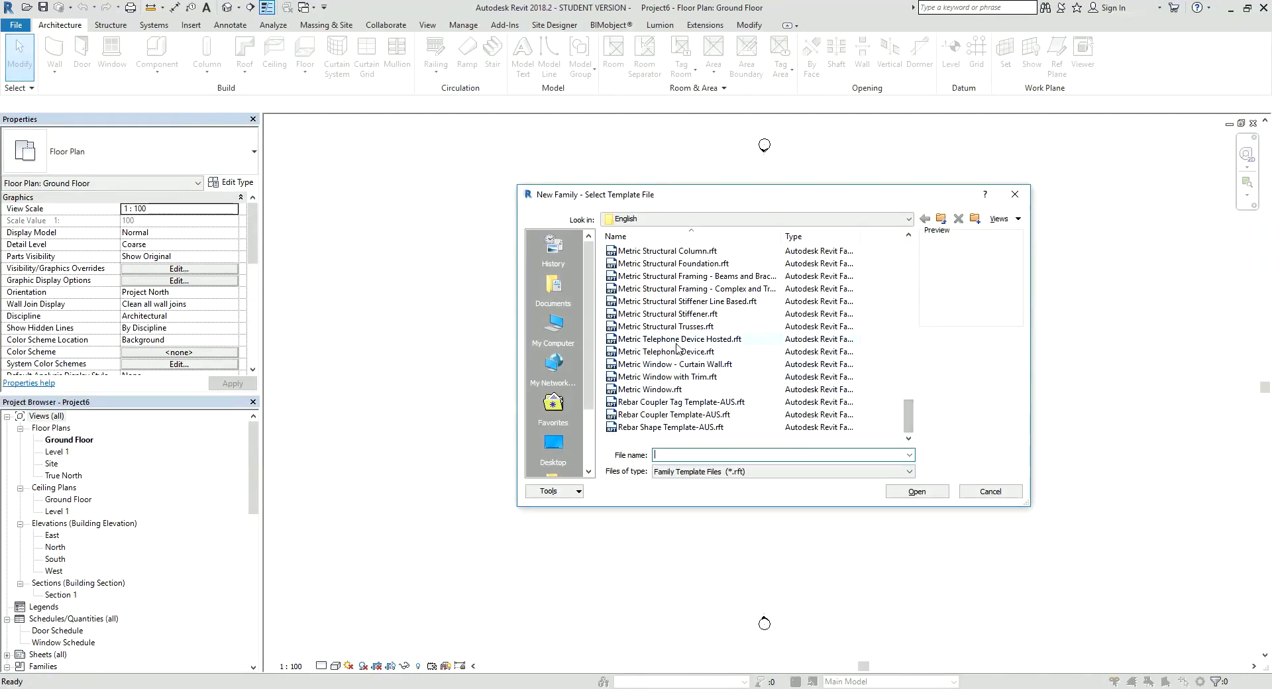
click(684, 329)
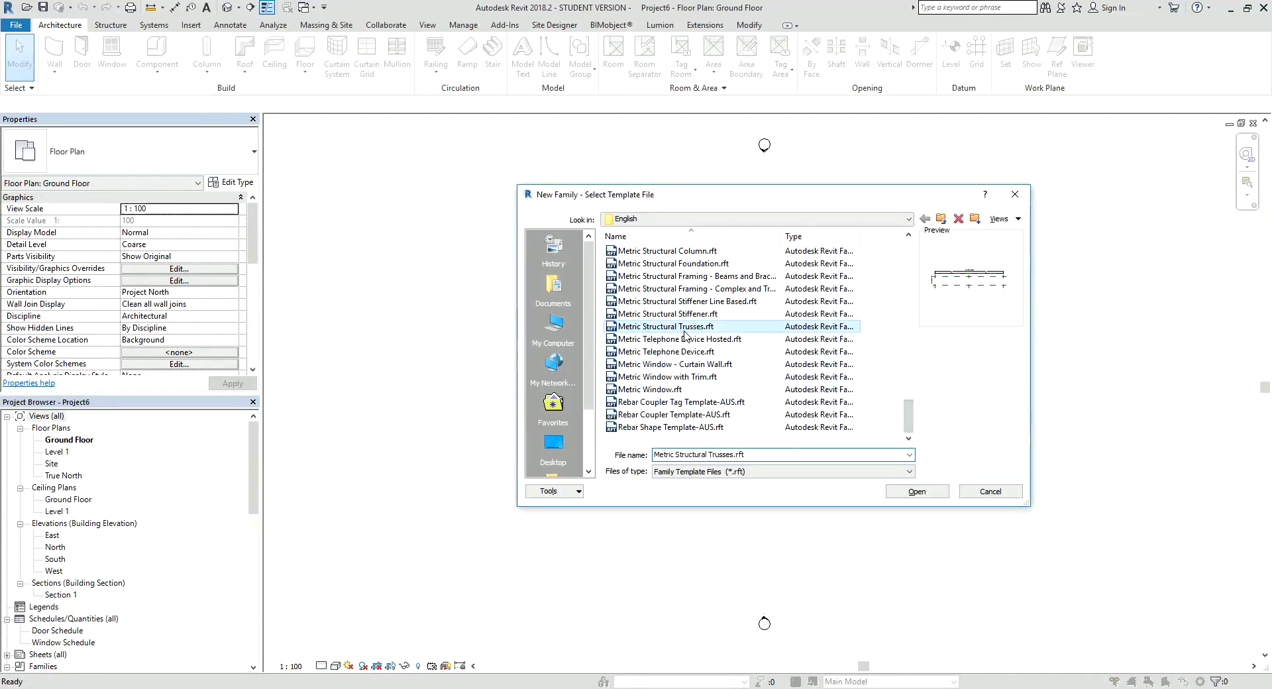
click(927, 496)
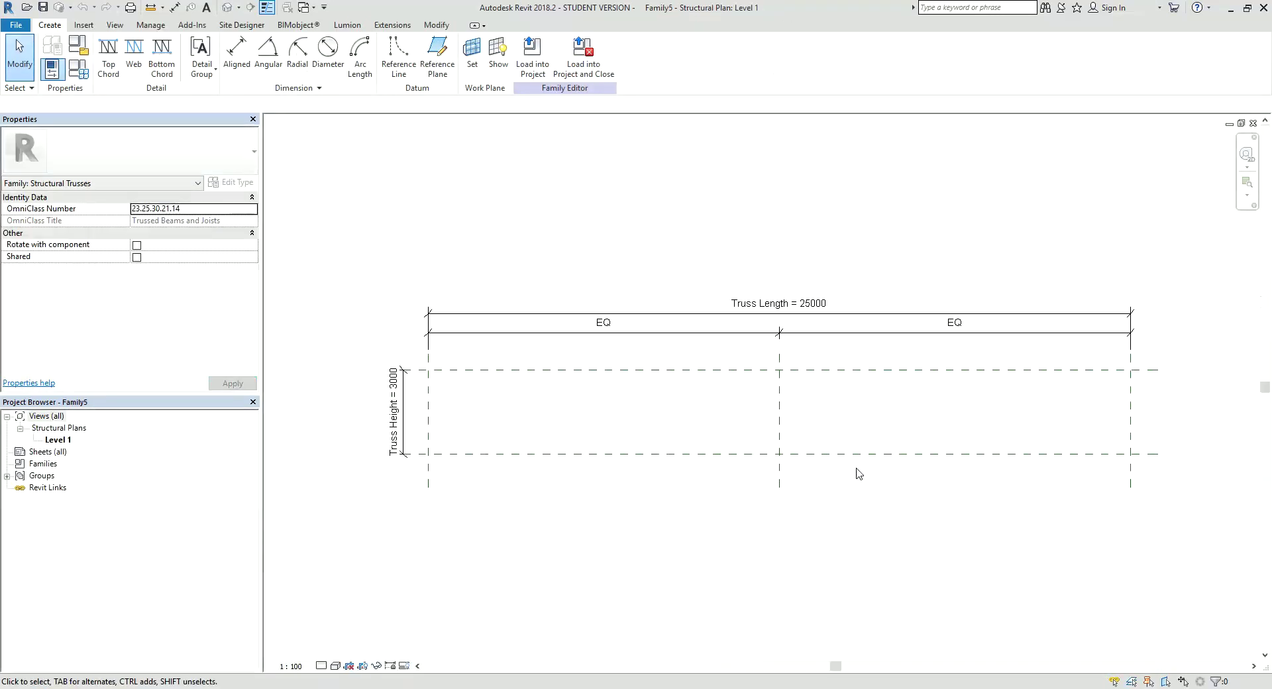
Temporarily hide the Center reference plane.
middle_drag(857, 469, 794, 446)
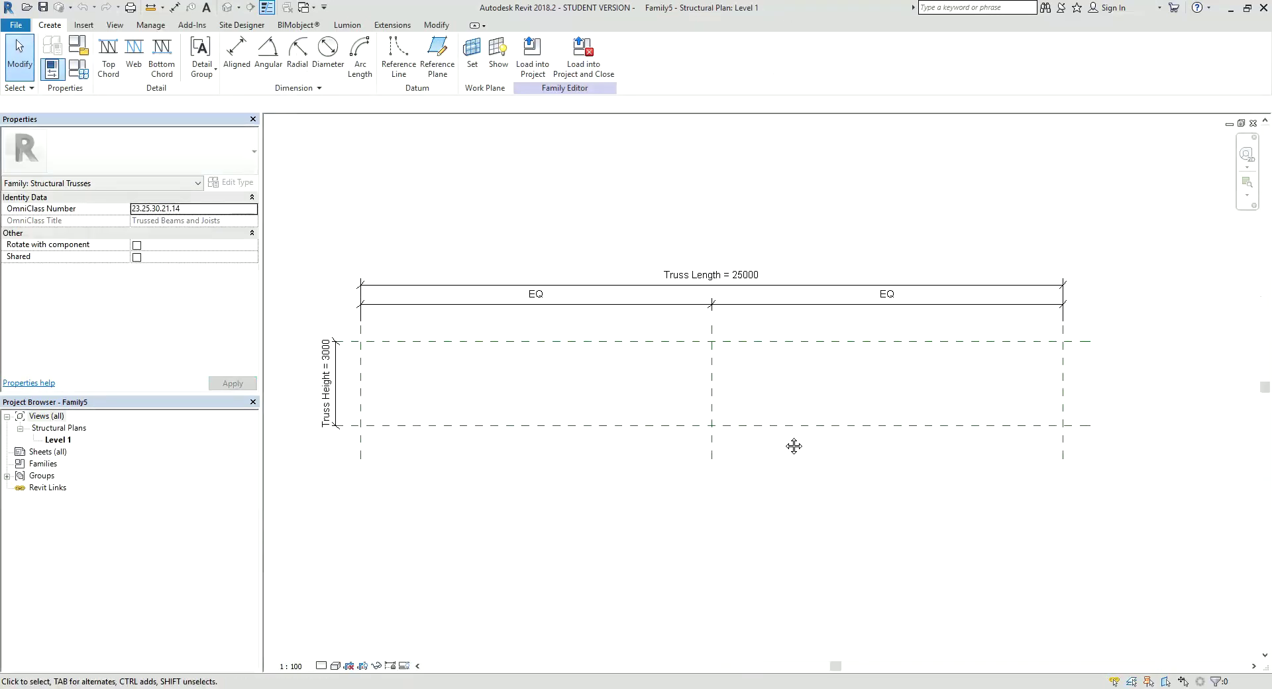
click(716, 394)
key(h)
key(h)
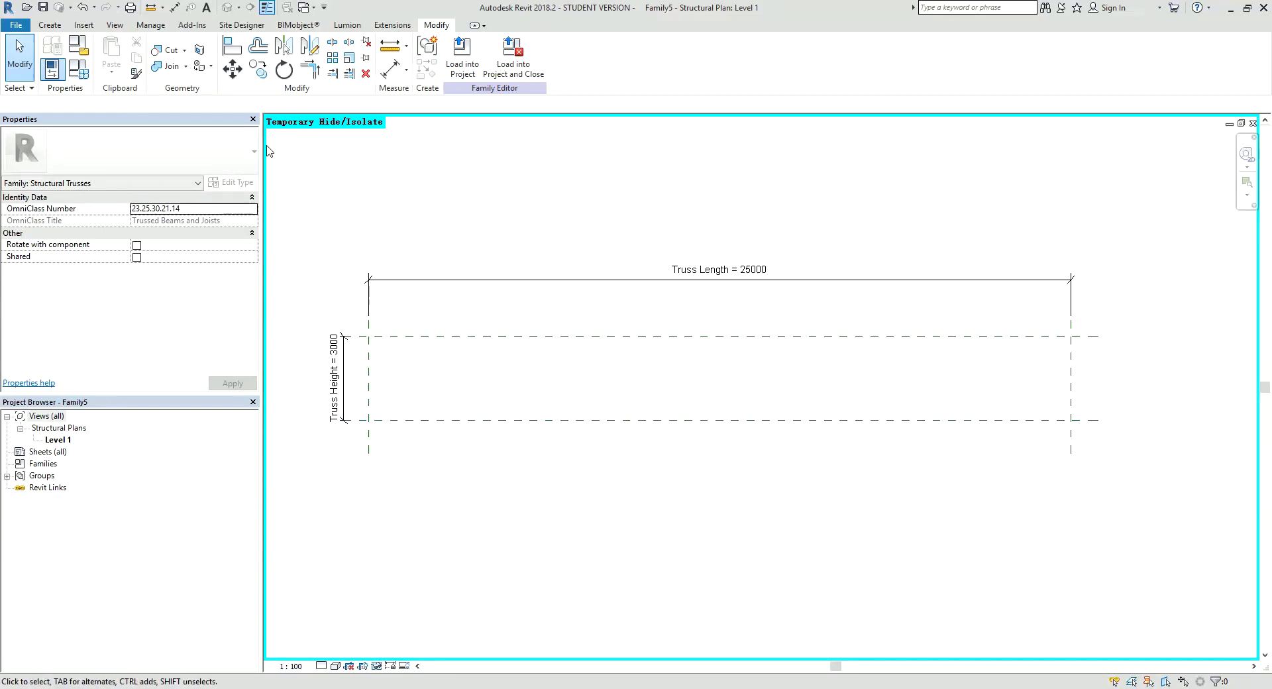
Draw five vertical reference planes spaced across the truss length.
click(45, 30)
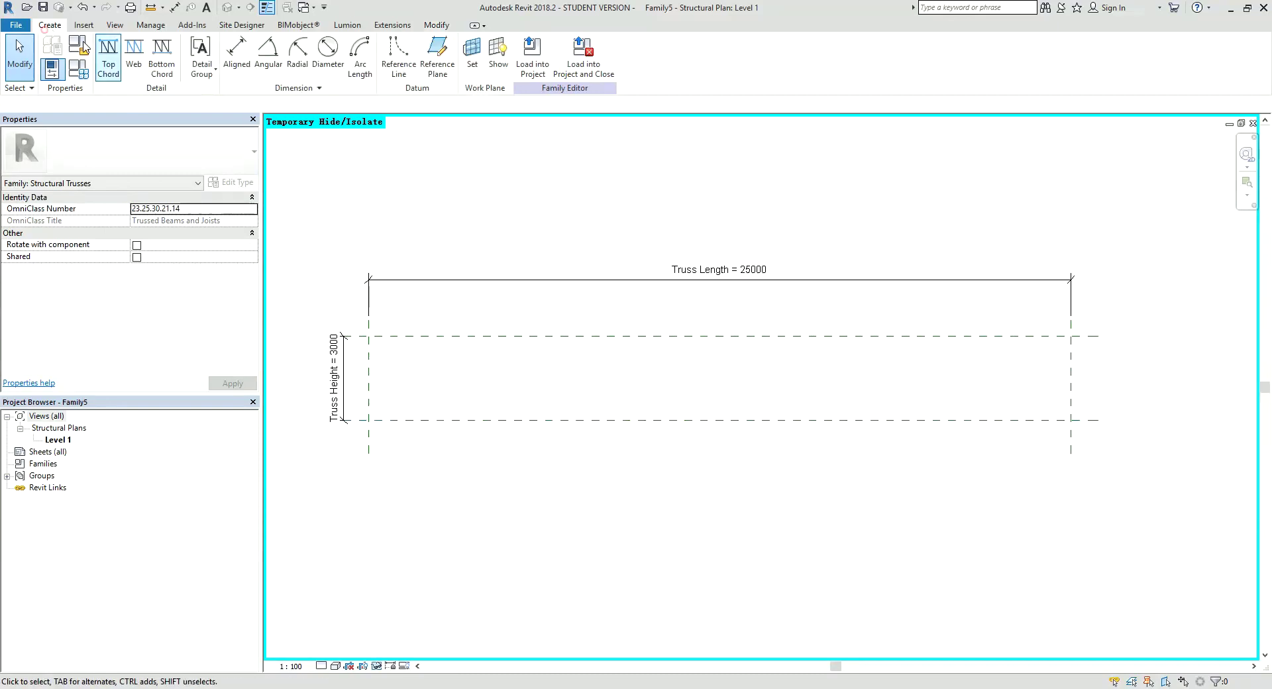
click(437, 53)
click(492, 304)
click(494, 462)
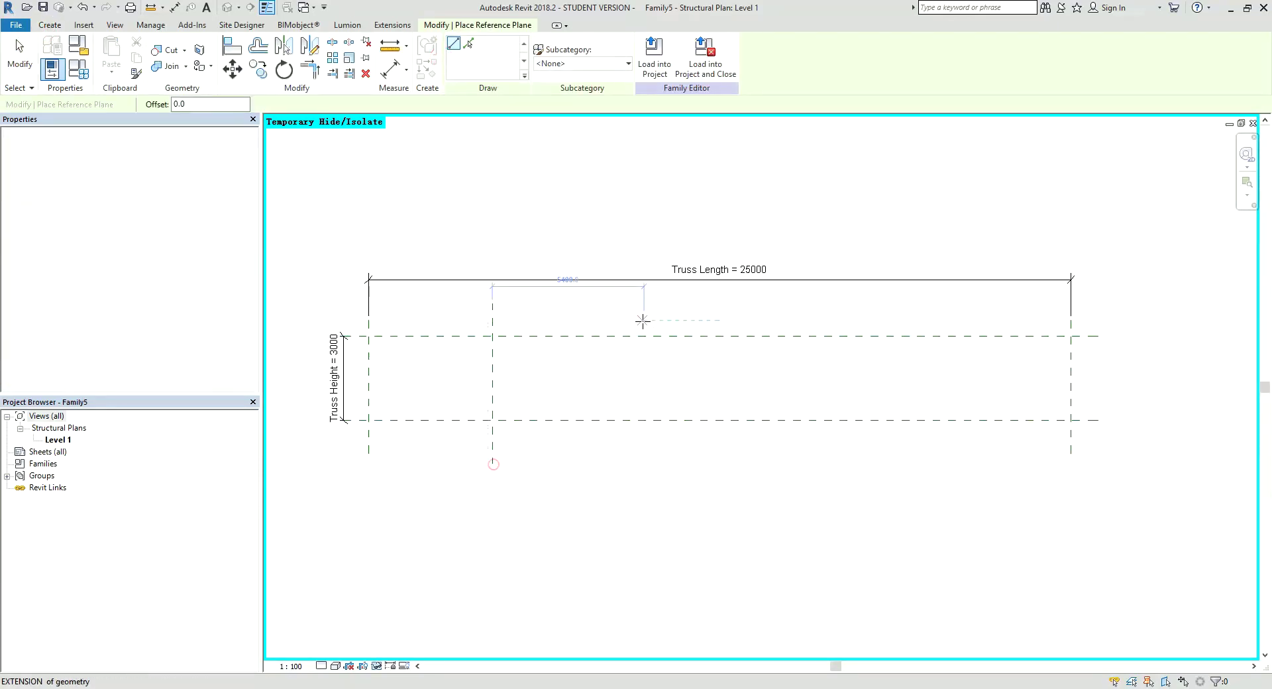
click(630, 309)
click(631, 470)
click(747, 321)
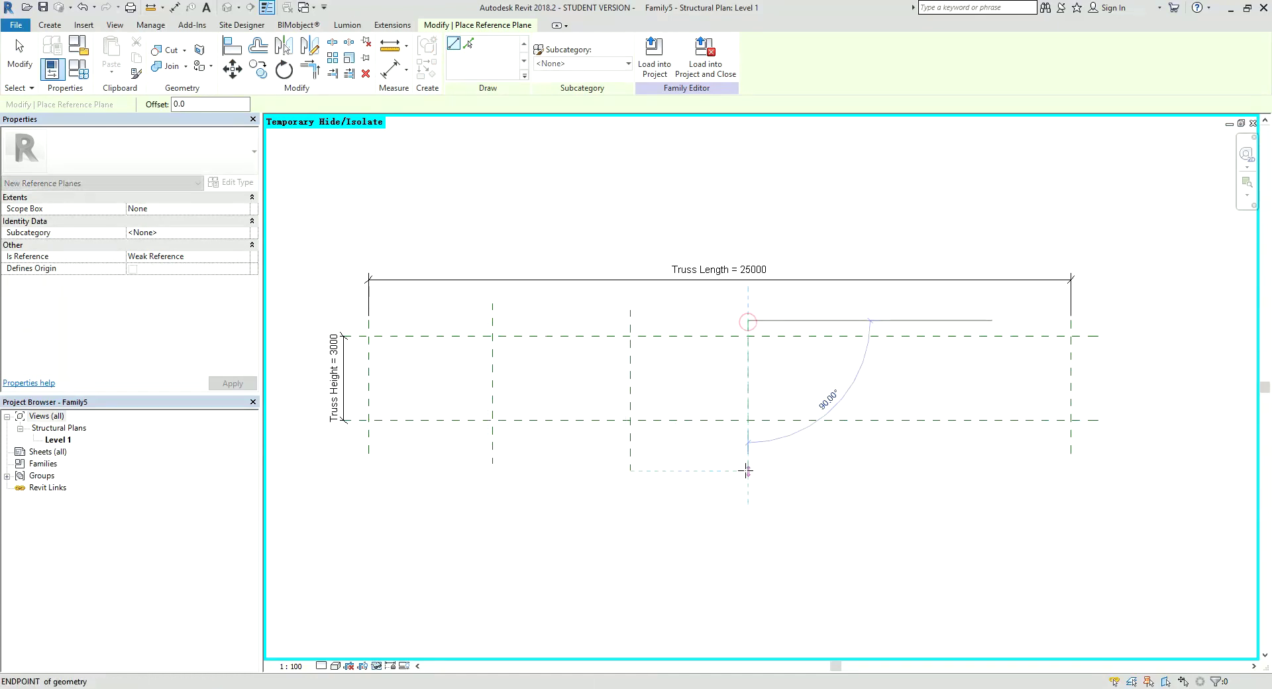
click(748, 470)
click(852, 312)
click(852, 474)
click(972, 321)
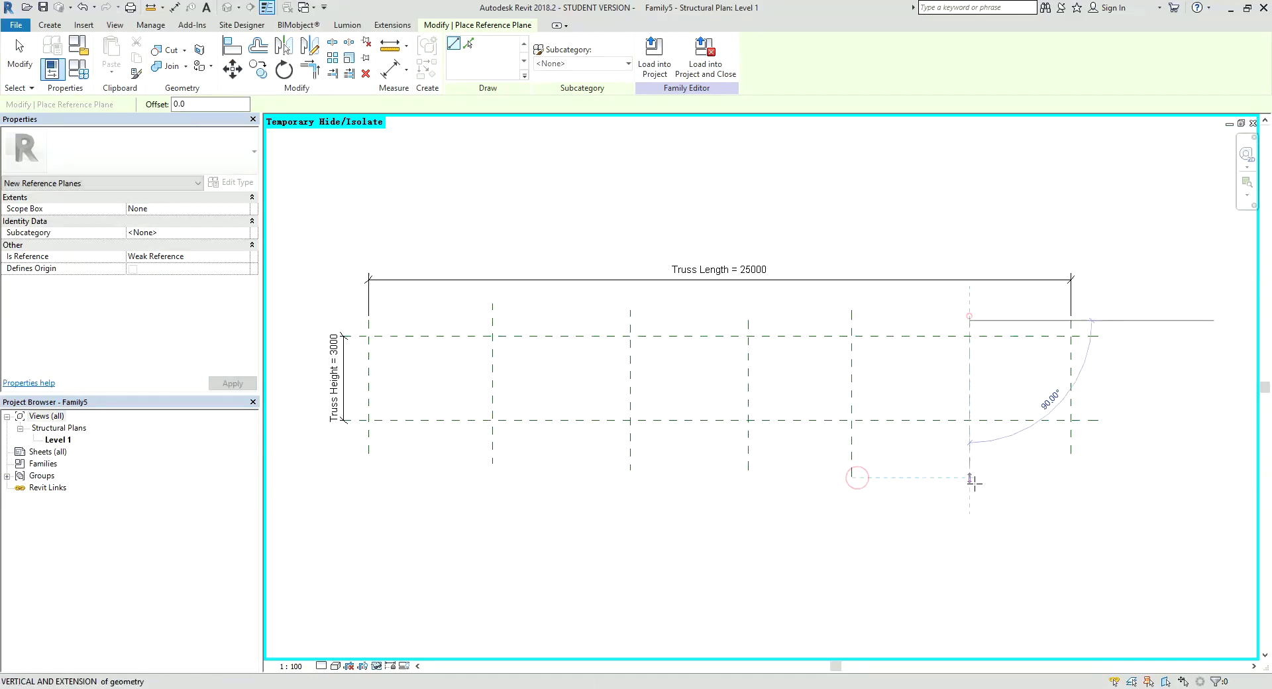
click(971, 464)
Draw a horizontal reference plane across the truss between top and bottom.
middle_drag(848, 506, 837, 505)
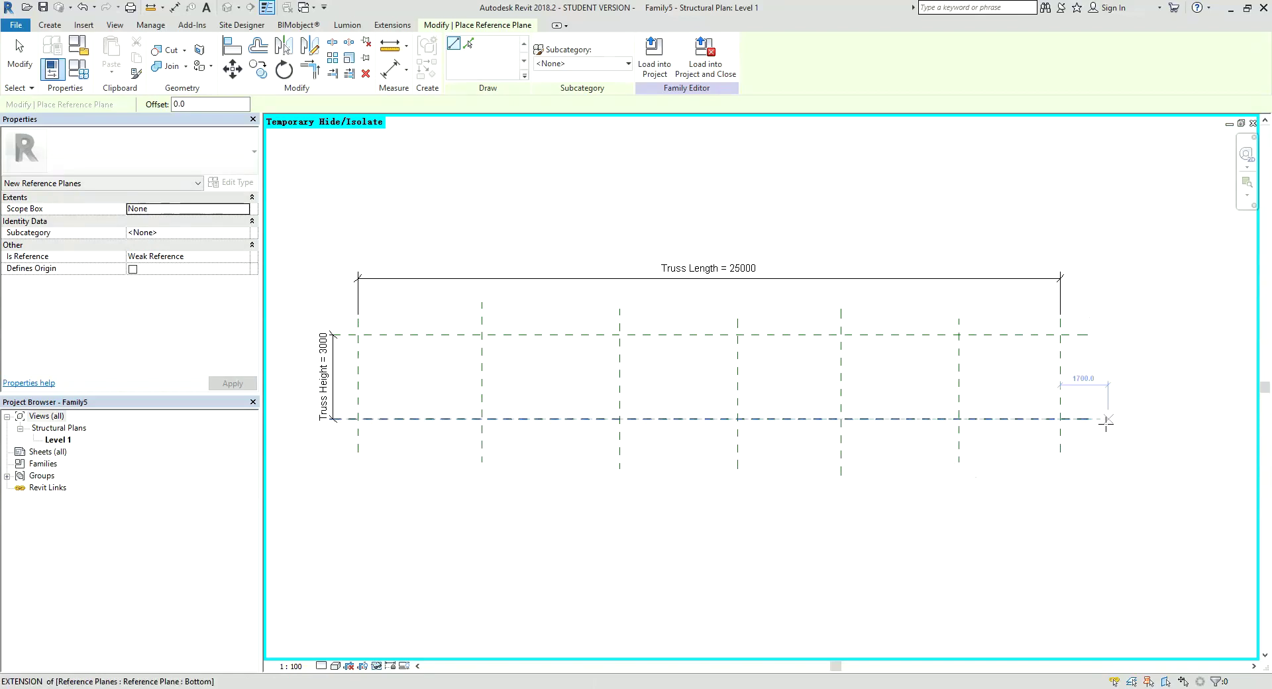
click(1080, 361)
click(356, 361)
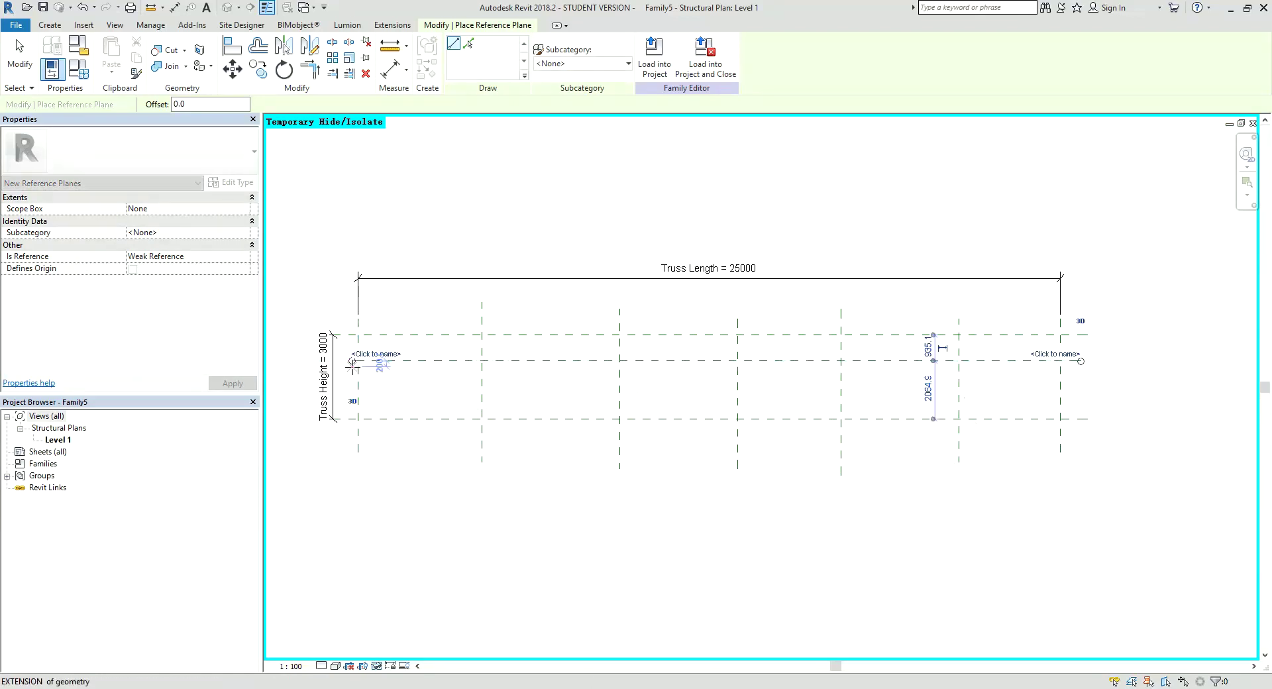
Add an aligned dimension (DI) between the horizontal and bottom planes at the right end.
key(d)
key(i)
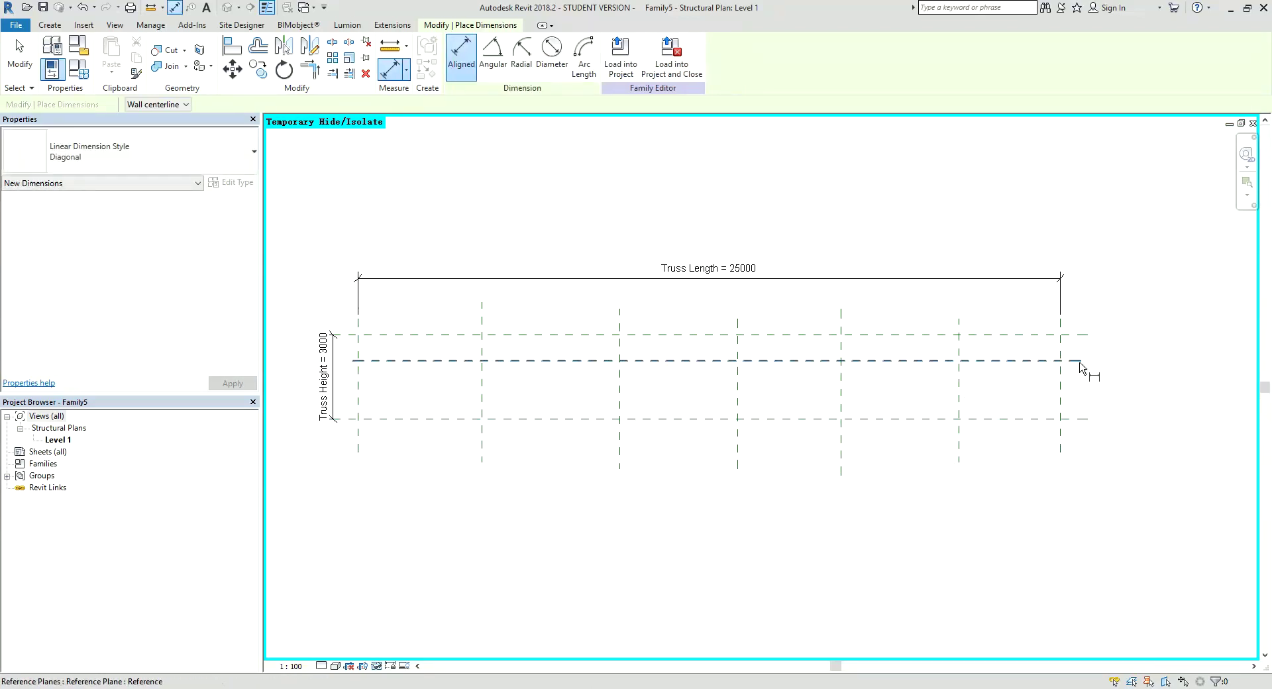
click(1084, 361)
click(1079, 418)
click(1113, 396)
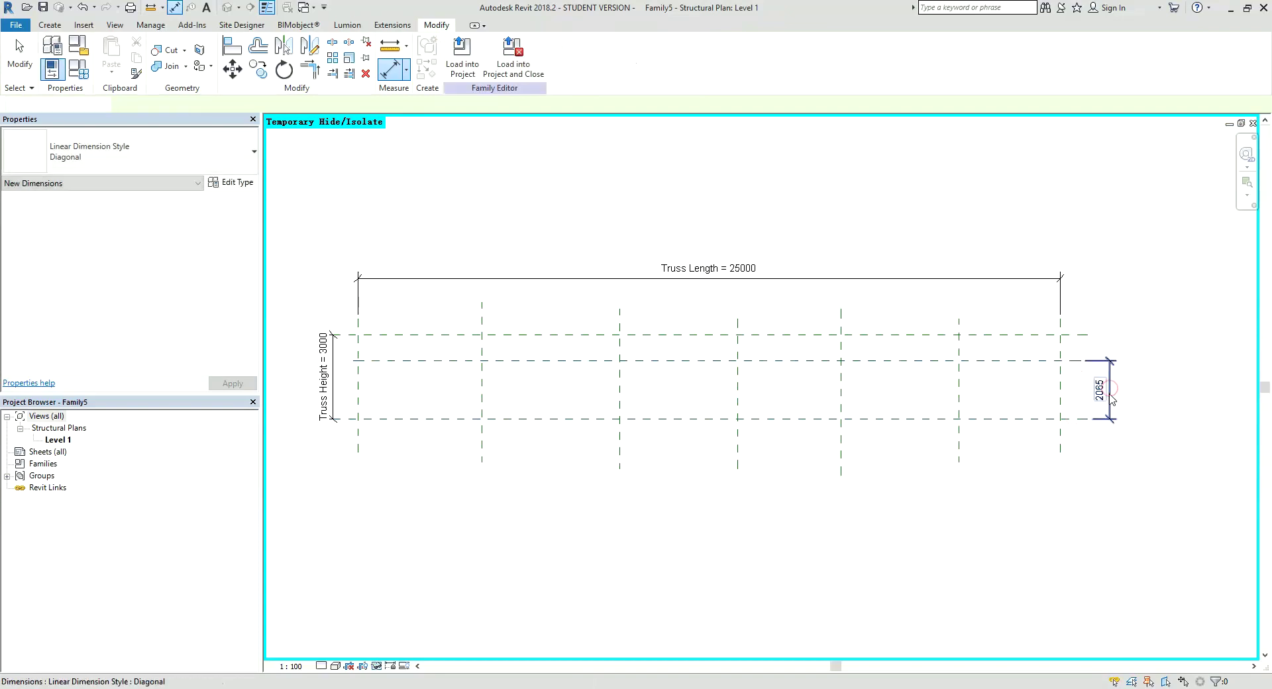
key(Escape)
key(Escape)
Label that dimension with new instance parameter Truss Height 2 (2065).
click(584, 53)
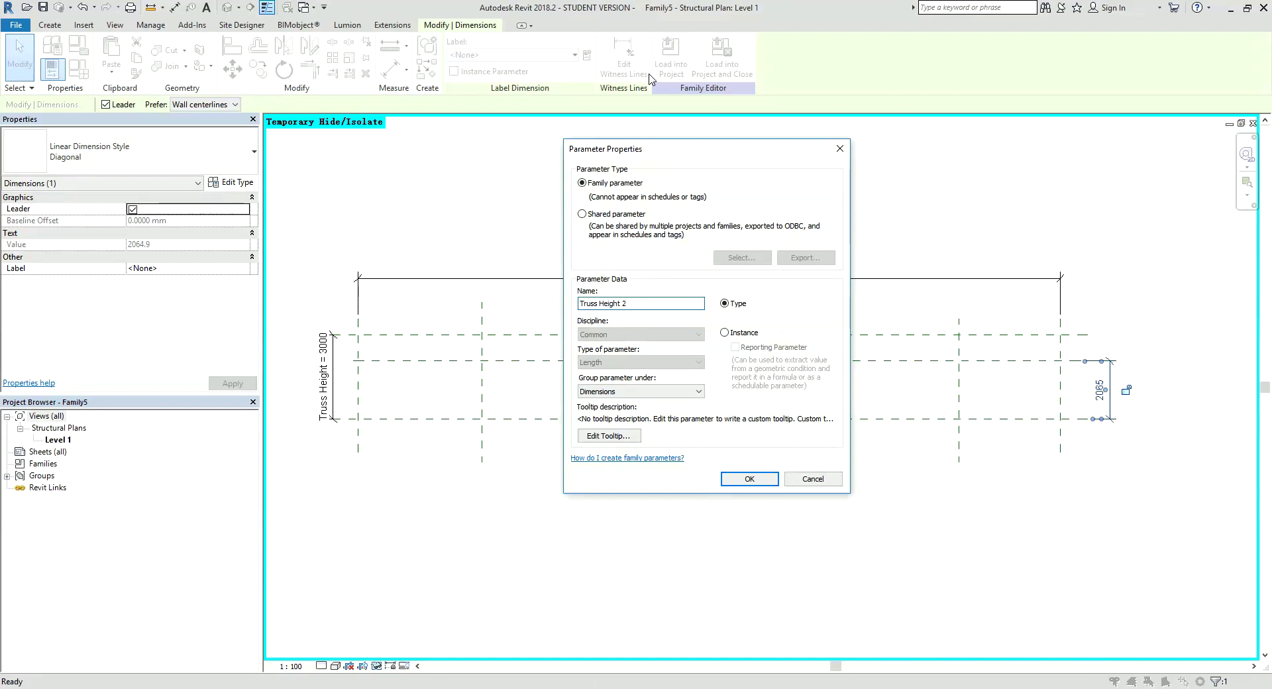
click(748, 335)
click(749, 478)
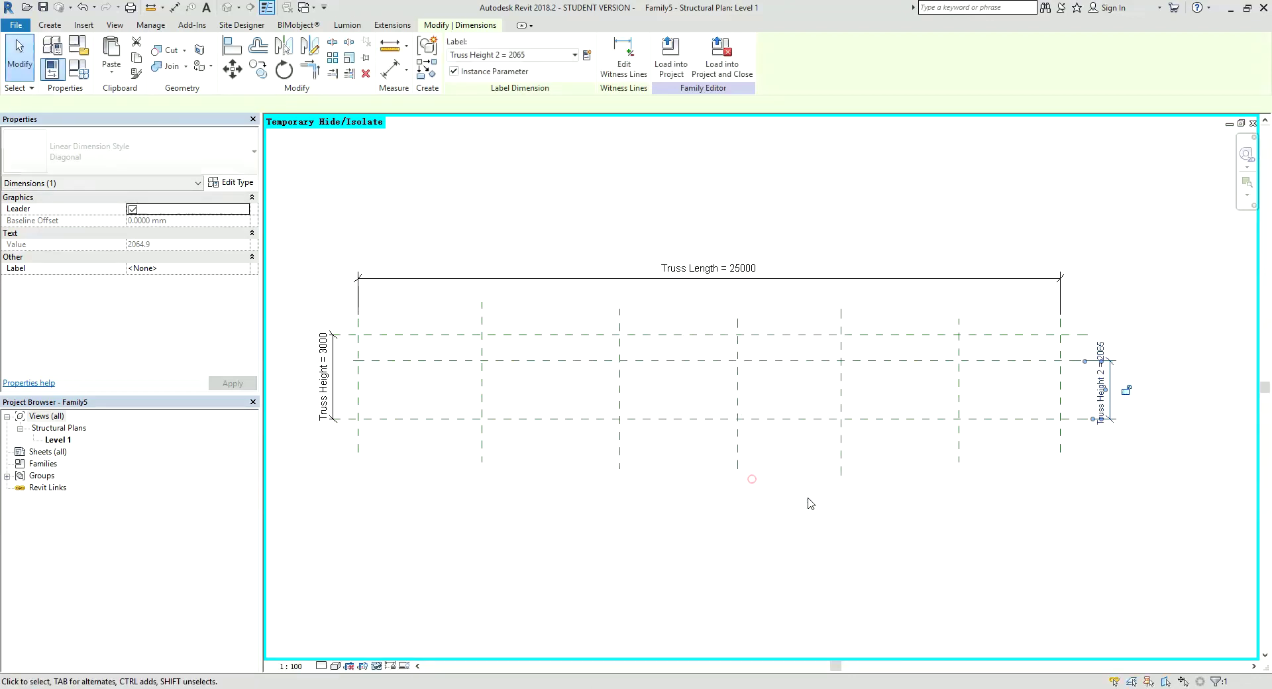
Chain-dimension all seven vertical planes below the truss with EQ spacing, then view the sketch.
key(d)
key(i)
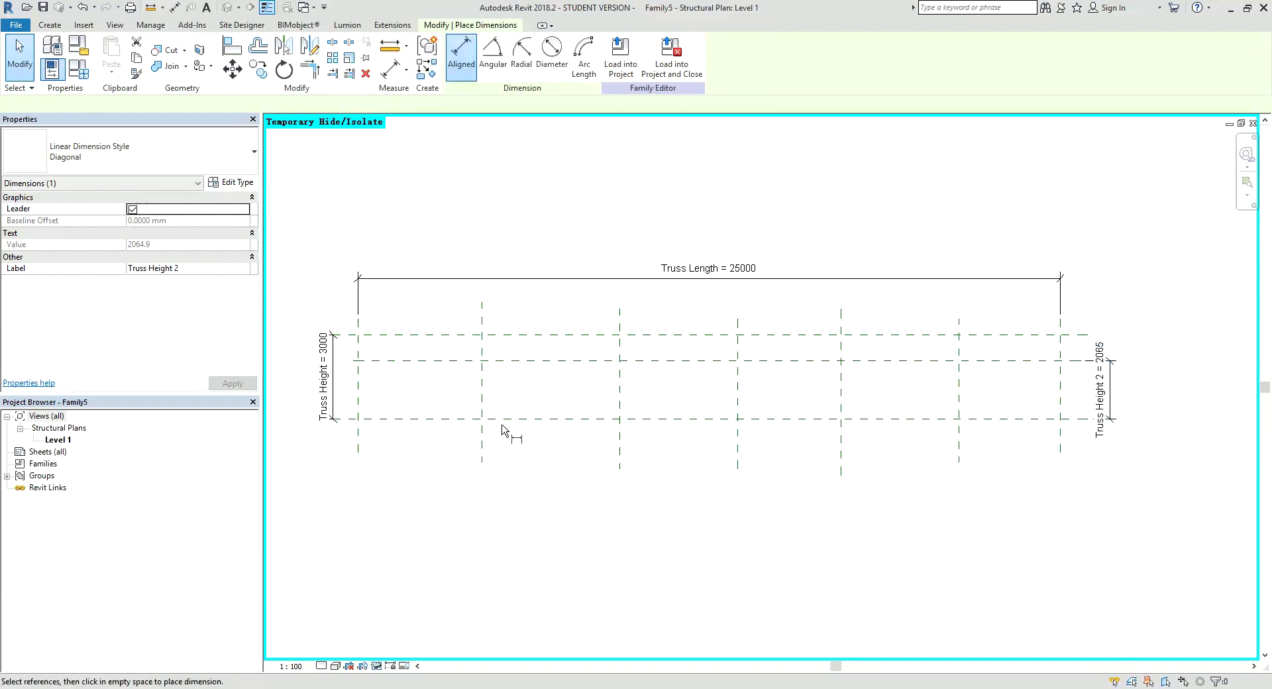
click(358, 451)
click(482, 450)
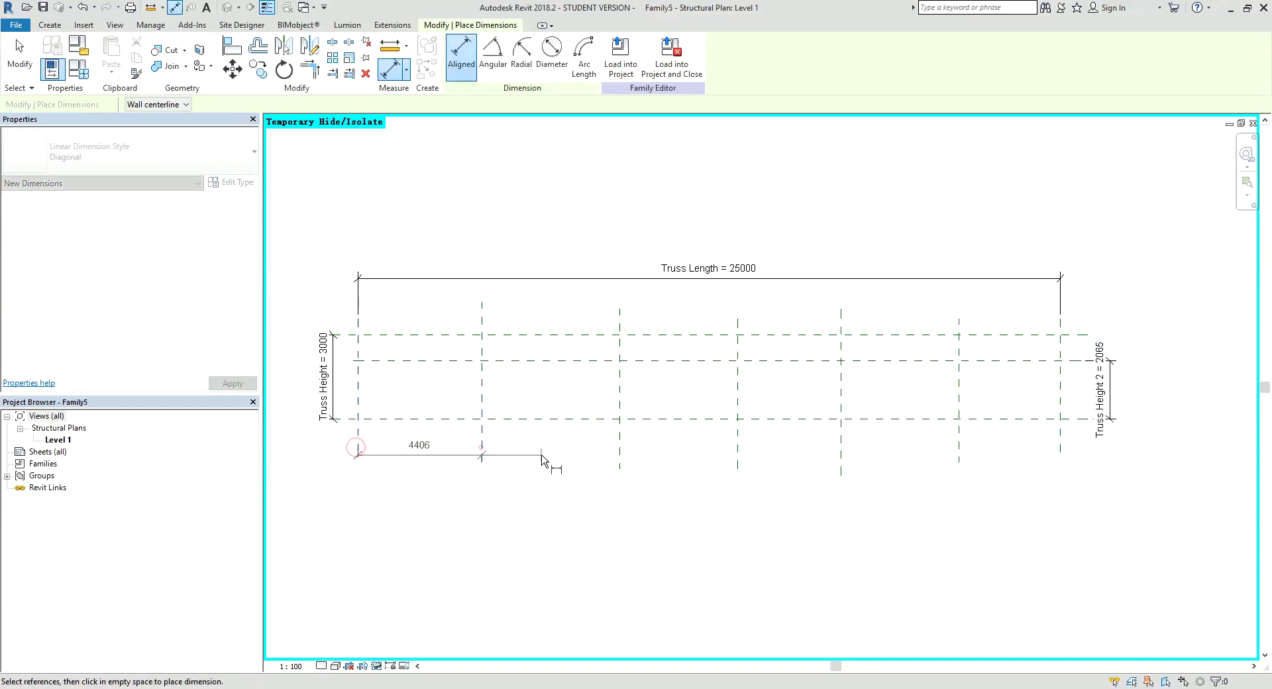
click(620, 451)
click(738, 455)
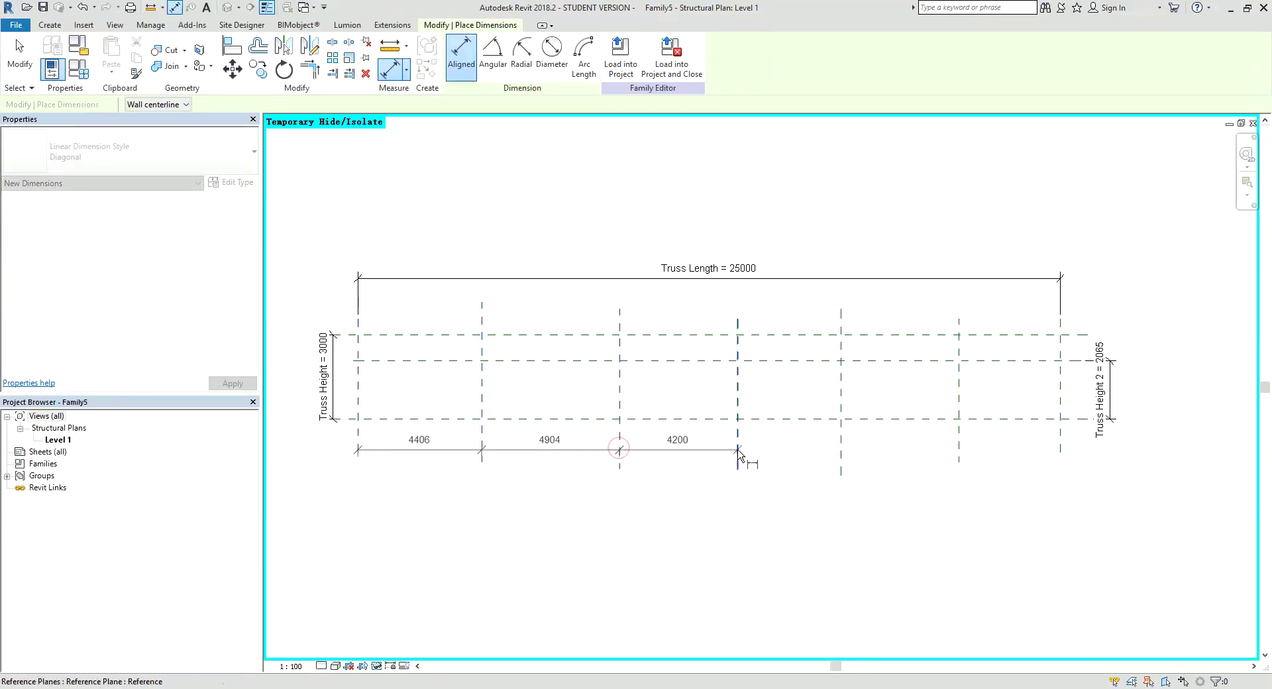
click(841, 448)
click(959, 453)
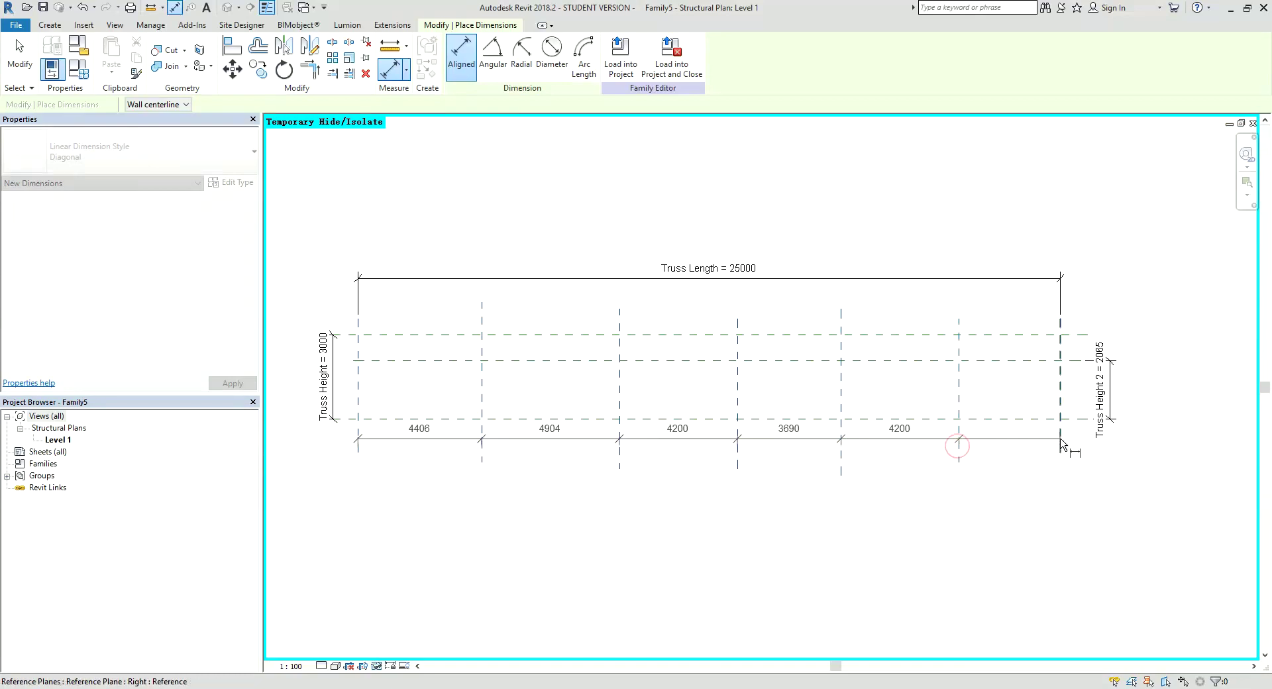
click(1060, 438)
click(974, 498)
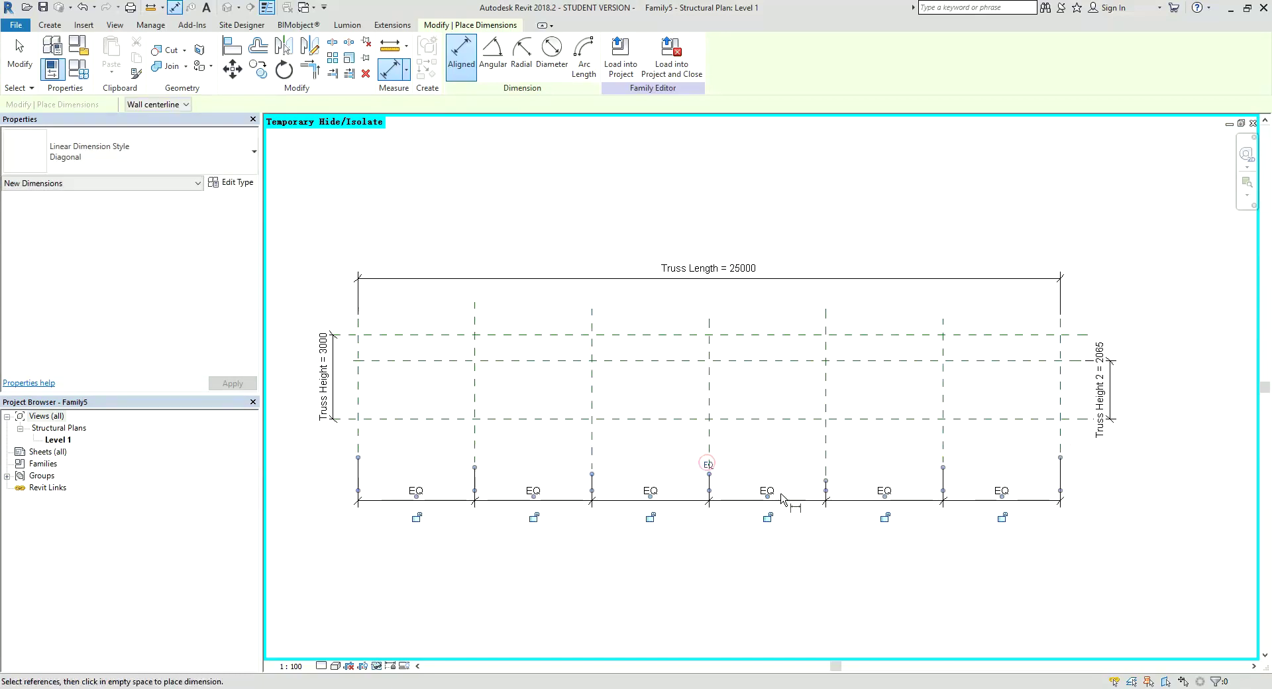
click(708, 464)
key(Escape)
key(Escape)
key(alt+Tab)
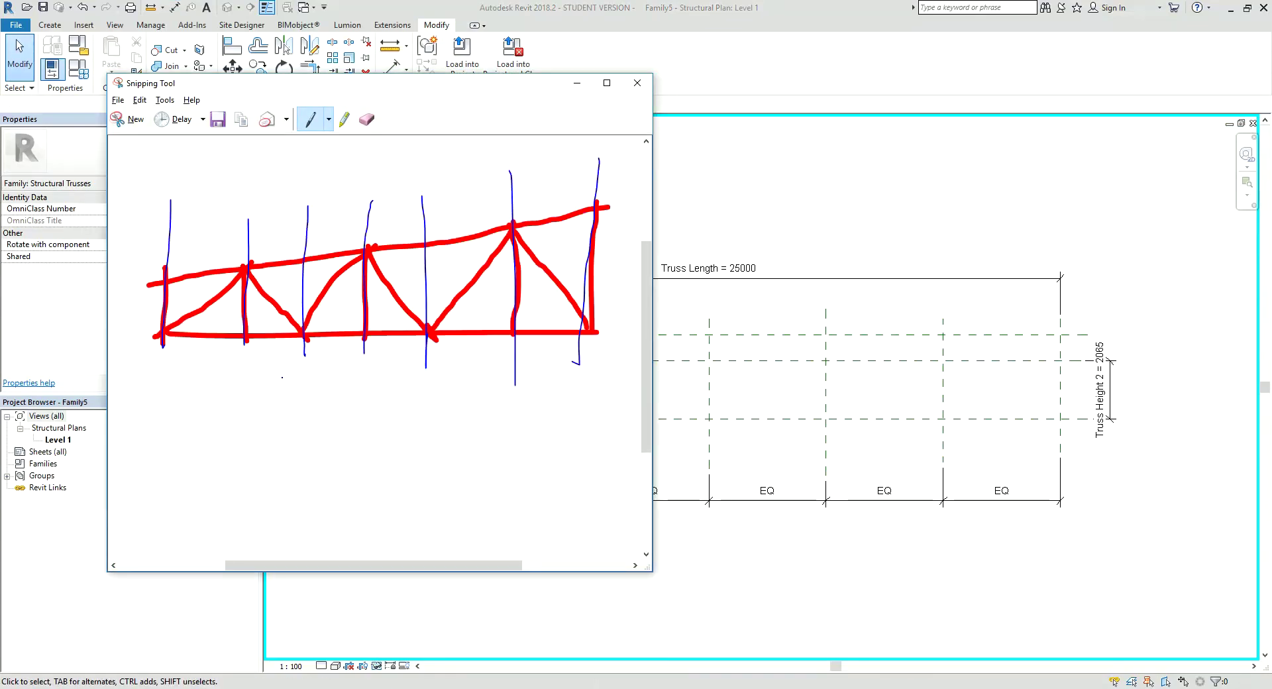
Draw a trial web from the bottom-left corner, delete it, and recheck the sketch.
key(alt+Tab)
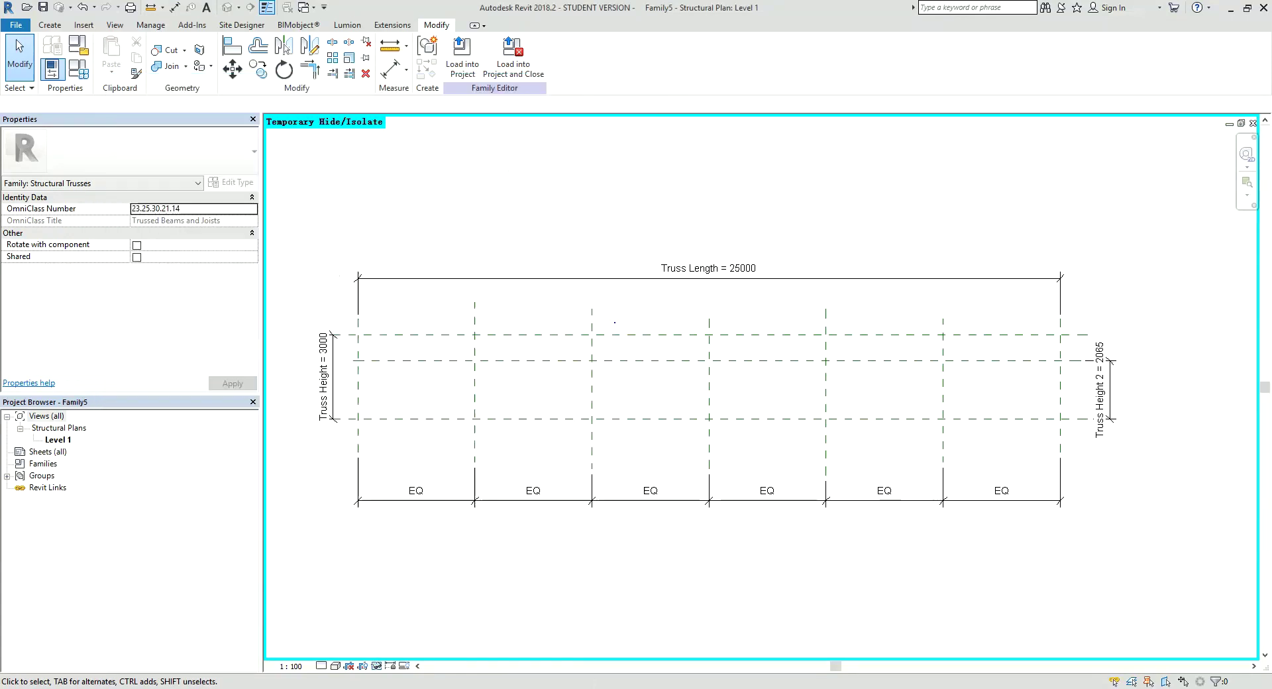
click(50, 25)
click(132, 53)
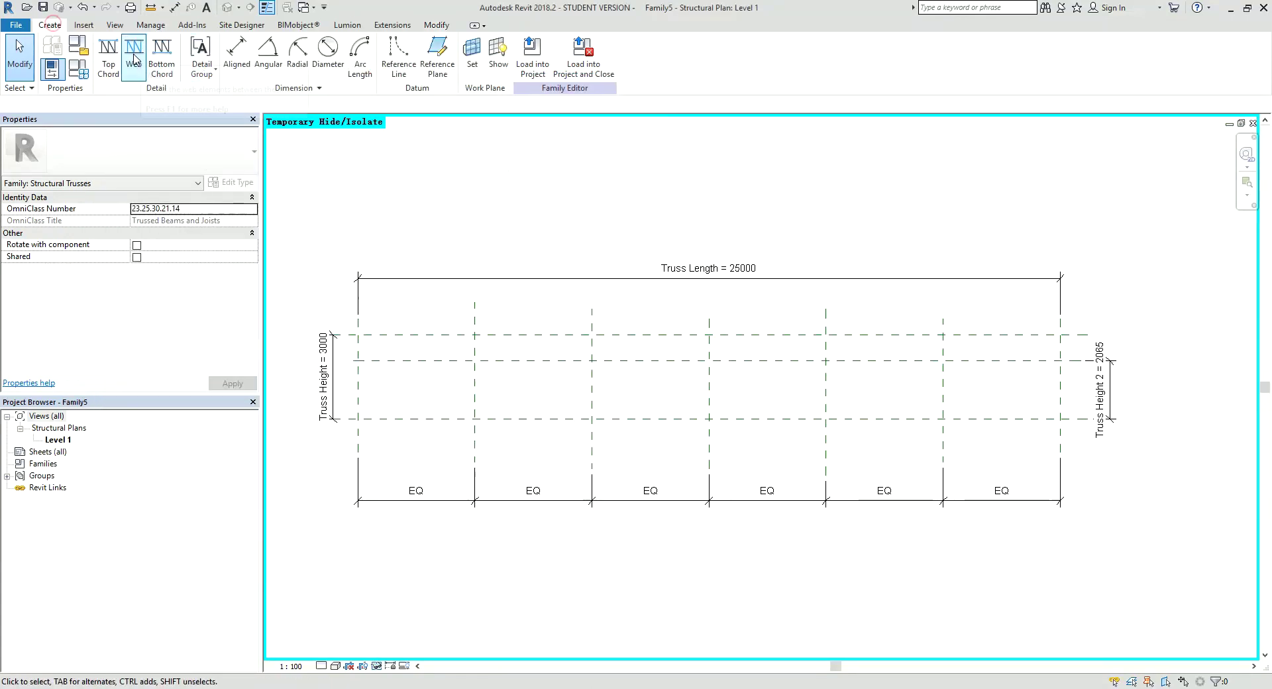
click(360, 418)
click(473, 360)
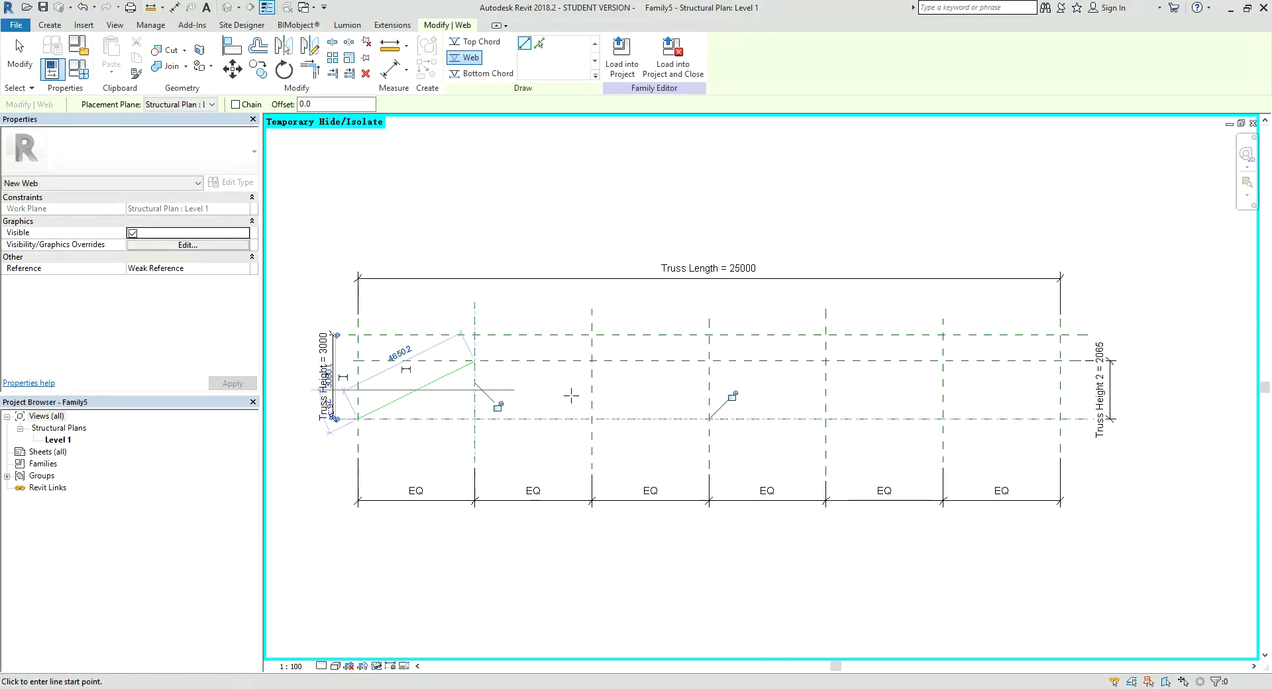
key(Escape)
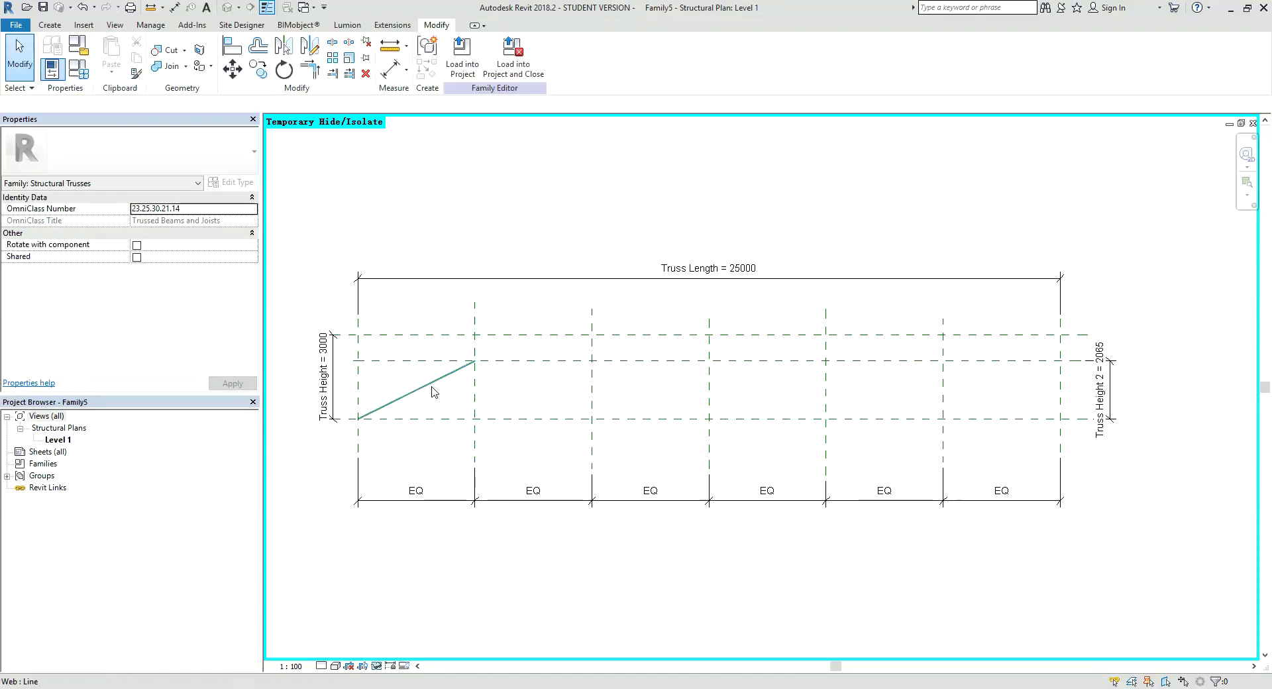
click(430, 385)
key(Delete)
key(alt+Tab)
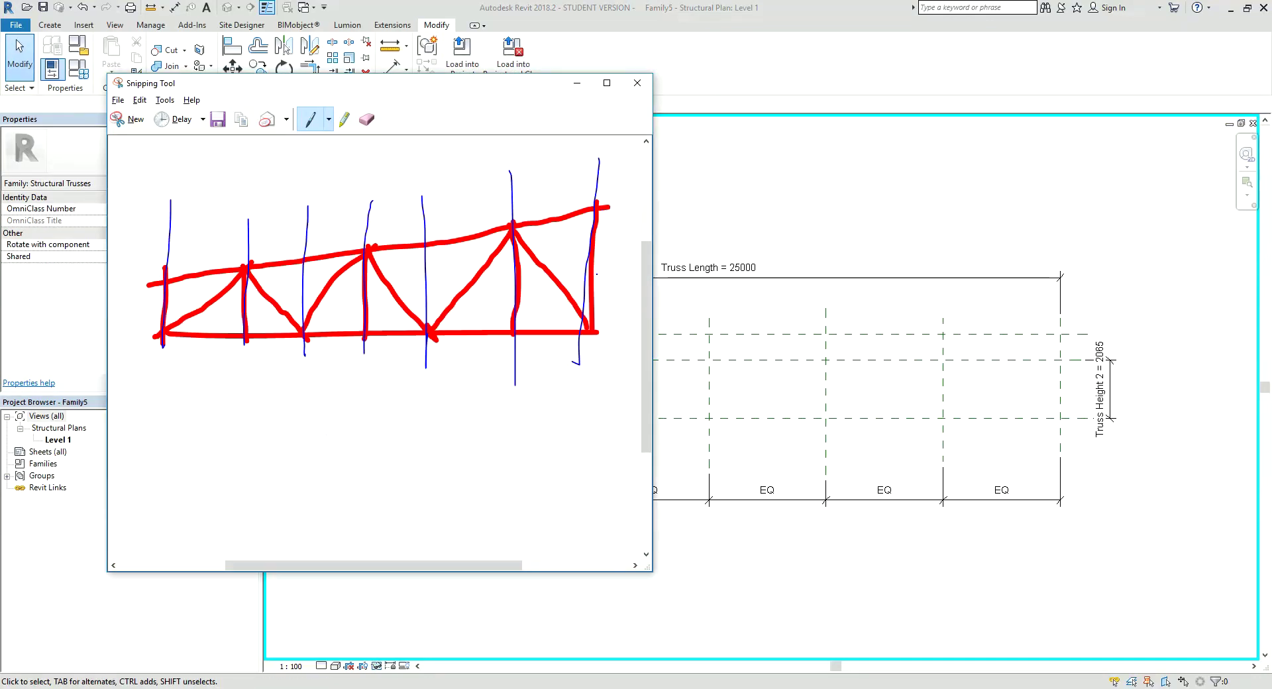
key(alt+Tab)
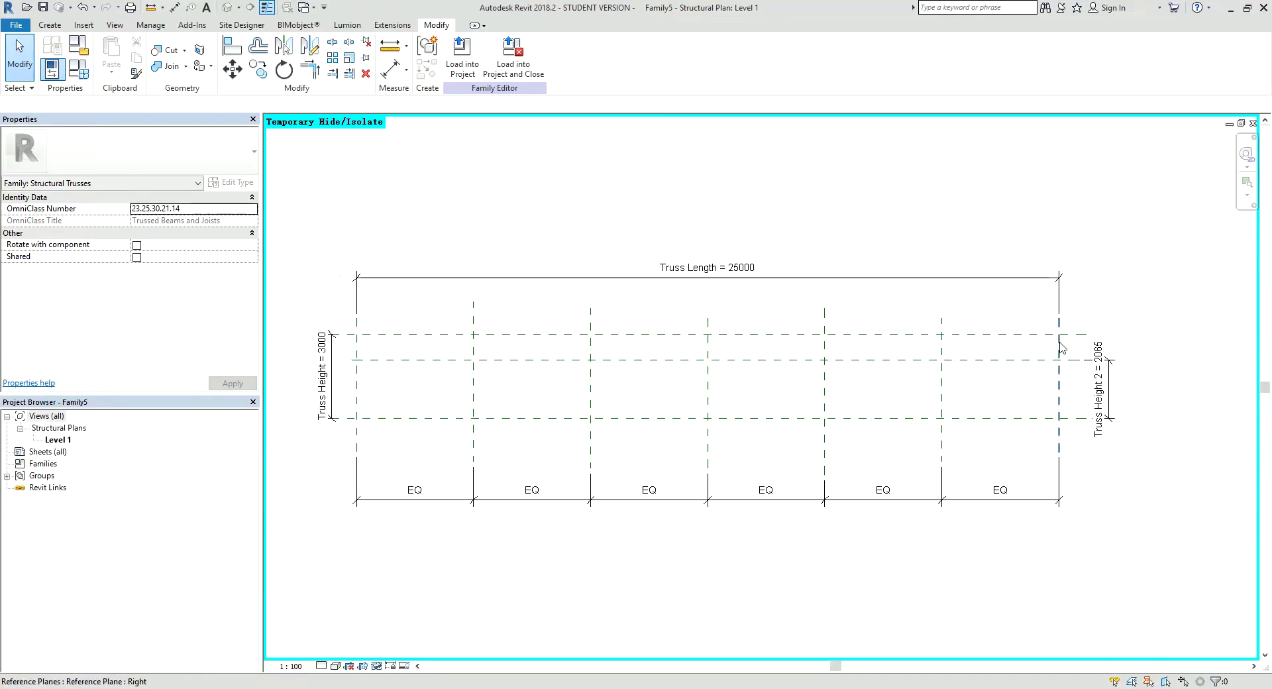
Draw a sloped top chord from the left-end middle intersection to the right-end top plane.
click(51, 27)
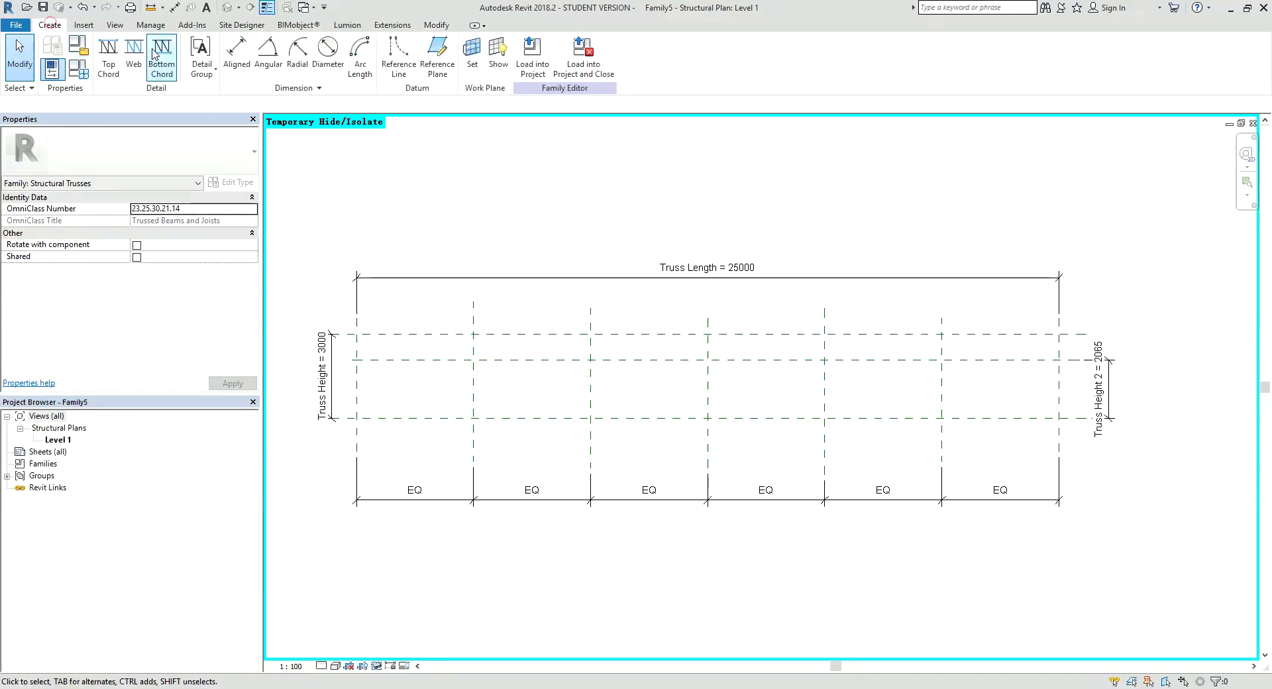
click(100, 57)
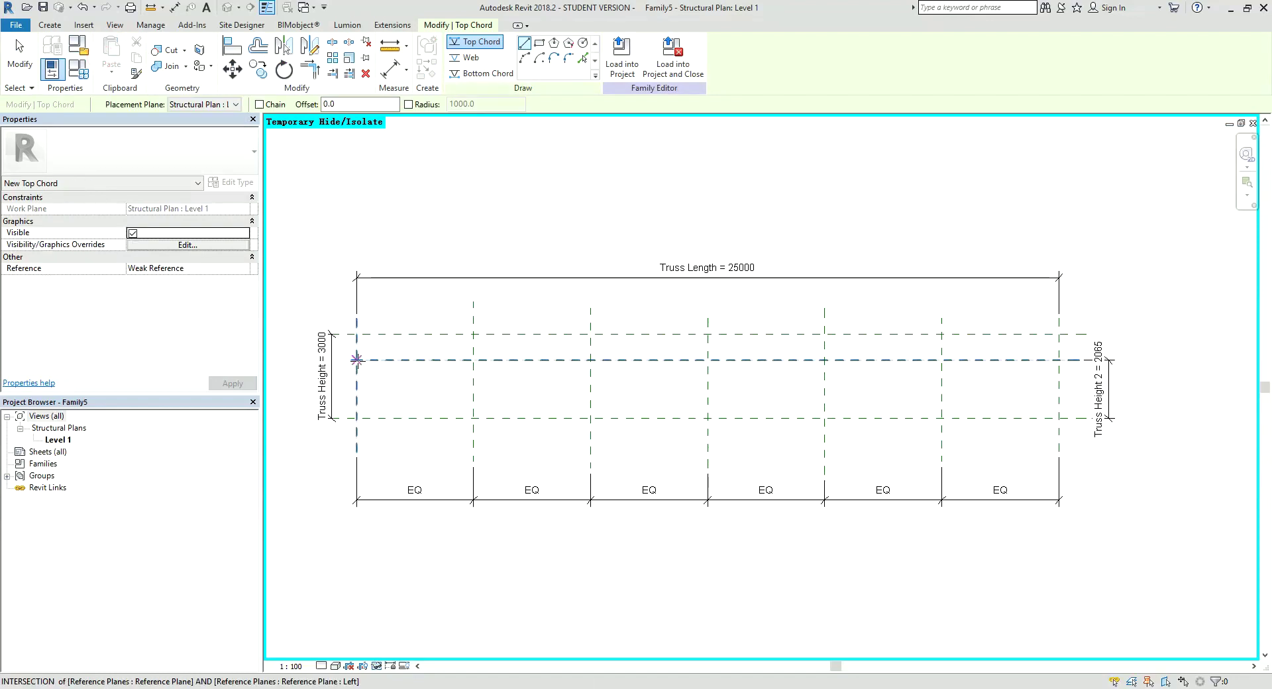
click(356, 359)
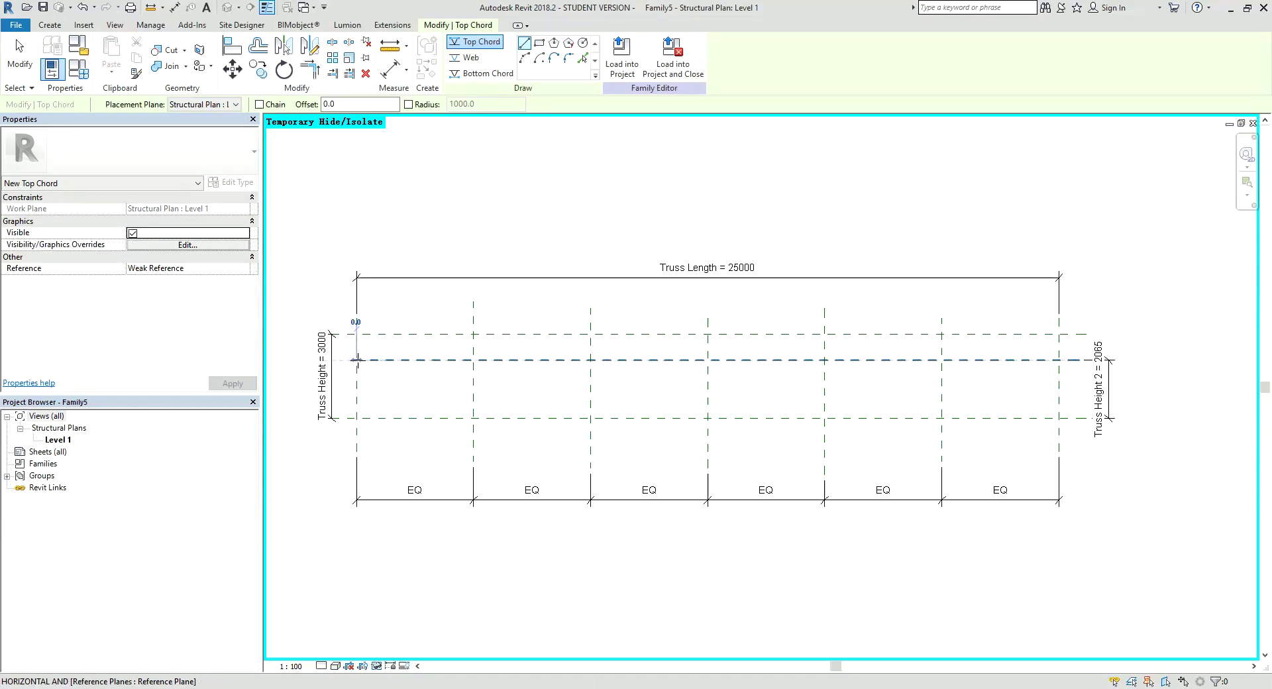
click(1060, 334)
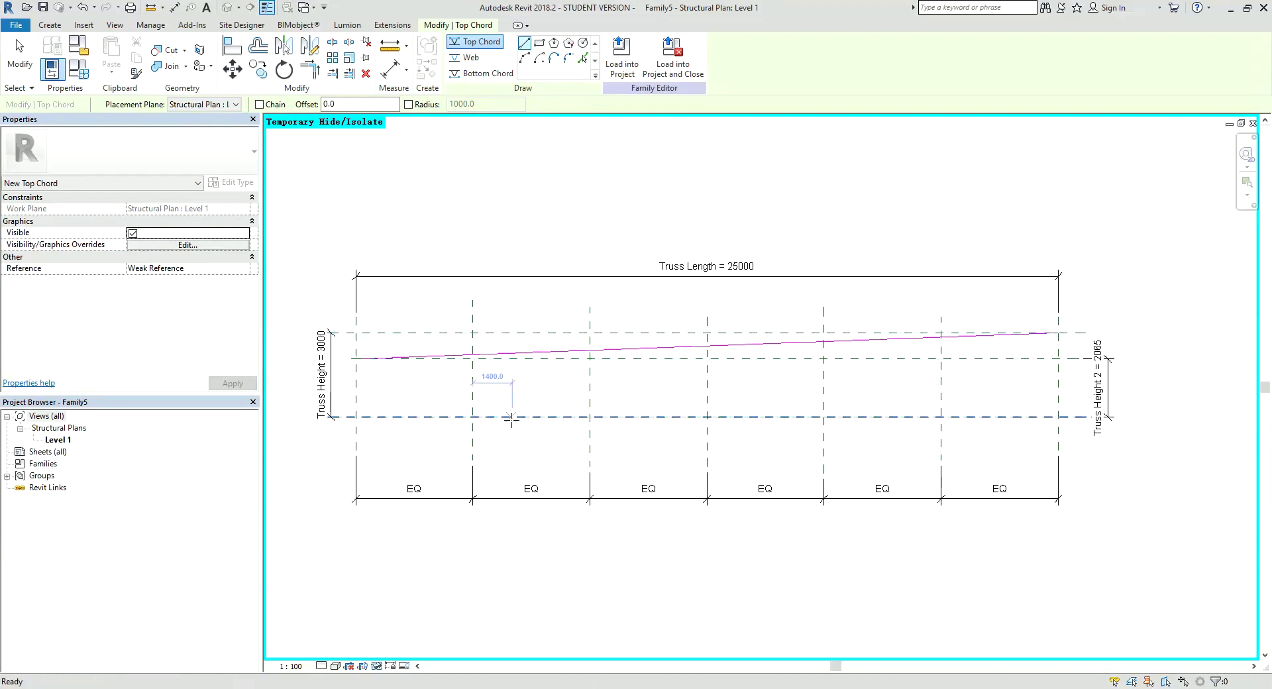
key(Escape)
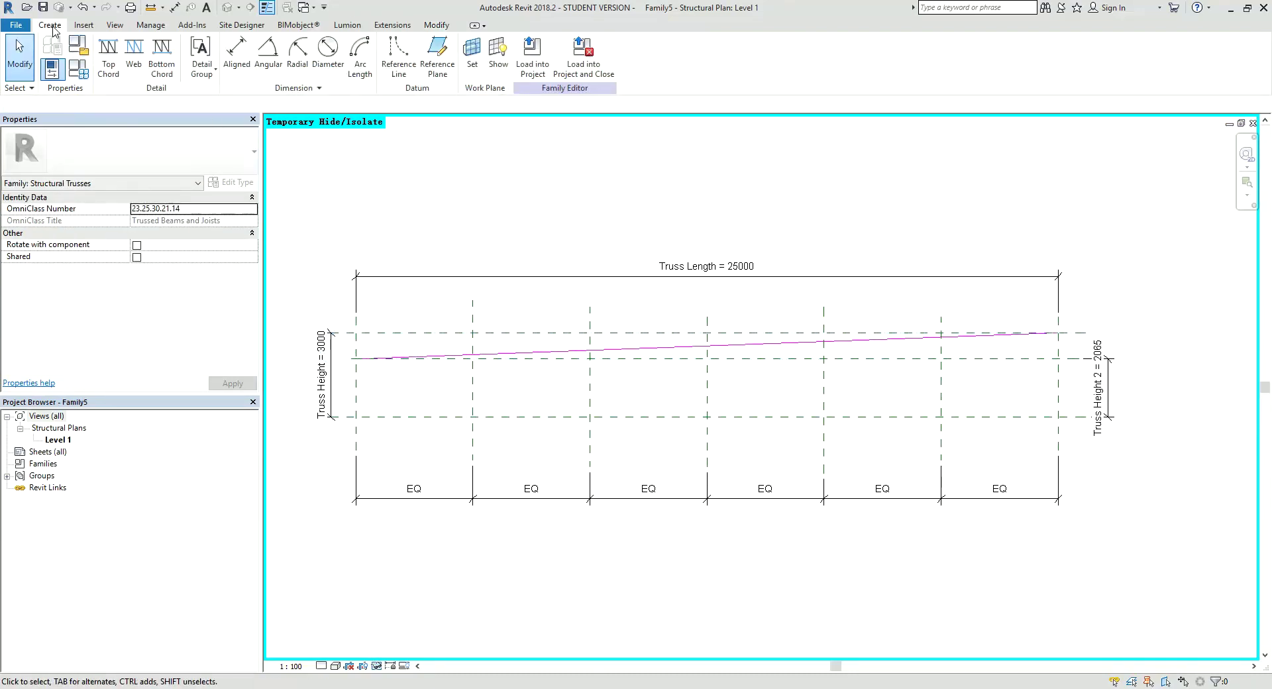
Draw the bottom chord along the bottom reference plane across the full 25000 length.
click(160, 67)
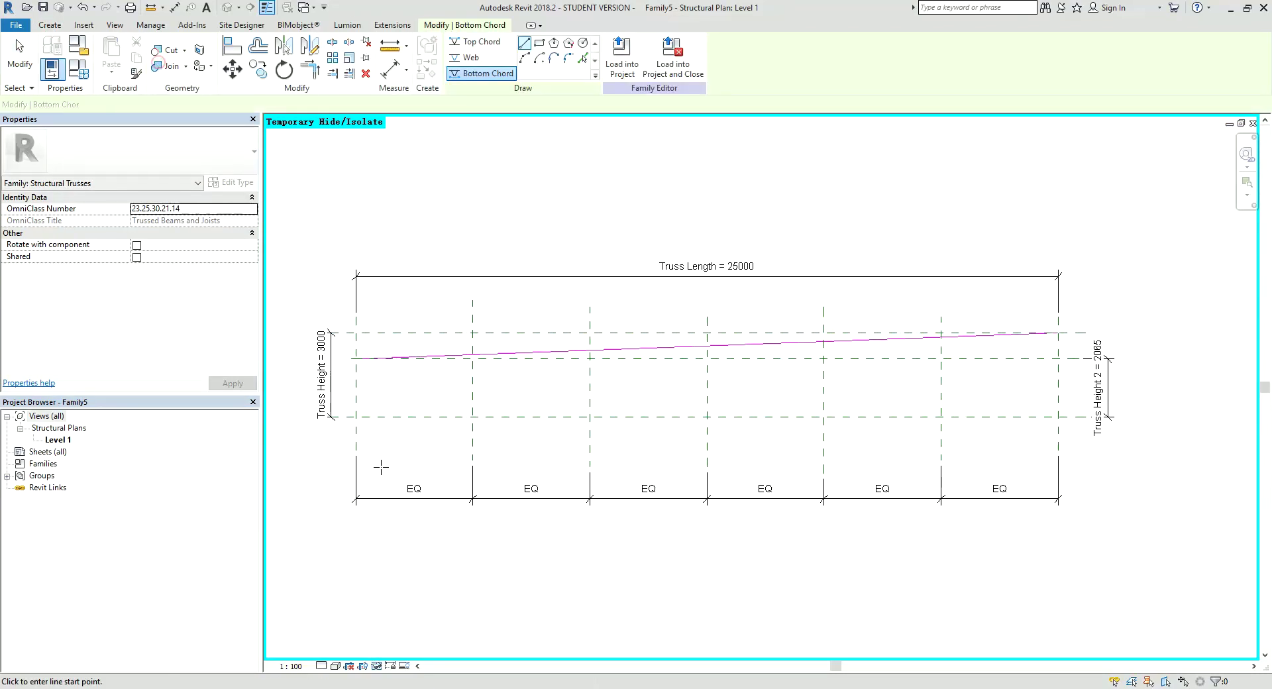
click(355, 418)
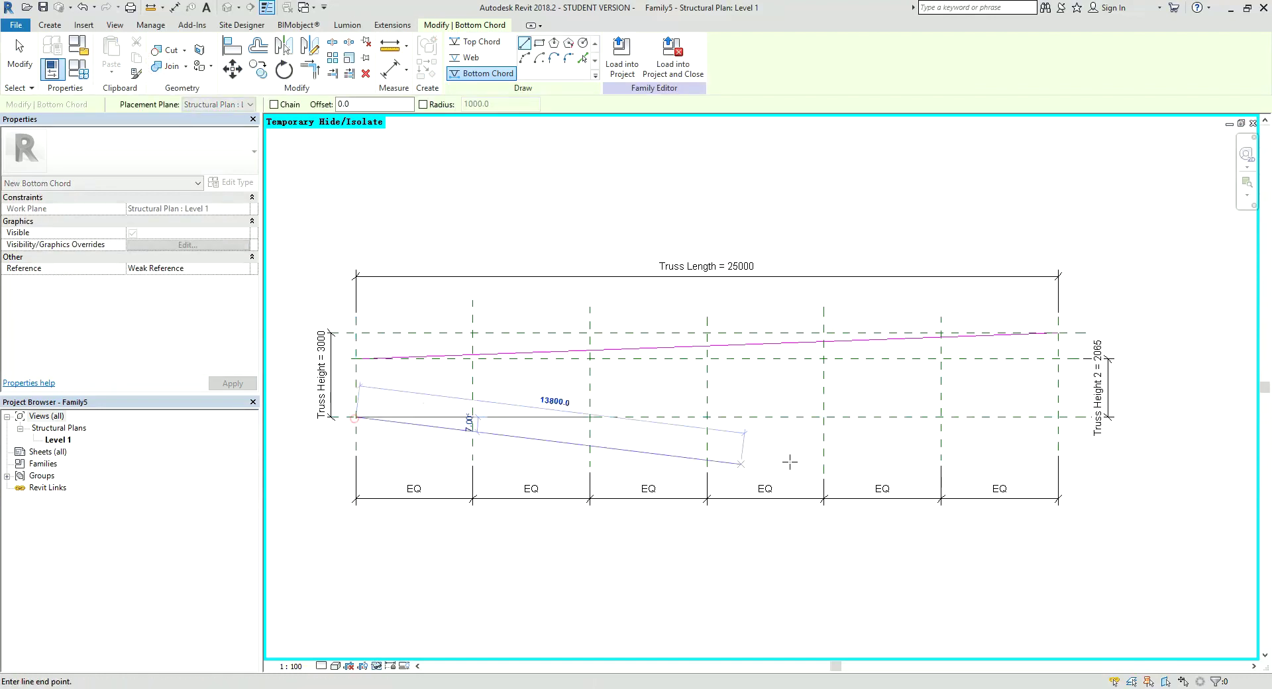
click(1059, 417)
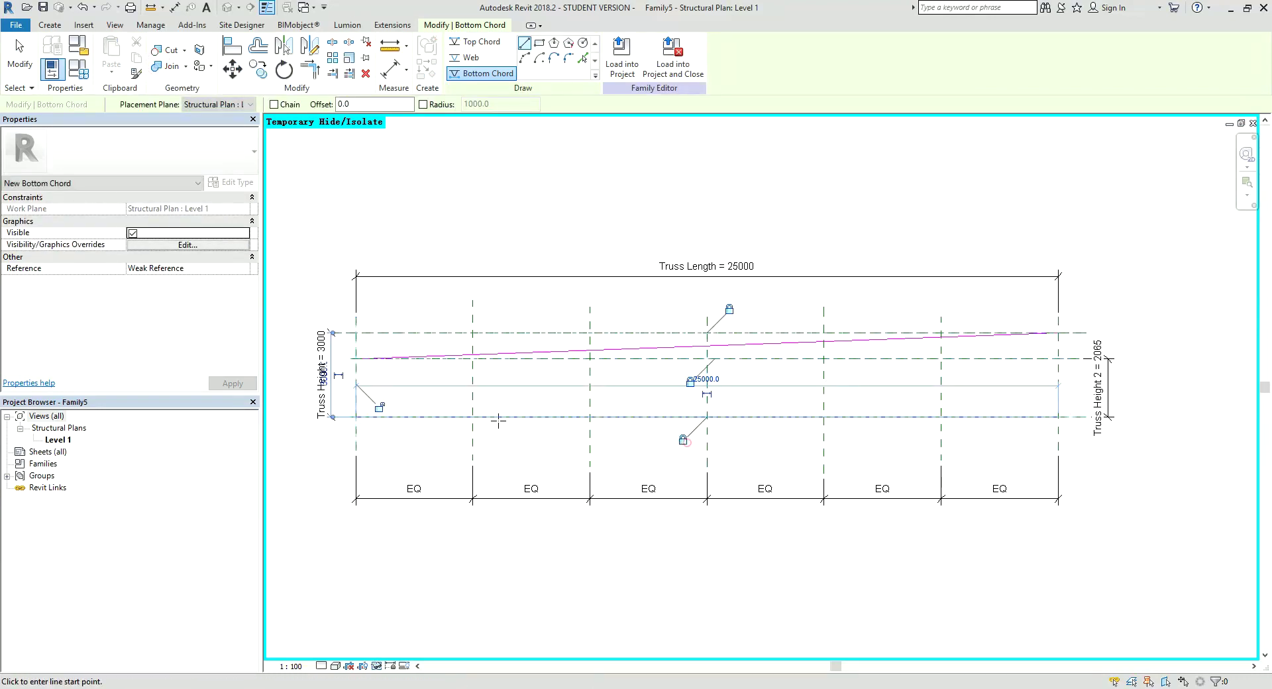
click(380, 411)
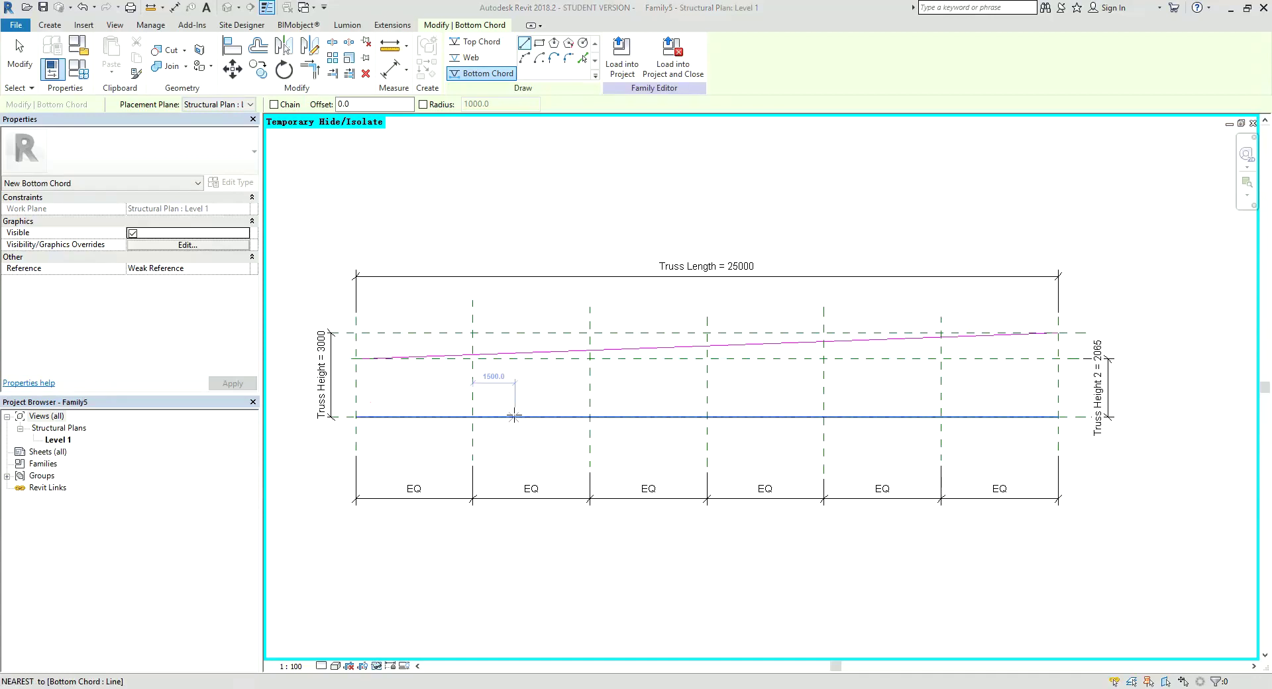
key(alt+Tab)
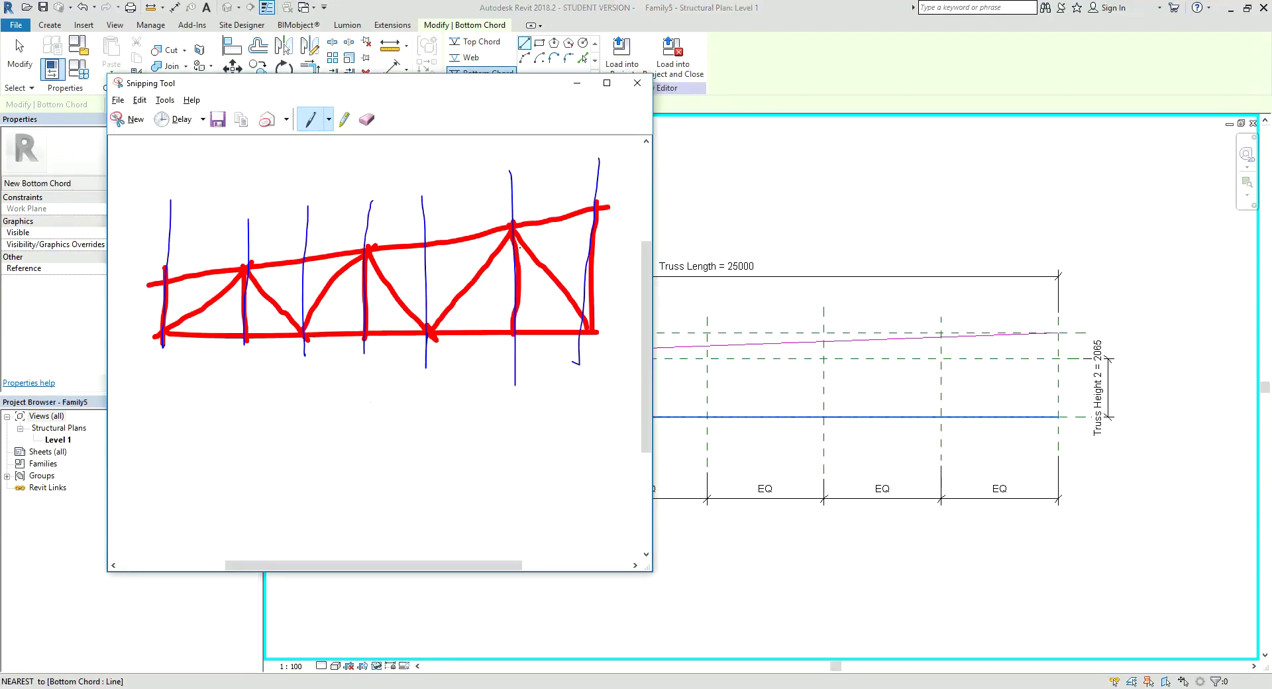
key(alt+Tab)
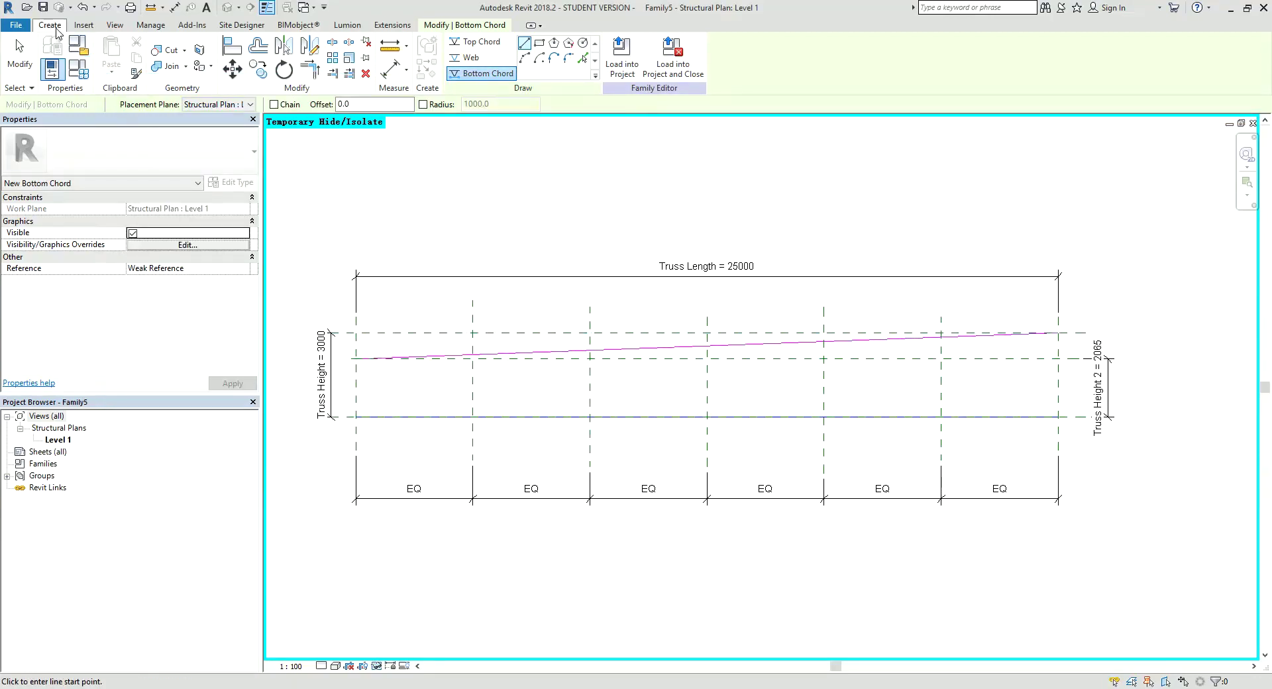
click(49, 24)
Draw the first diagonal webs zigzagging from the bottom-left corner to the top chord and back.
click(133, 53)
scroll(404, 421, up, 2)
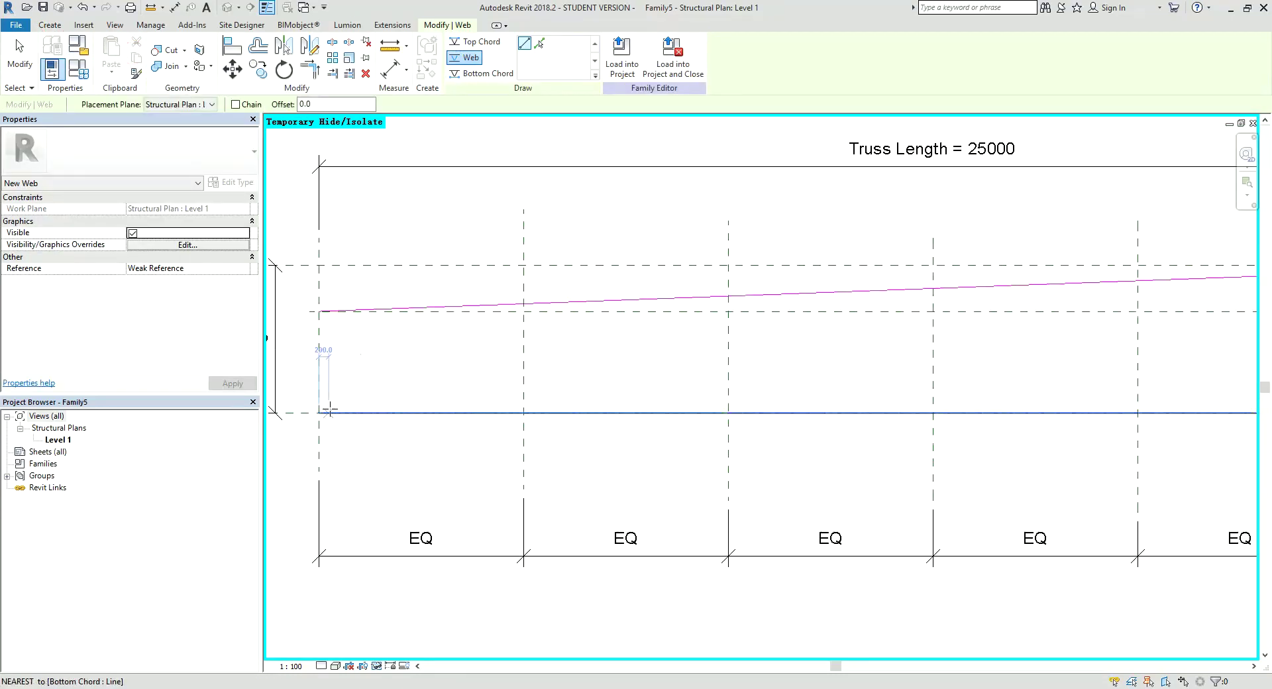
click(328, 411)
scroll(520, 292, up, 1)
scroll(520, 292, up, 1)
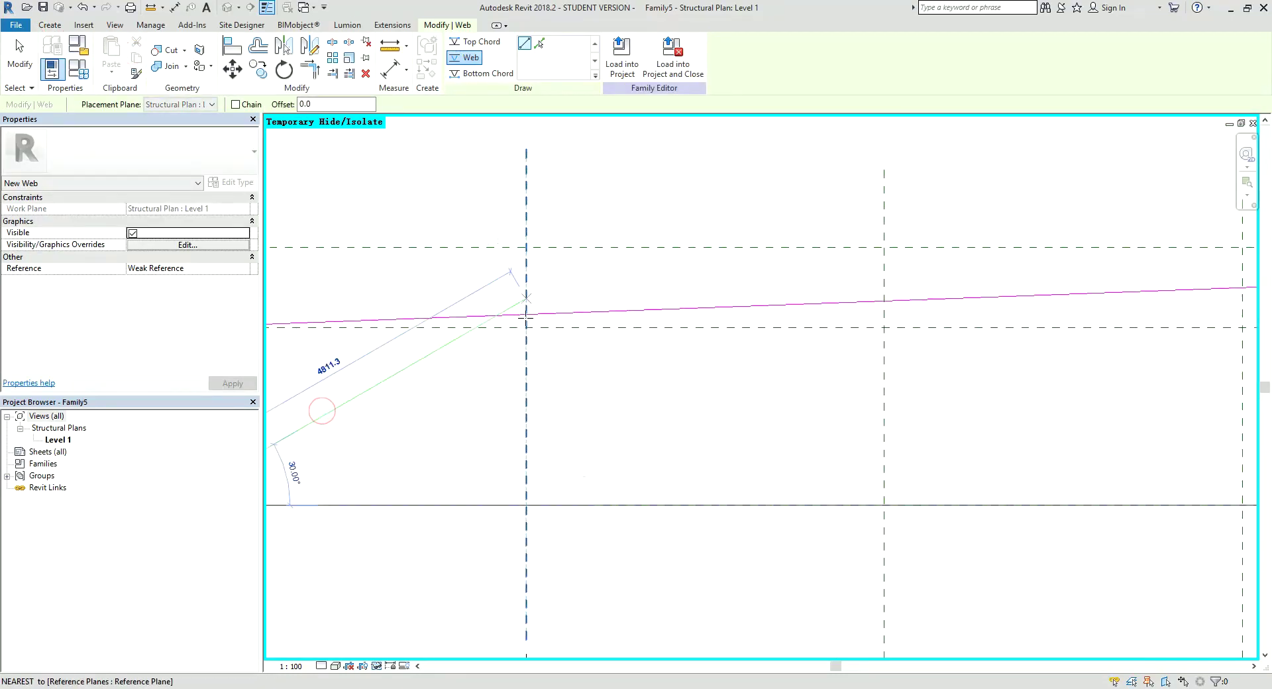
scroll(526, 317, up, 2)
click(526, 322)
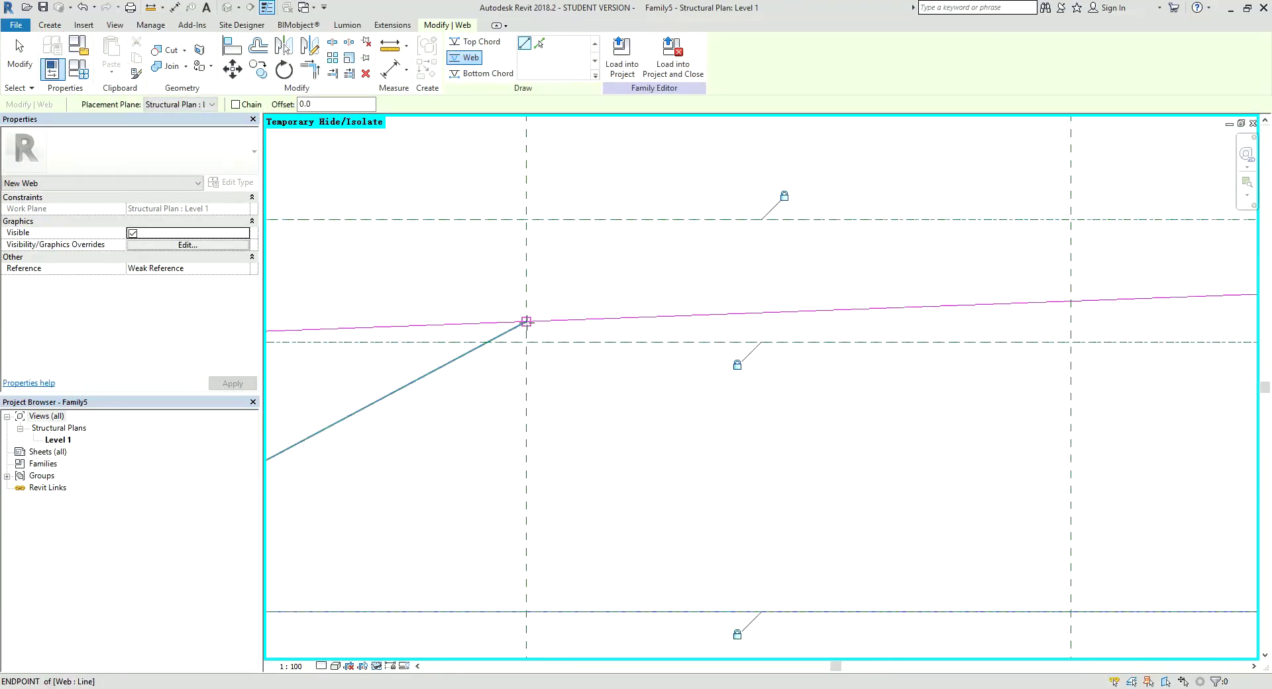
click(526, 322)
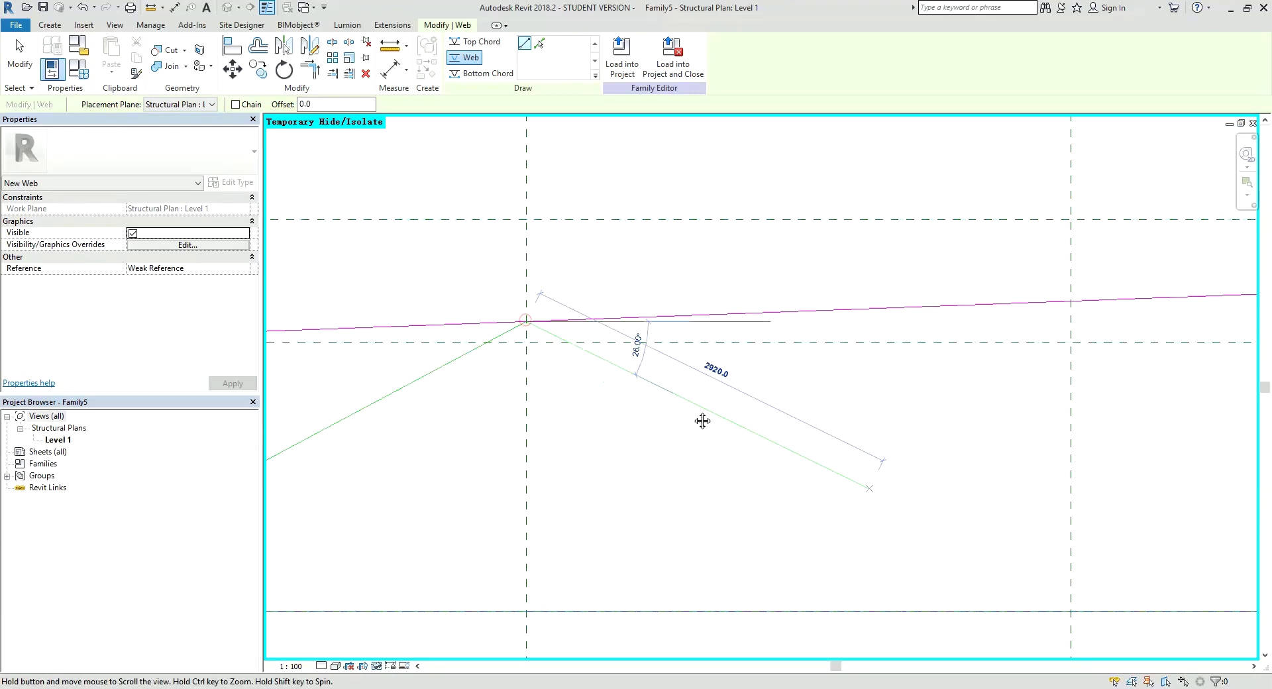
middle_drag(702, 420, 494, 332)
click(860, 524)
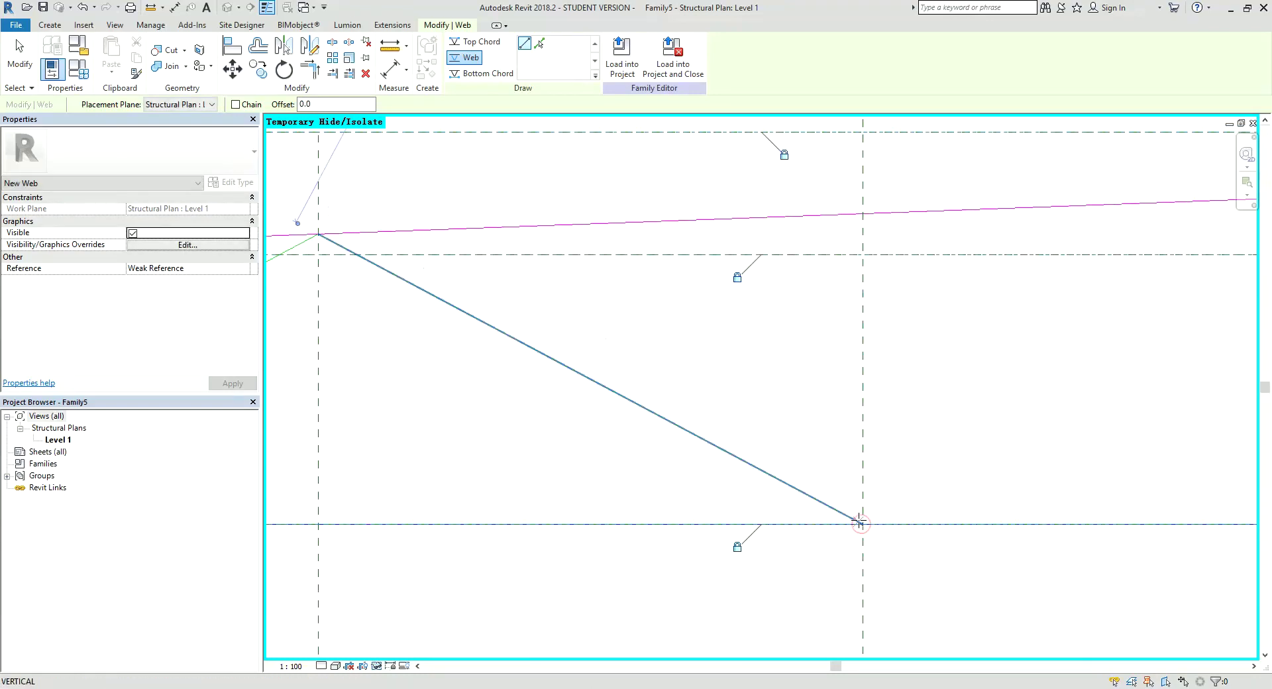
Continue the diagonal webs across the remaining bays to the bottom-right corner.
click(870, 526)
middle_drag(964, 414, 585, 508)
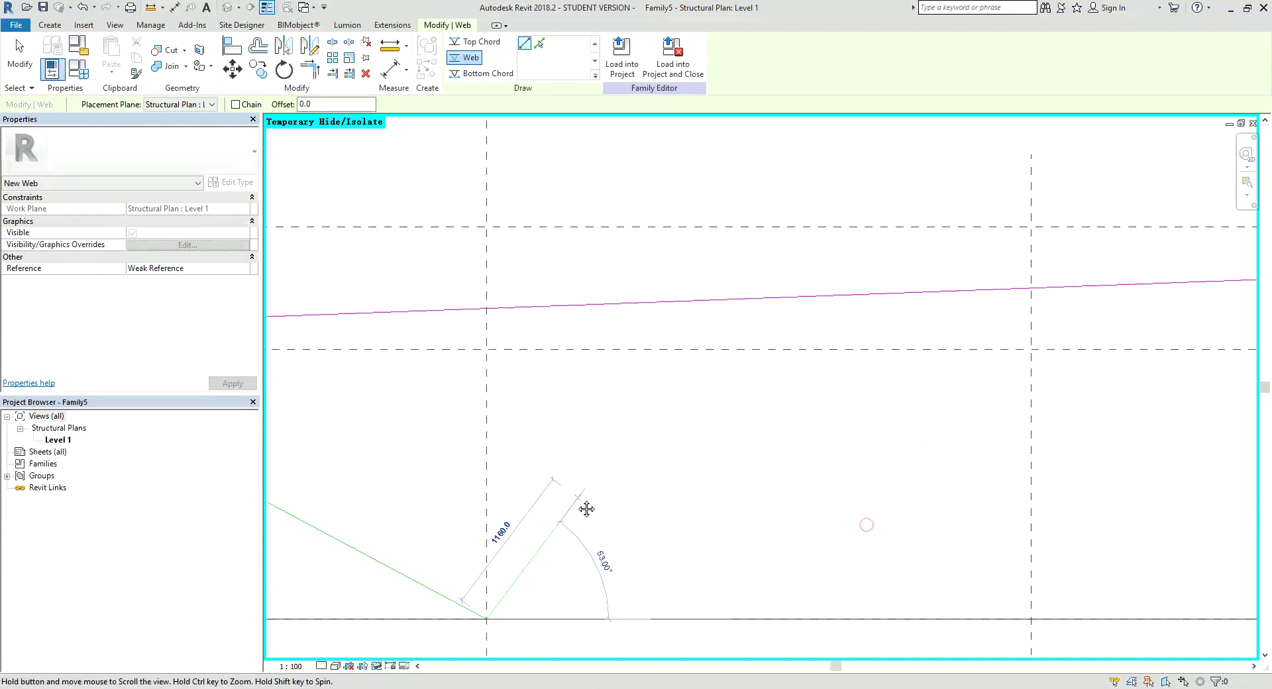
scroll(1029, 286, up, 4)
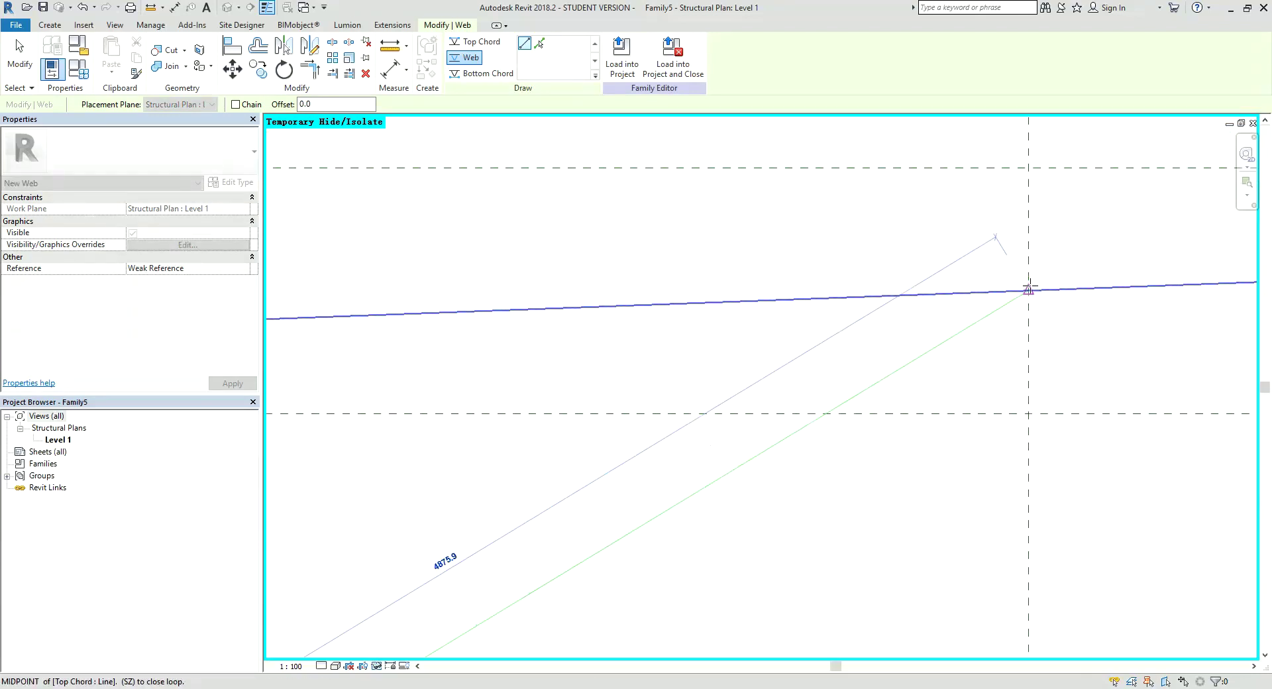
scroll(1027, 288, up, 3)
click(1026, 293)
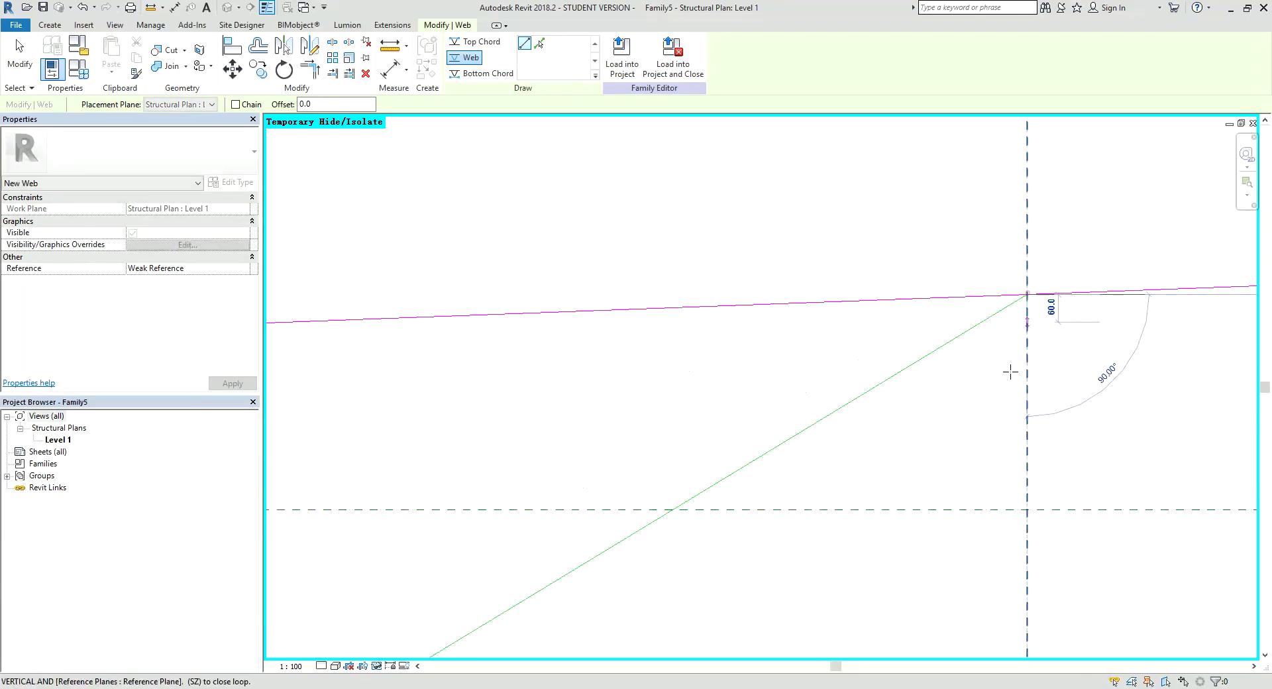
scroll(908, 426, down, 3)
scroll(653, 312, down, 3)
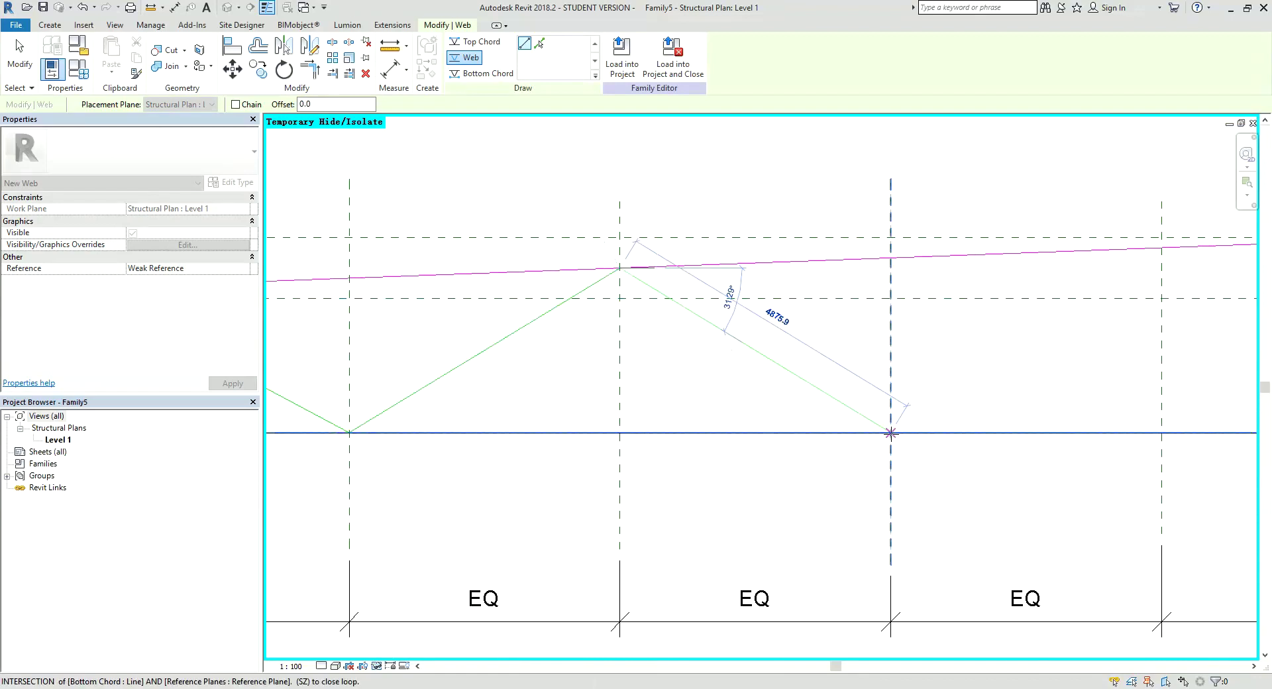
click(890, 433)
middle_drag(821, 327, 928, 366)
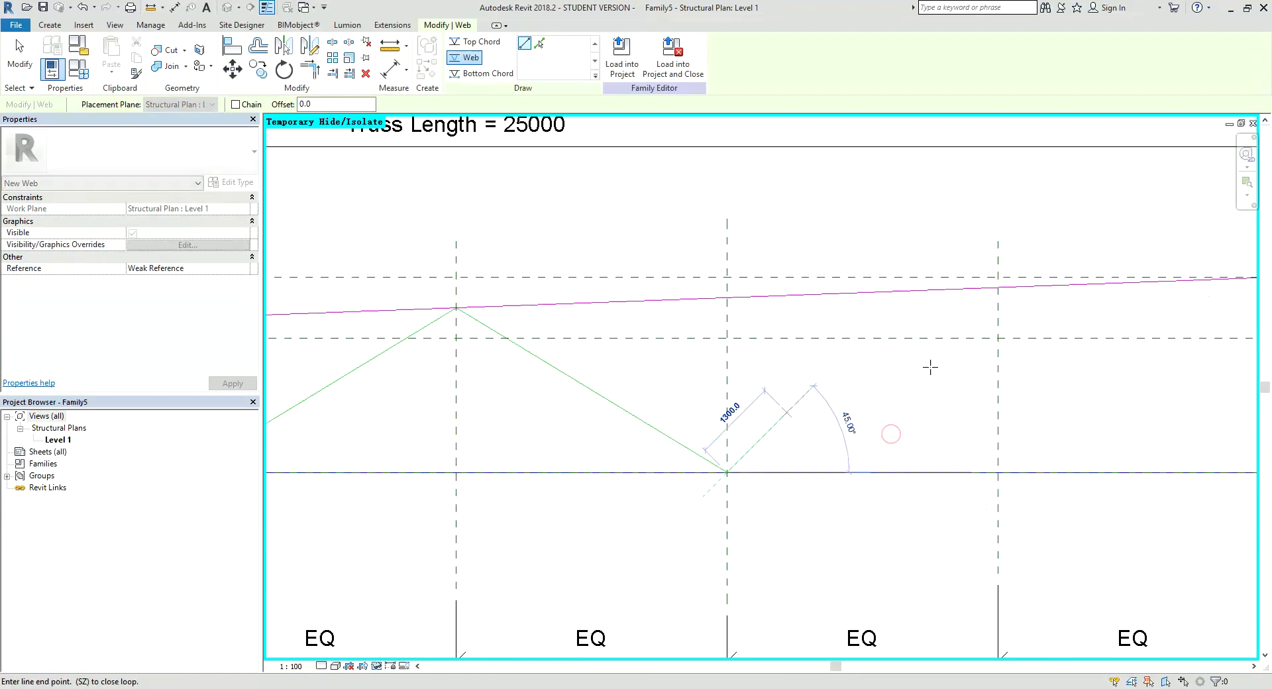
click(997, 289)
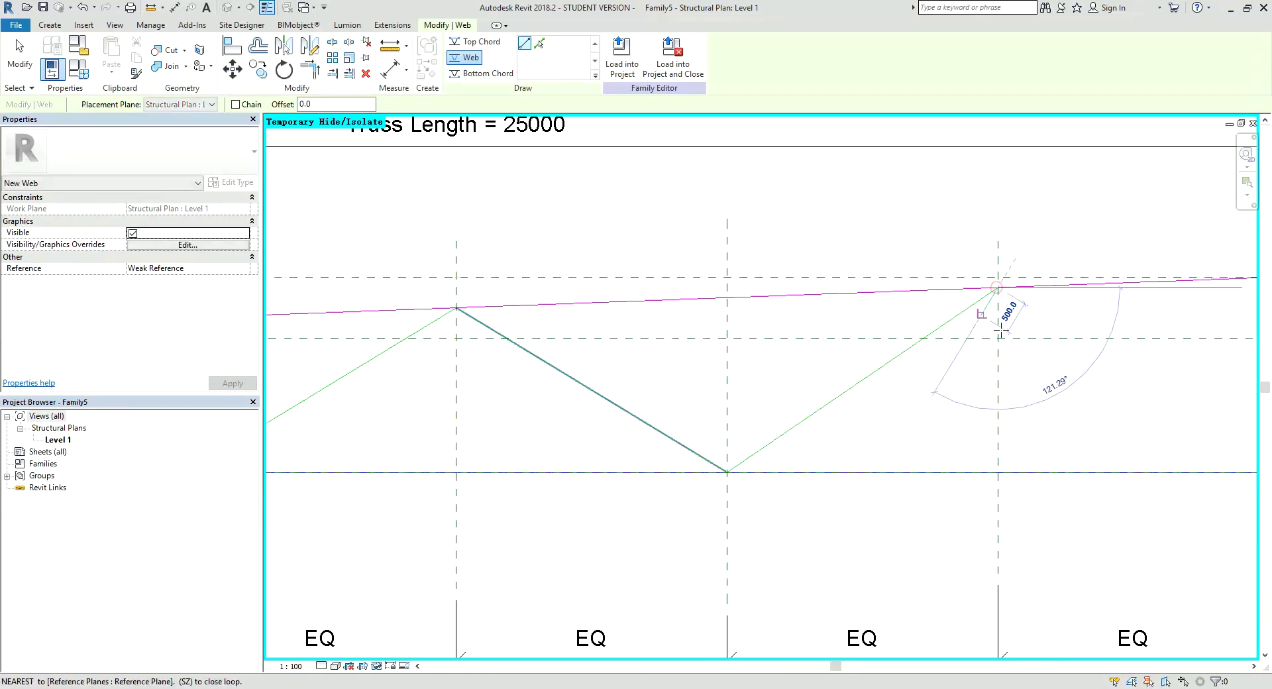
scroll(1000, 330, down, 4)
click(988, 383)
mouse_move(830, 377)
middle_down()
mouse_move(870, 425)
mouse_move(900, 419)
middle_up()
Add vertical webs from the right, middle and left peaks down to the bottom chord.
key(alt+Tab)
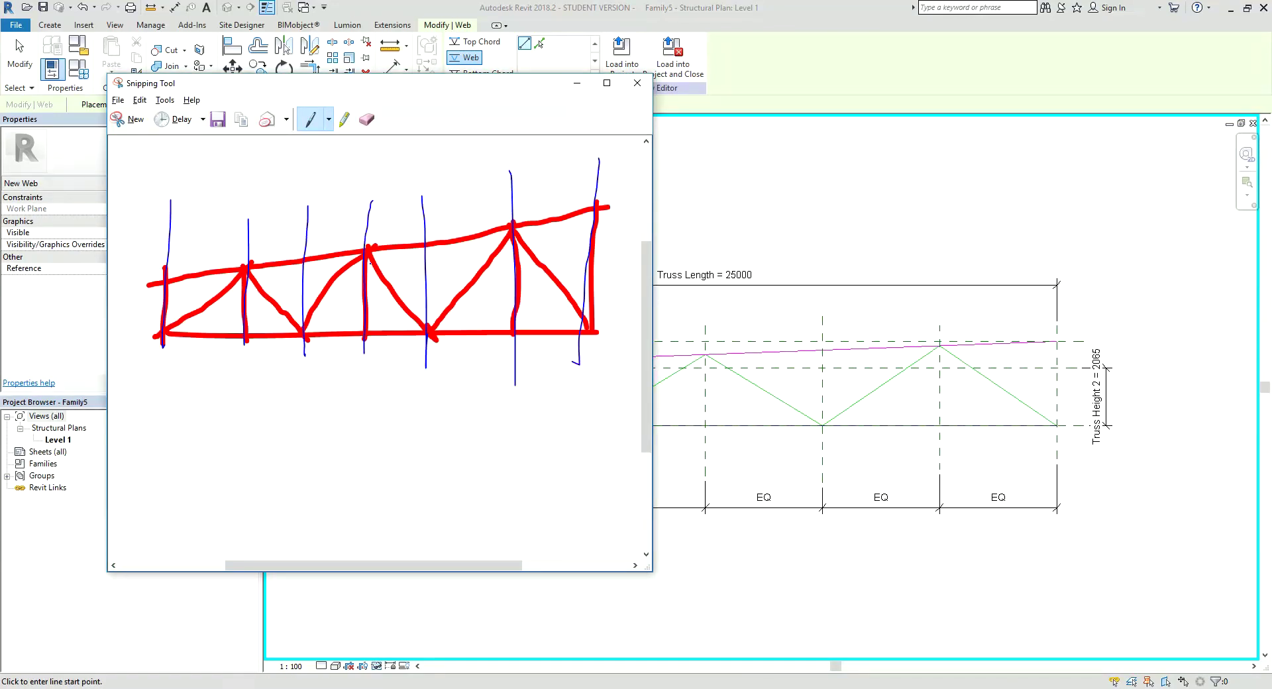
key(alt+Tab)
click(940, 344)
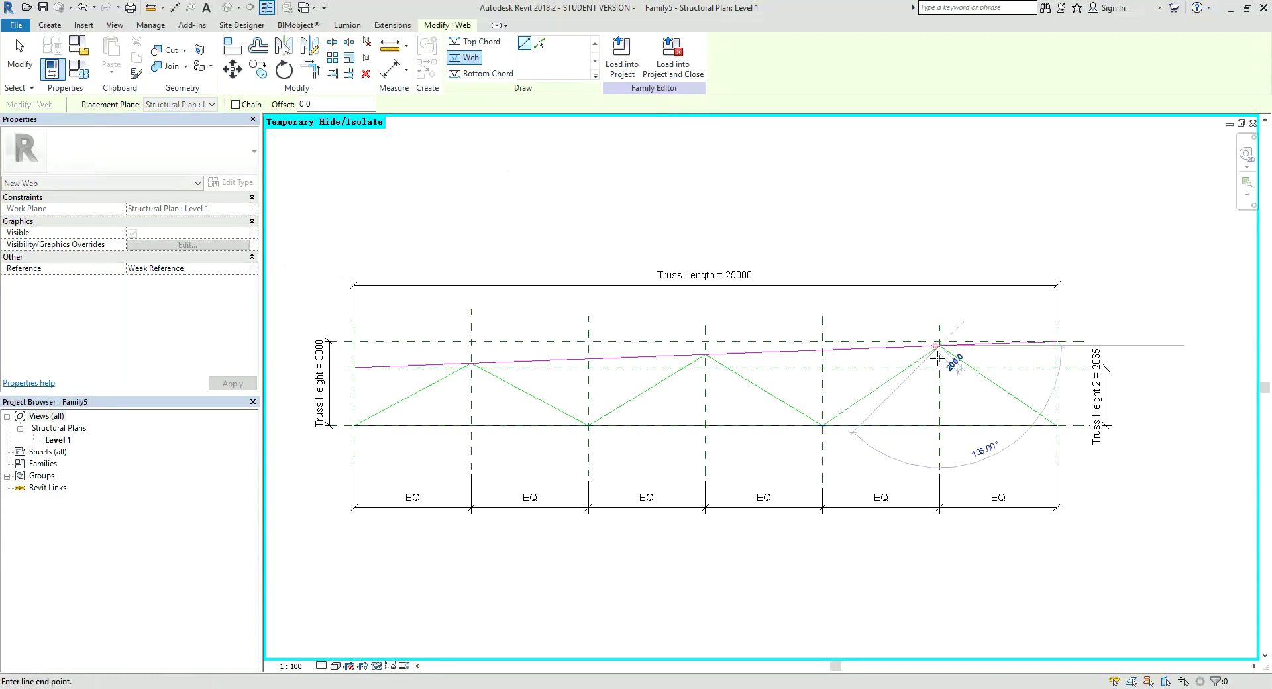
click(940, 425)
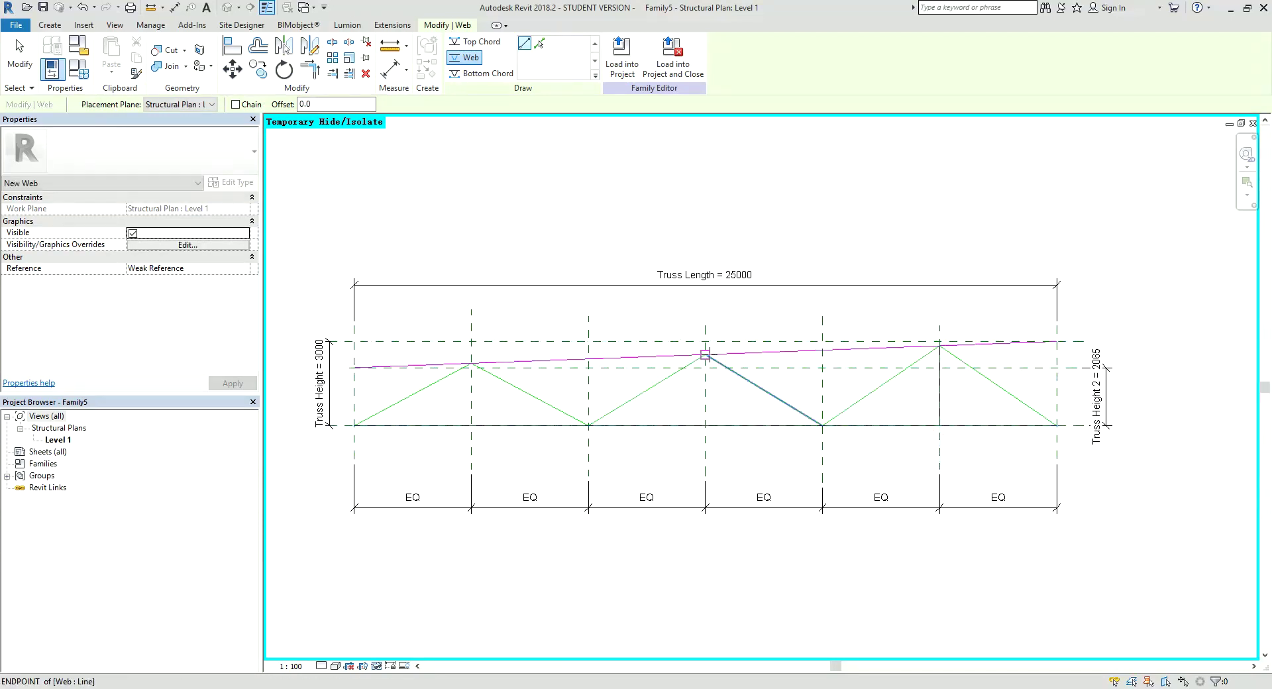
click(706, 354)
click(705, 424)
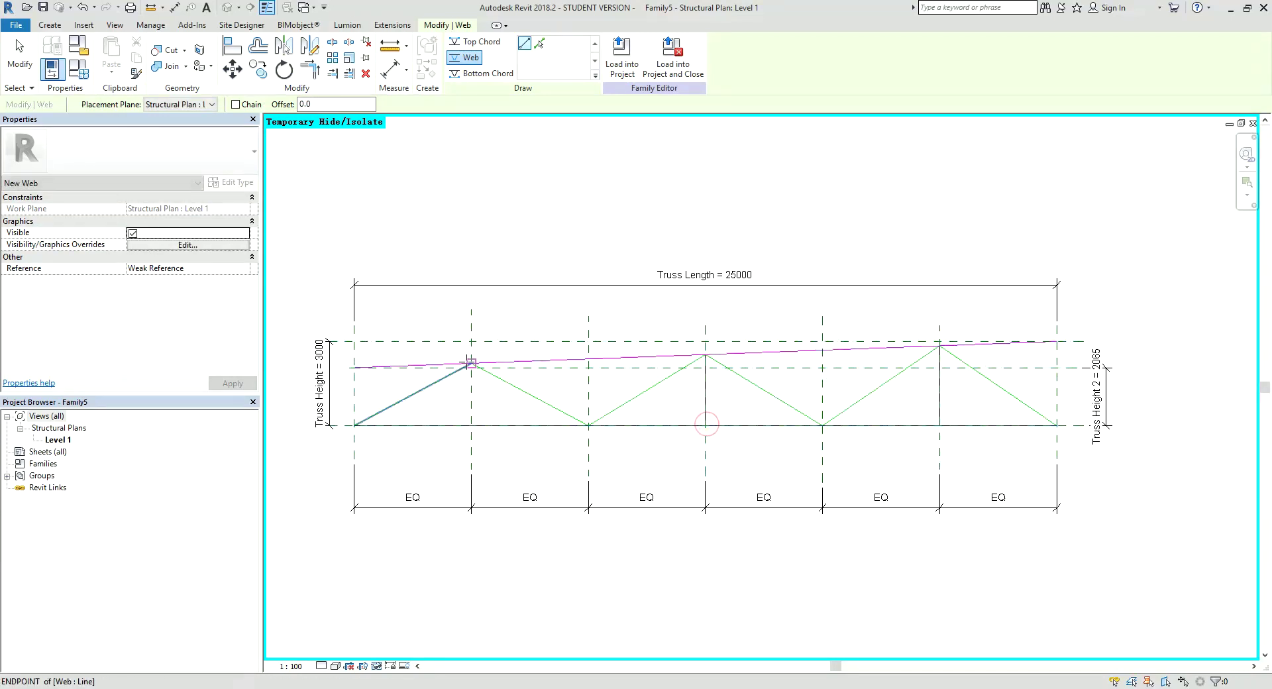
click(471, 363)
click(471, 425)
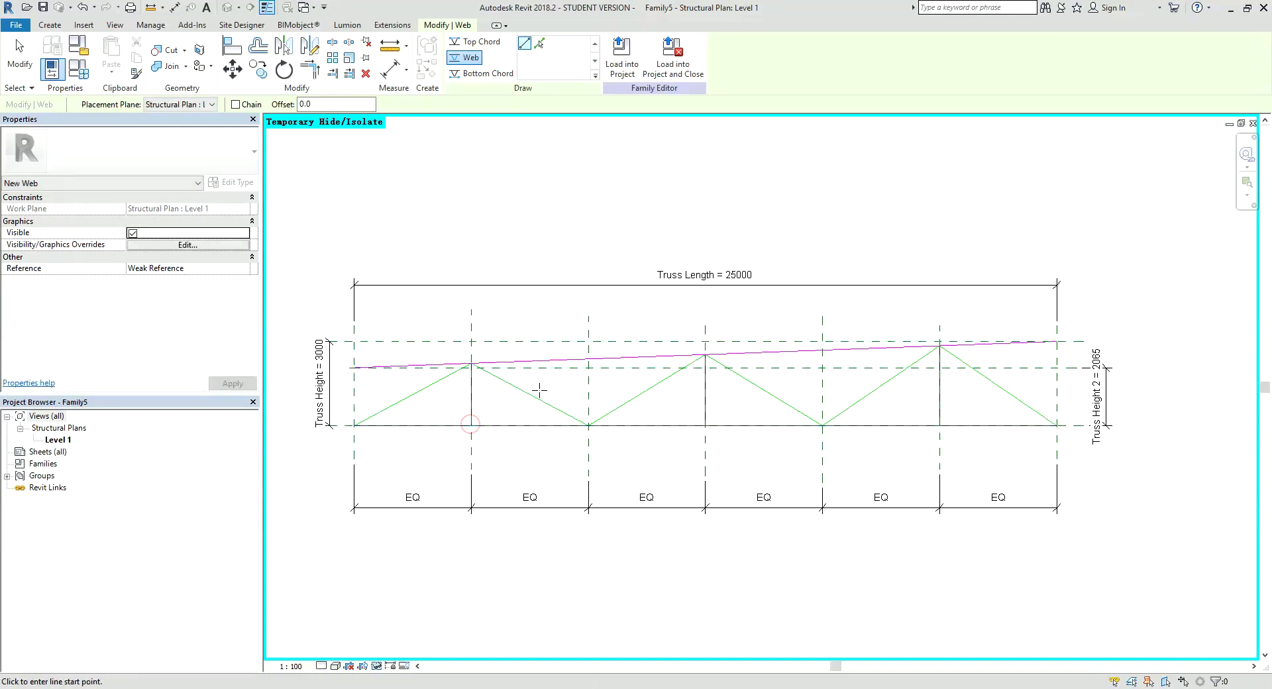
Add vertical end webs at the right and left truss ends down to the bottom chord.
key(alt+Tab)
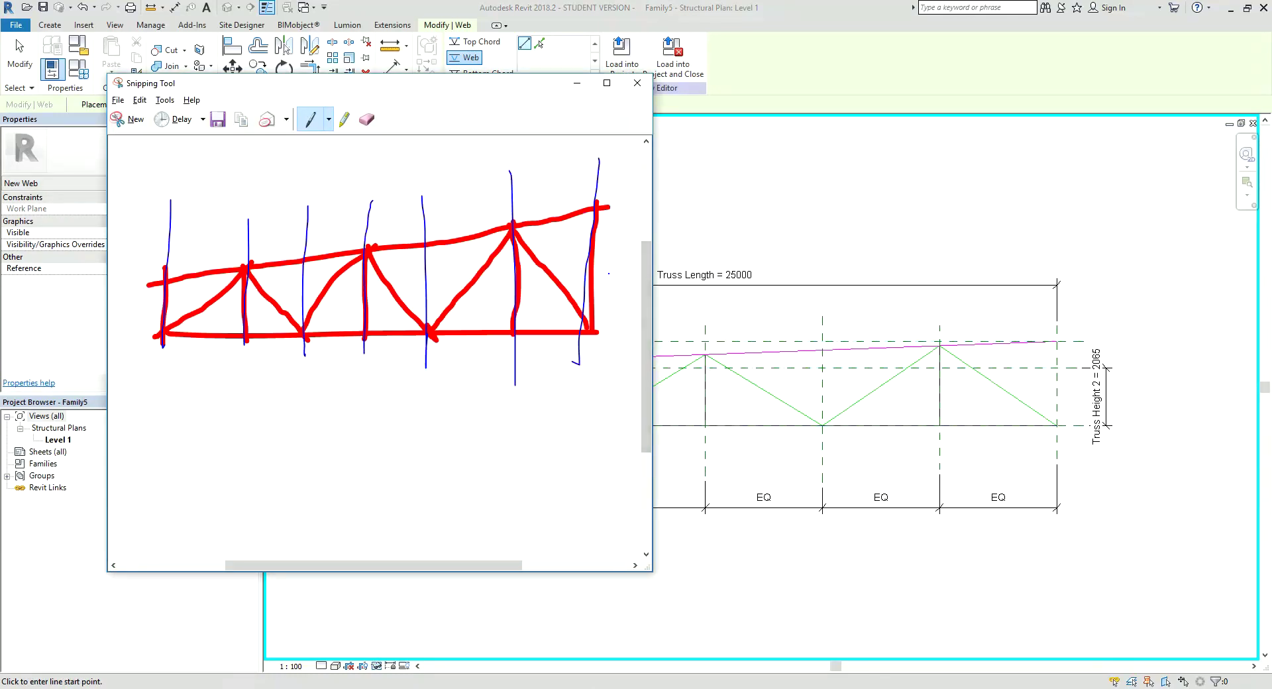
key(alt+Tab)
click(1057, 342)
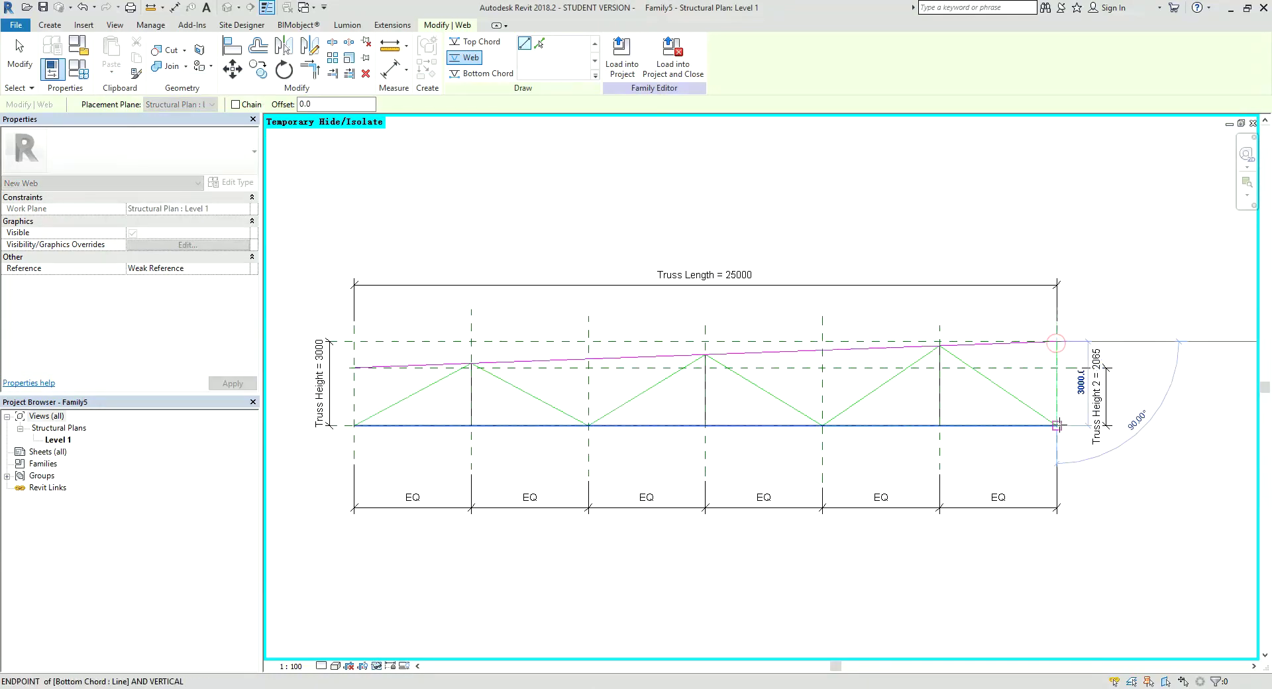
click(1056, 424)
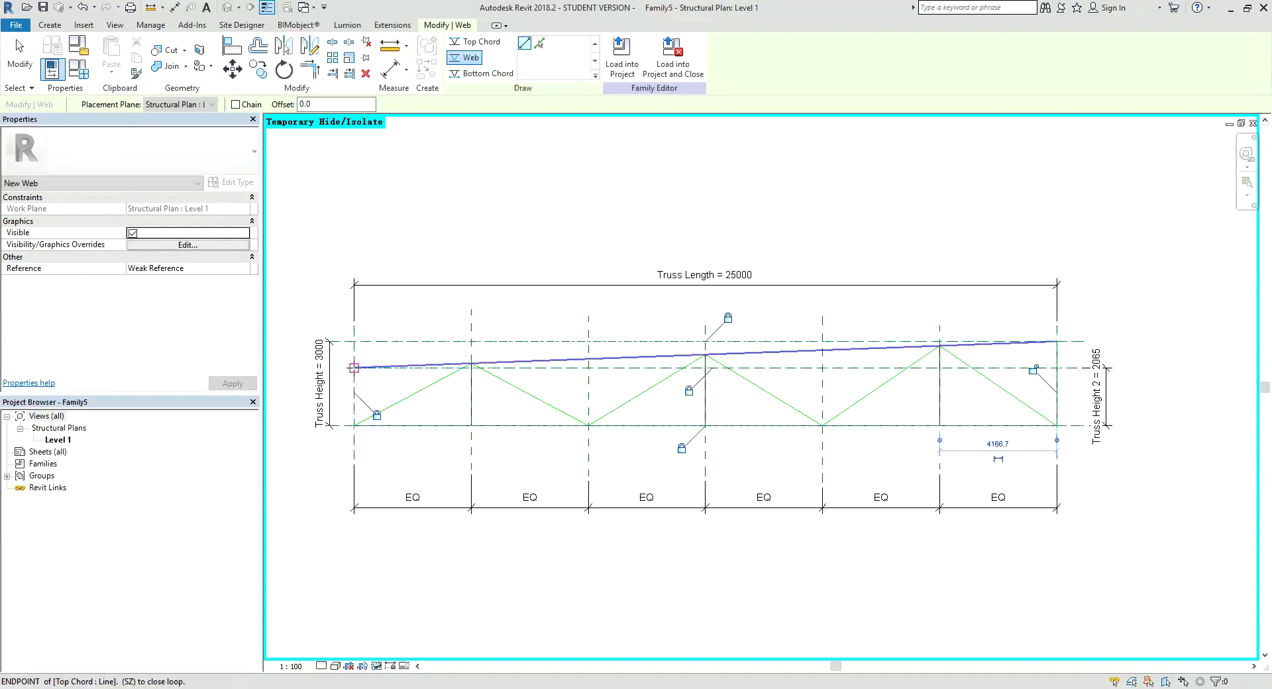
click(354, 368)
click(355, 424)
middle_drag(470, 433, 480, 436)
Turn on Automatic Sketch Dimensions in Visibility/Graphics (VV) to show the 0 web offsets.
key(Escape)
key(Escape)
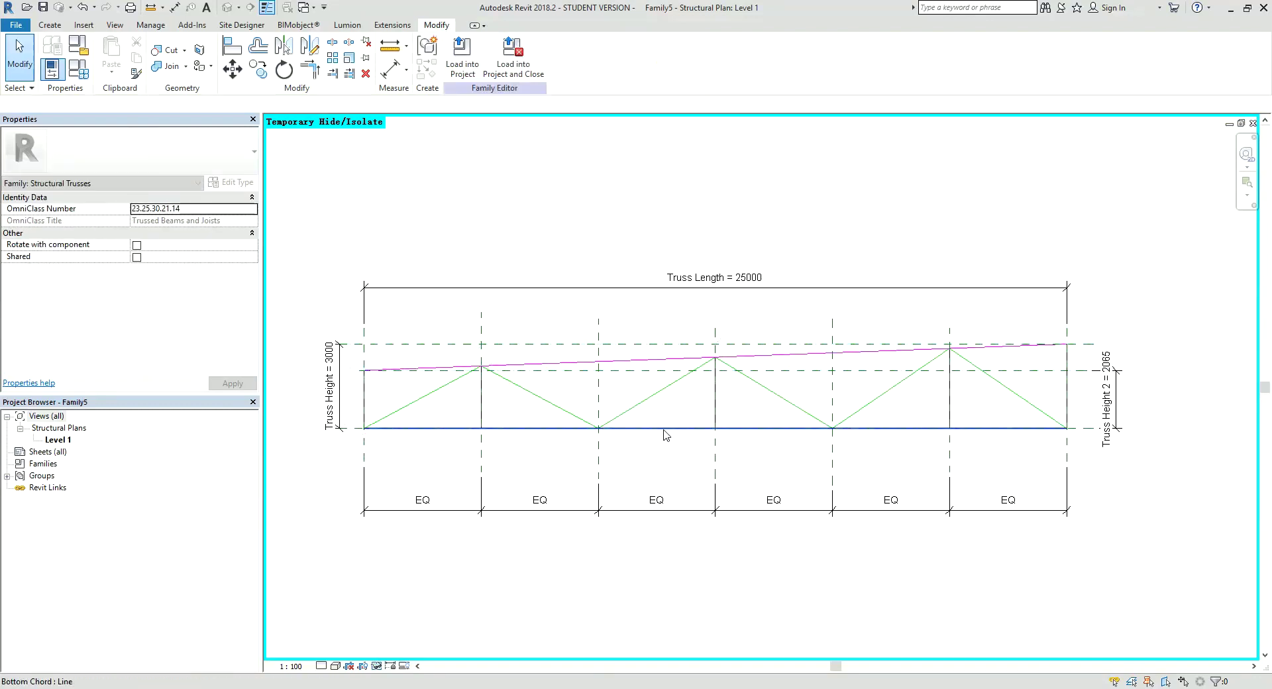
scroll(710, 414, up, 2)
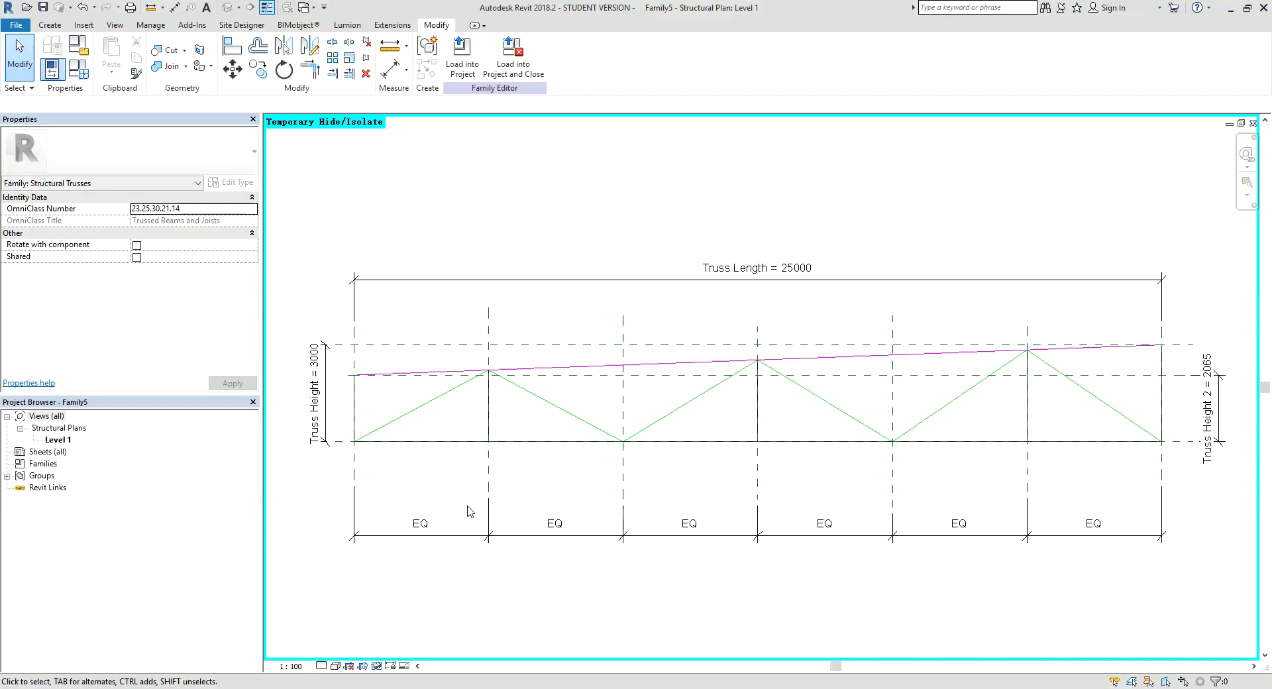
key(v)
key(v)
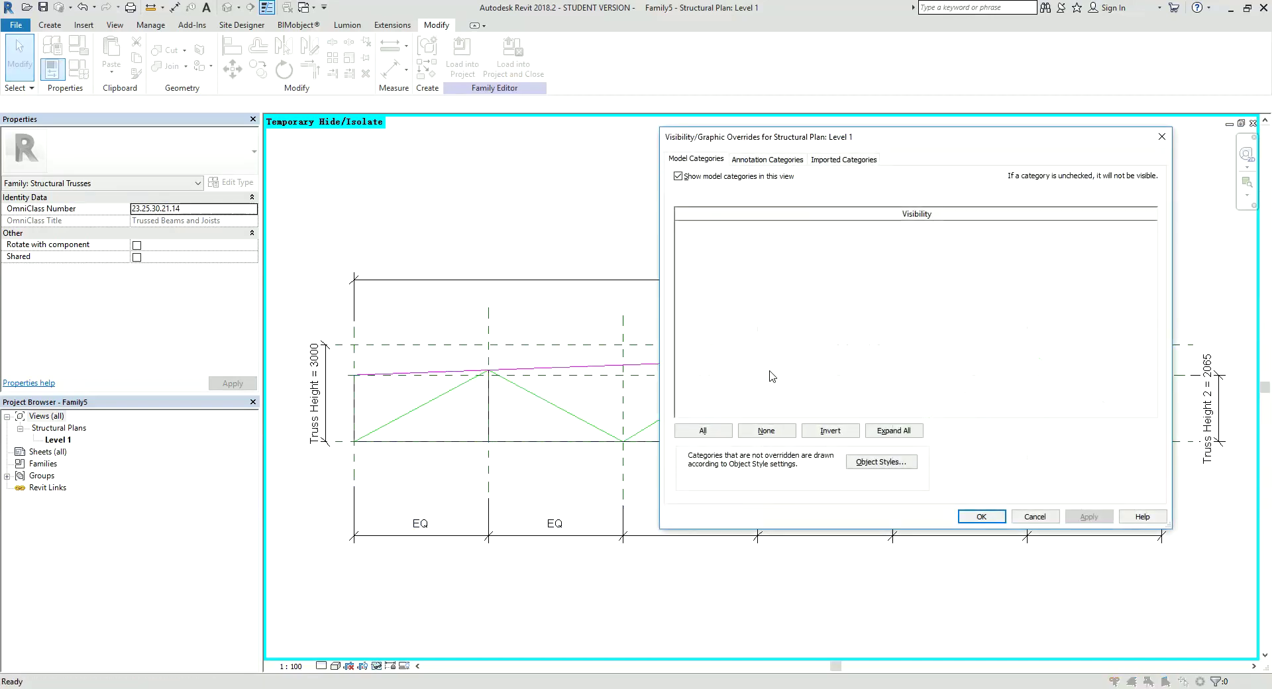
drag(838, 138, 762, 158)
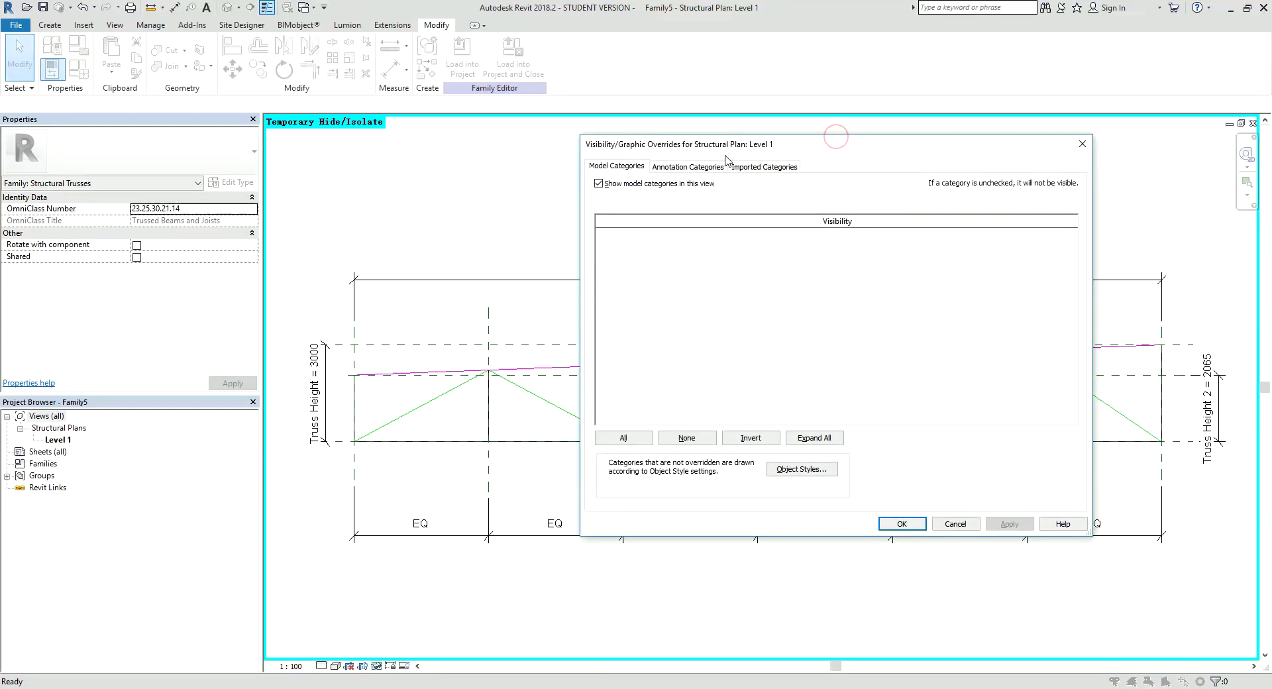
click(679, 169)
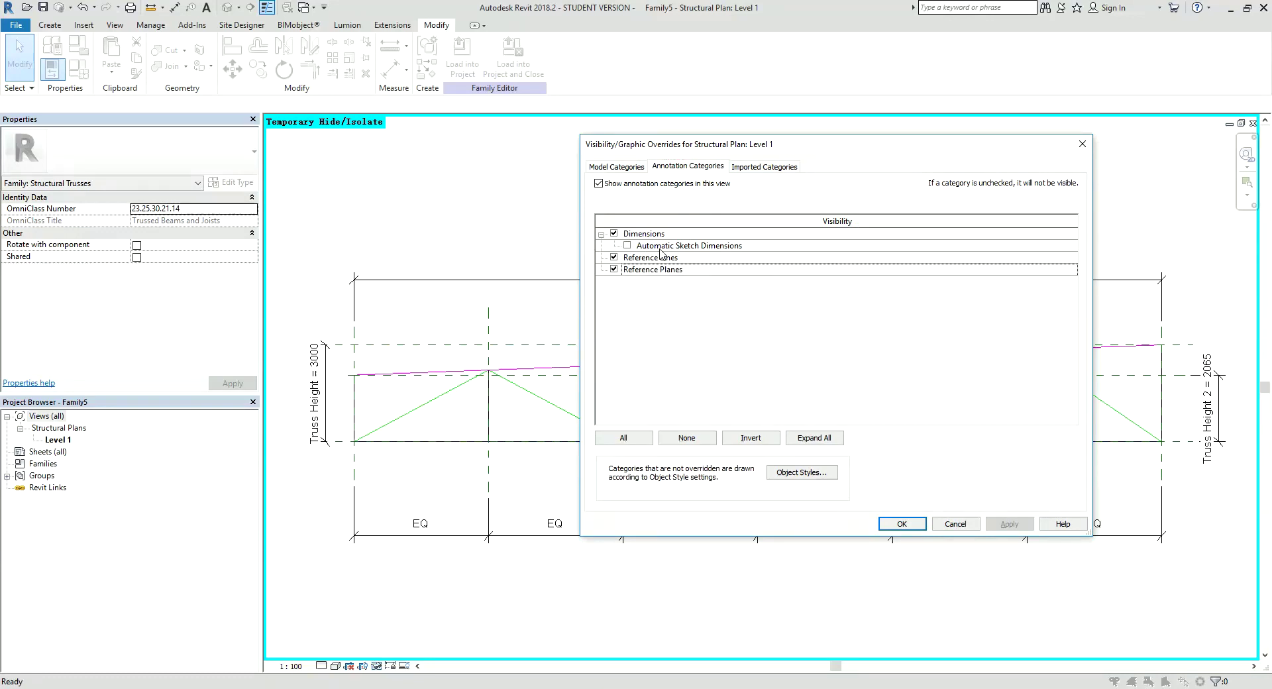
click(627, 245)
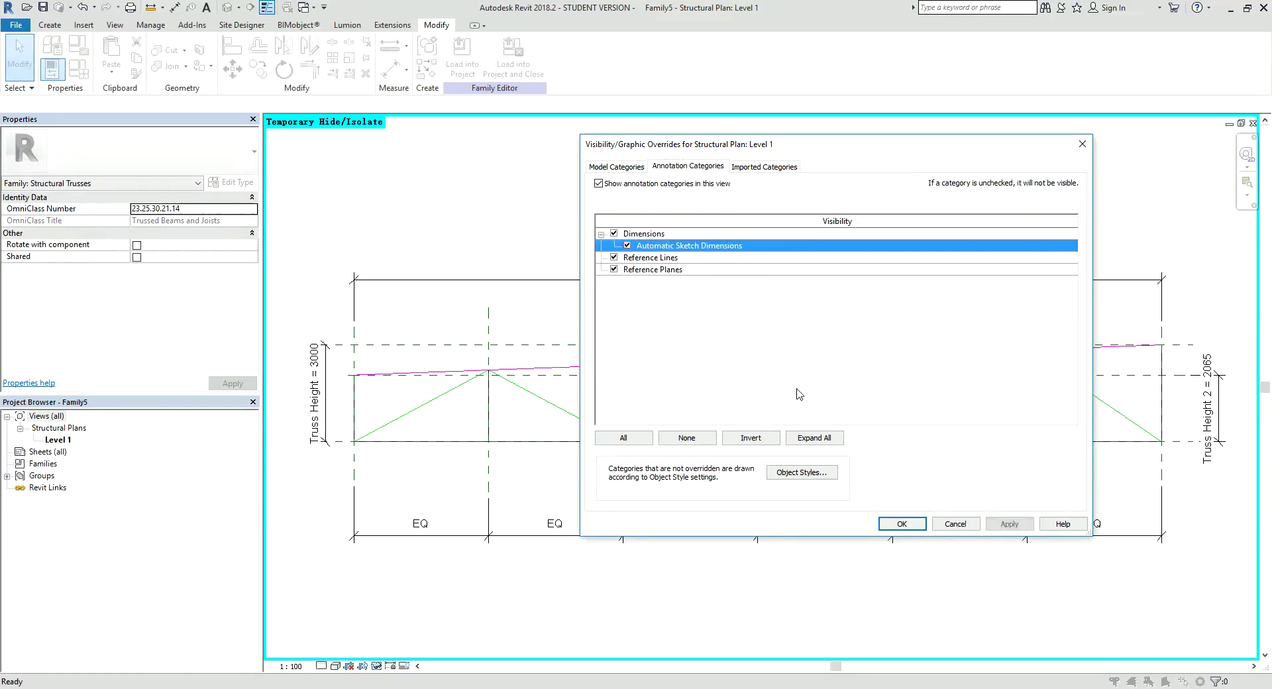
click(903, 523)
middle_drag(697, 464, 670, 428)
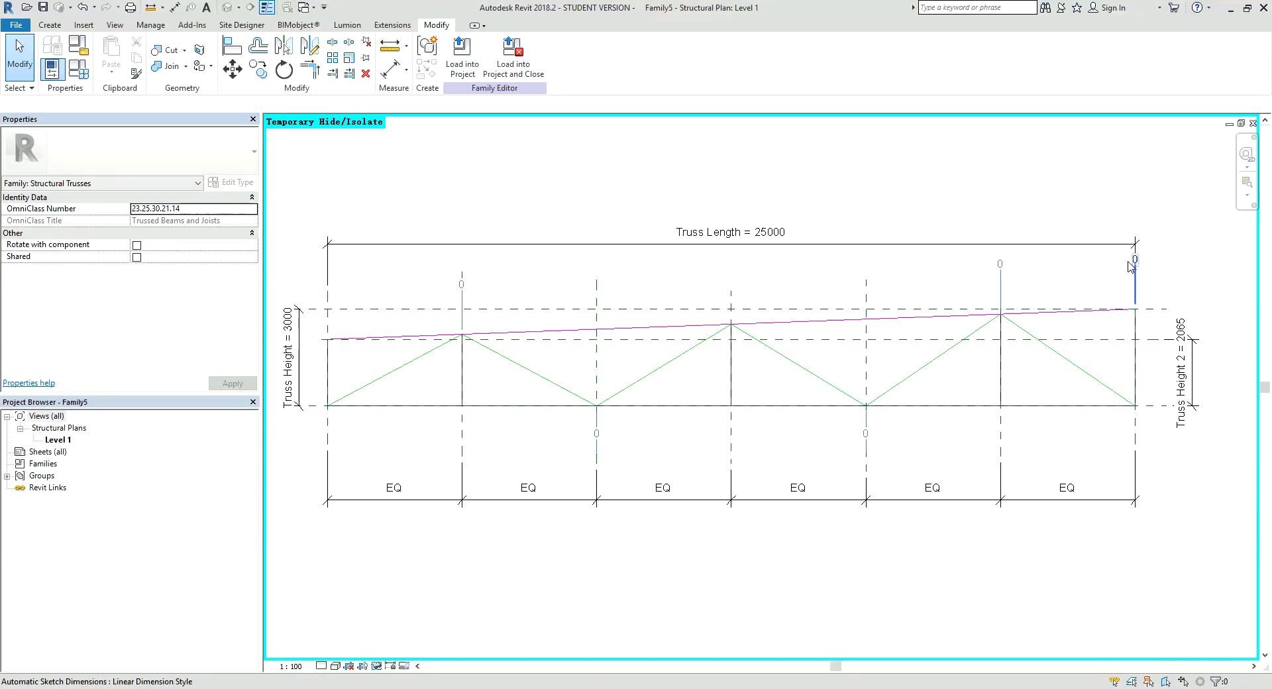
Align the first interior vertical web and the next bottom-joint web end to their panel-point reference planes.
middle_drag(471, 361, 506, 363)
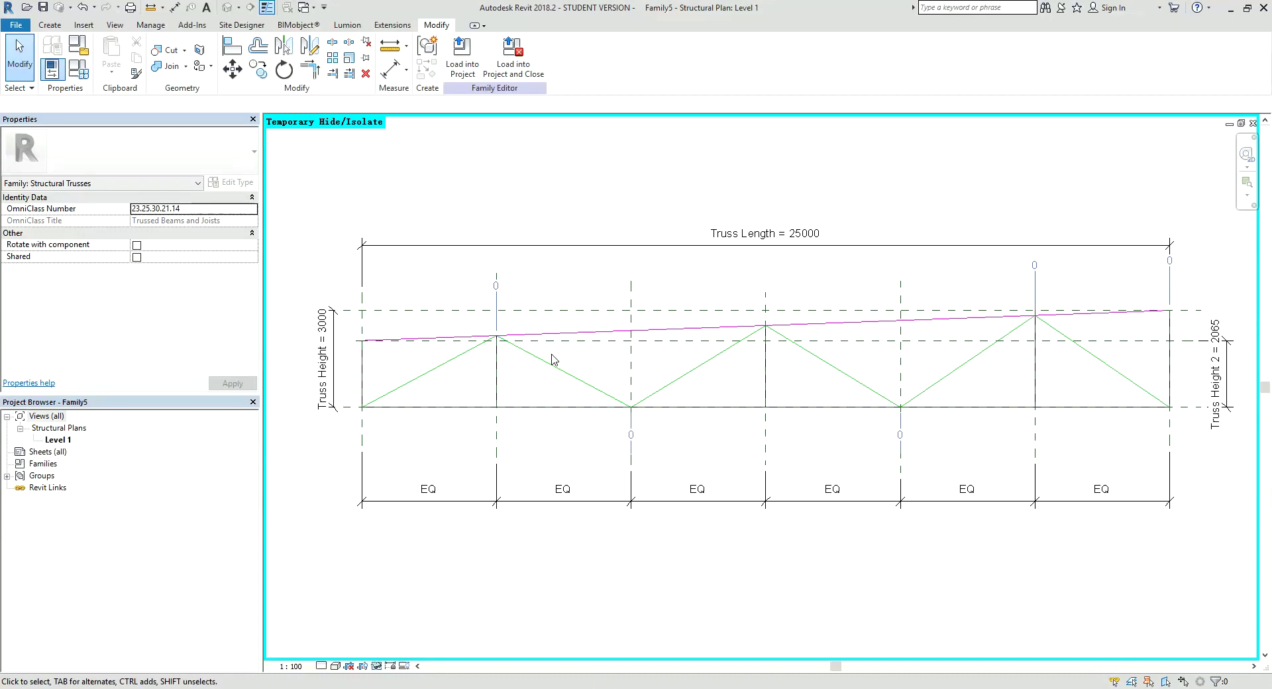
click(233, 54)
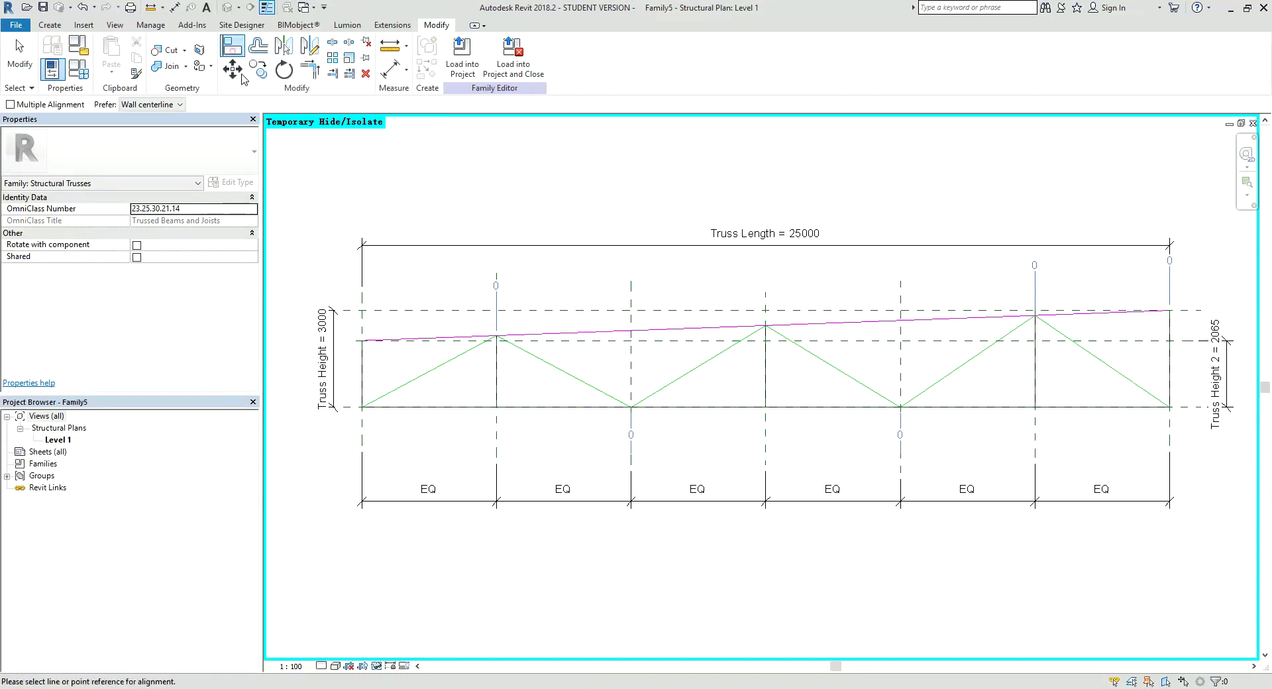
click(496, 445)
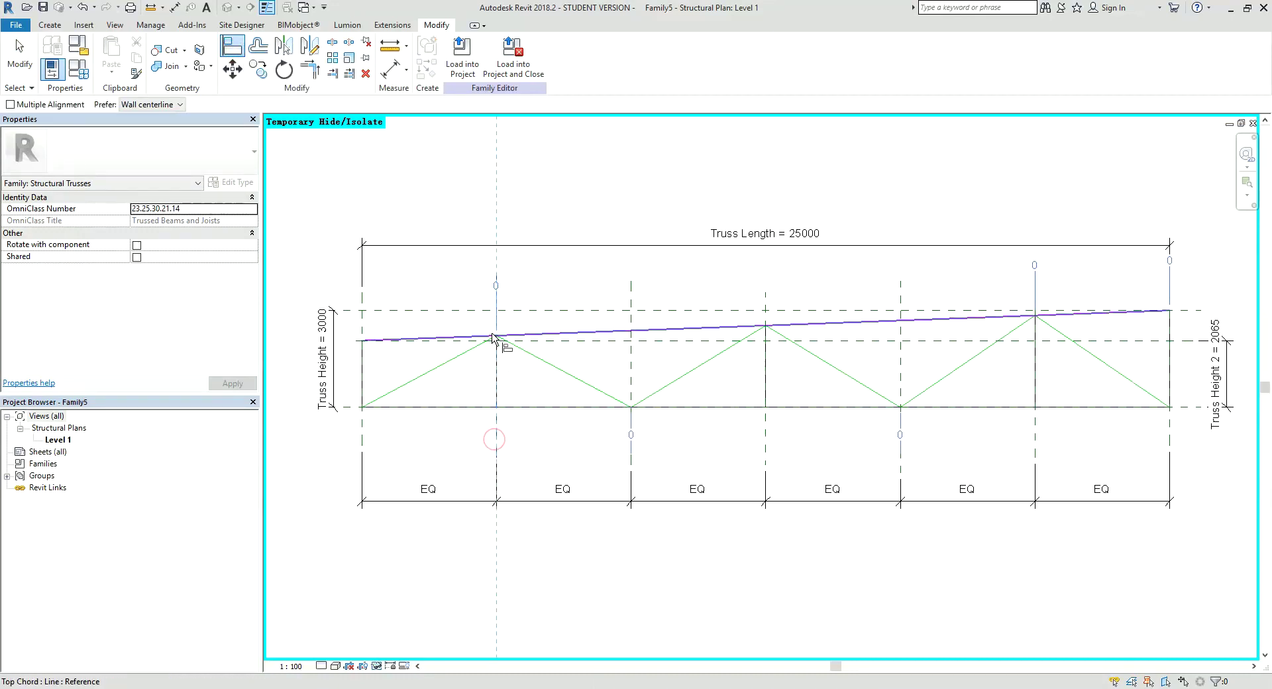
click(499, 340)
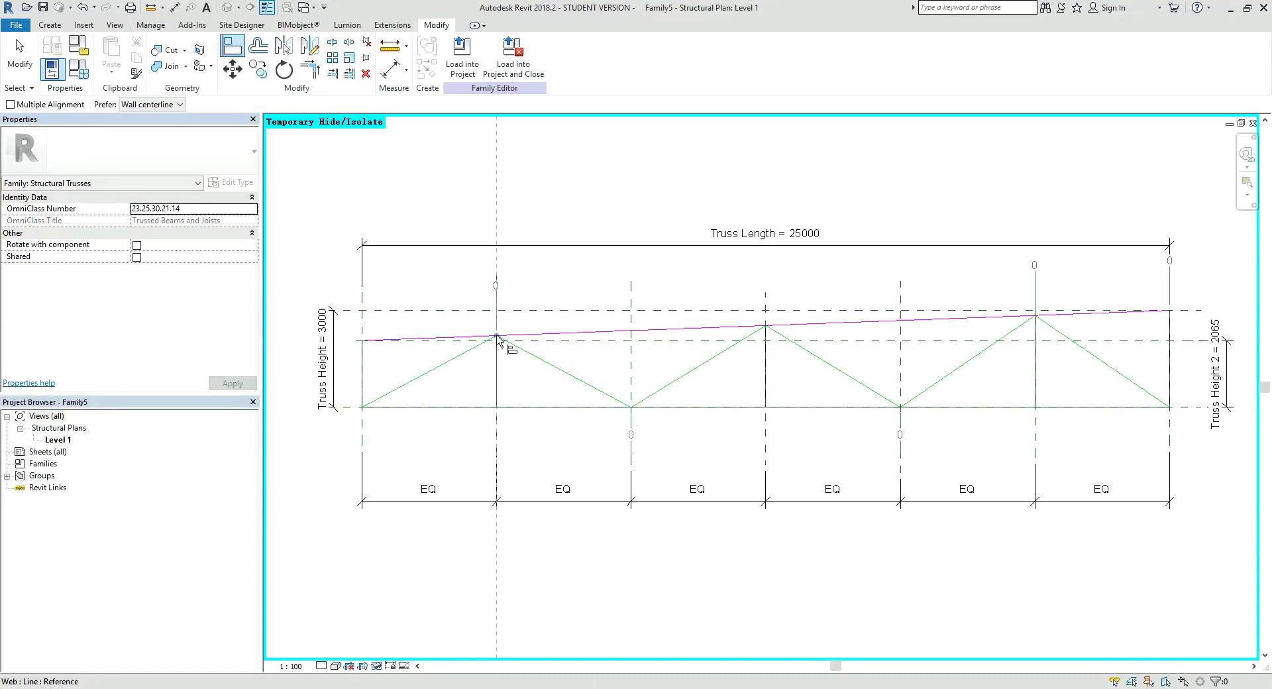
click(630, 296)
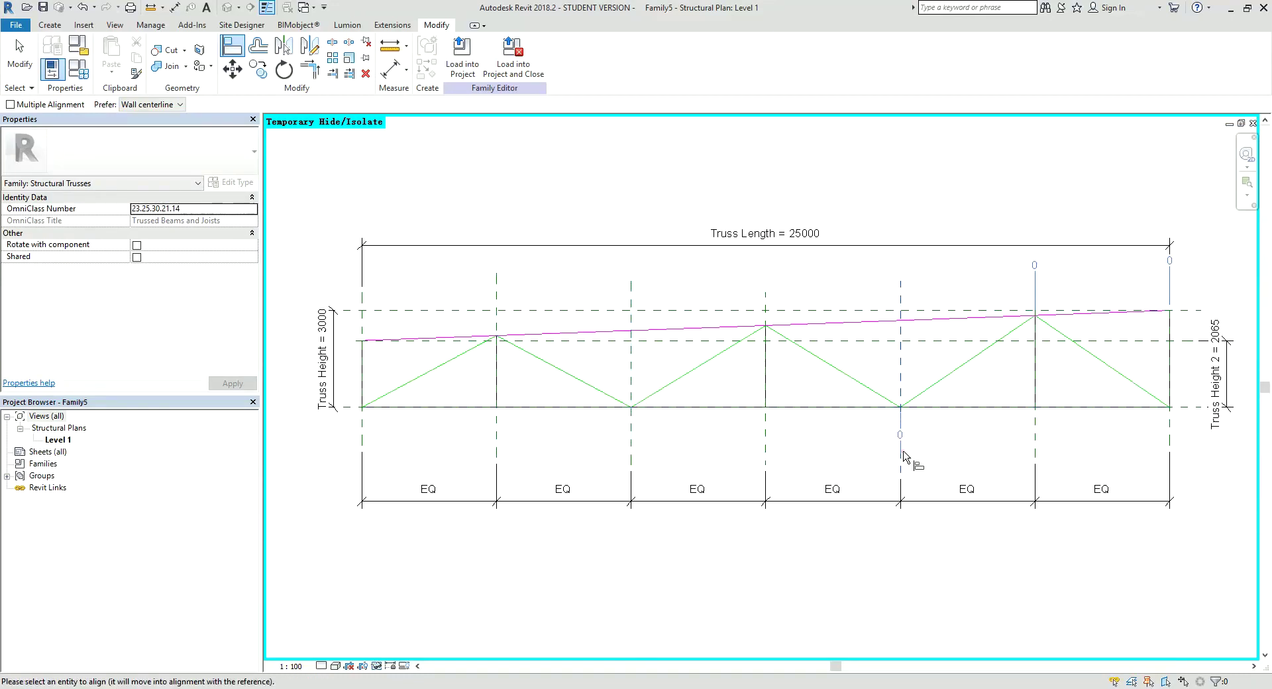
click(927, 397)
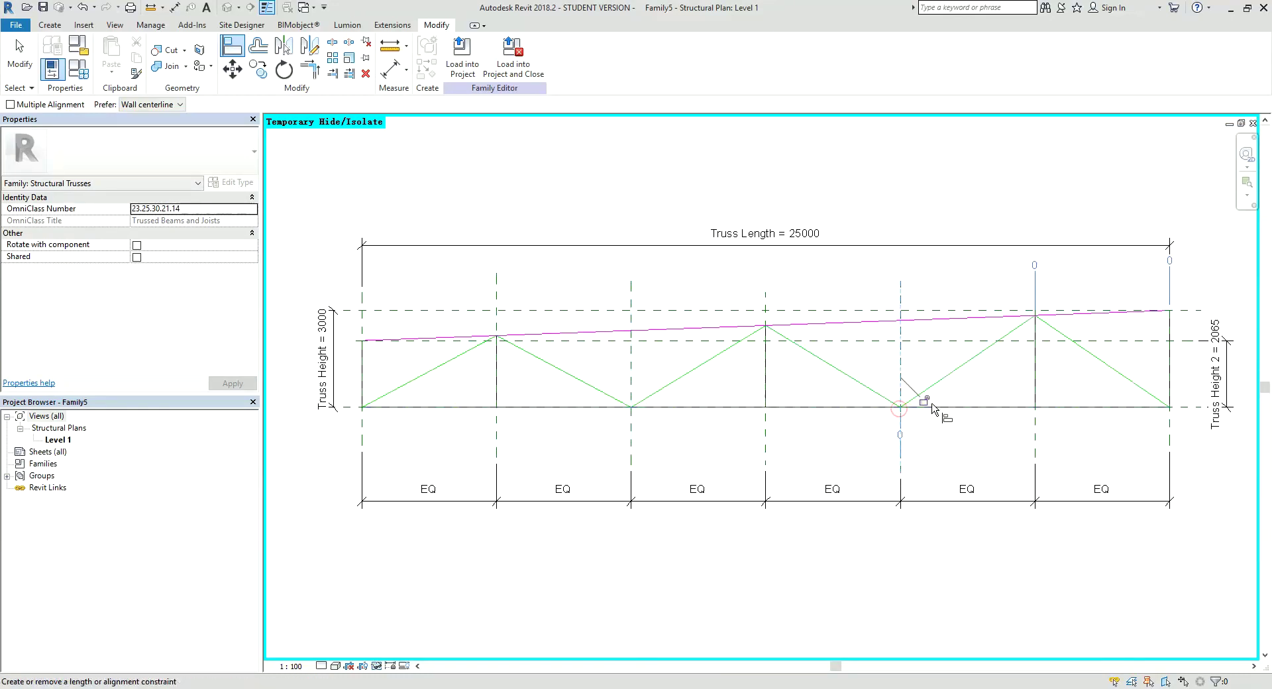
Align the upper-joint web and the right-end vertical web to their reference planes.
click(1036, 440)
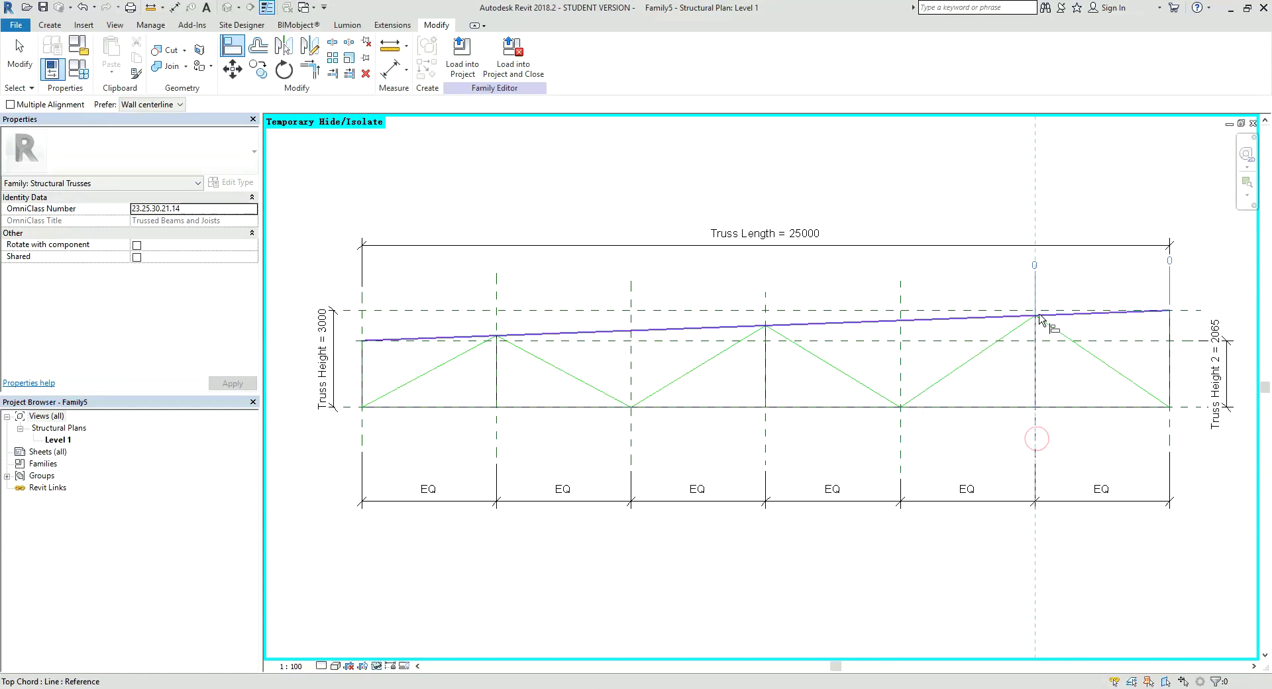
click(1038, 319)
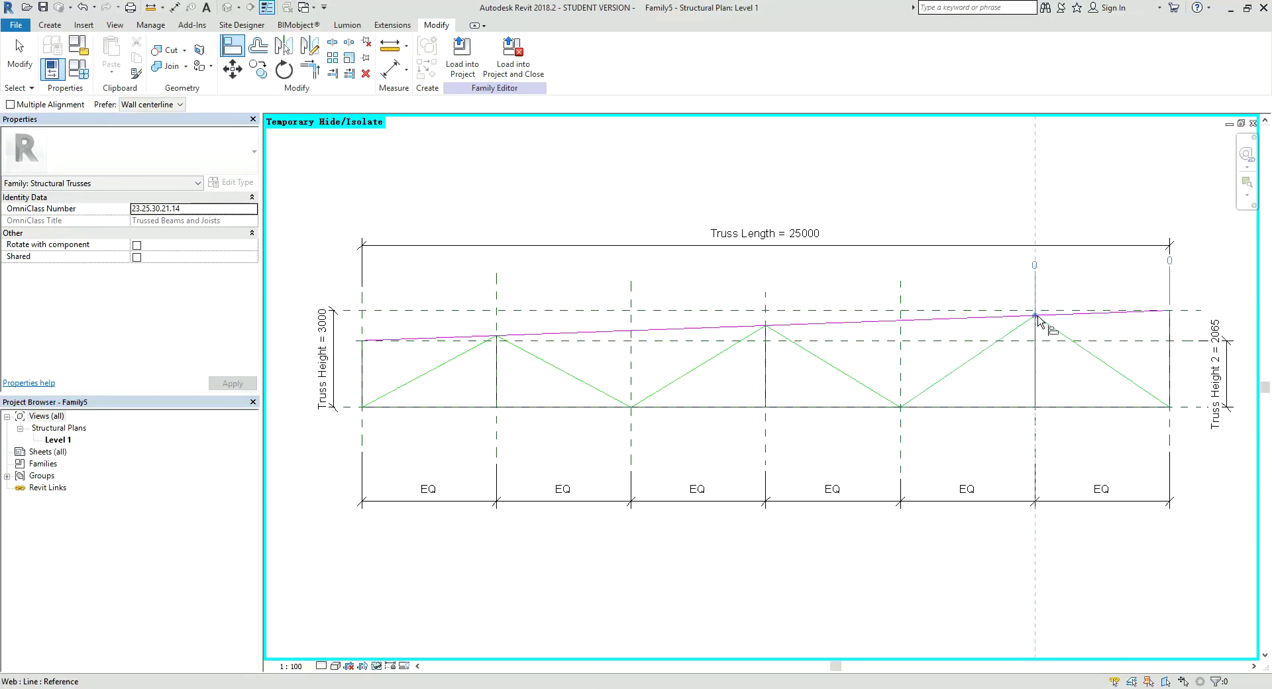
click(1170, 429)
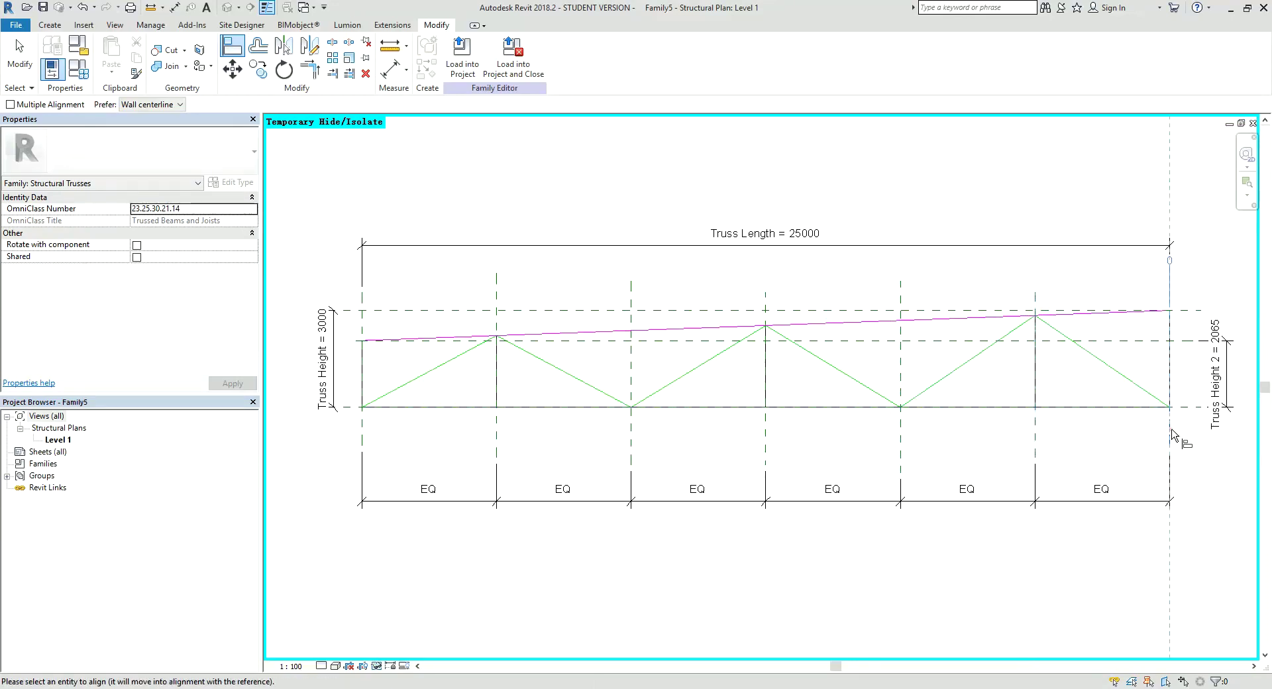
click(1170, 316)
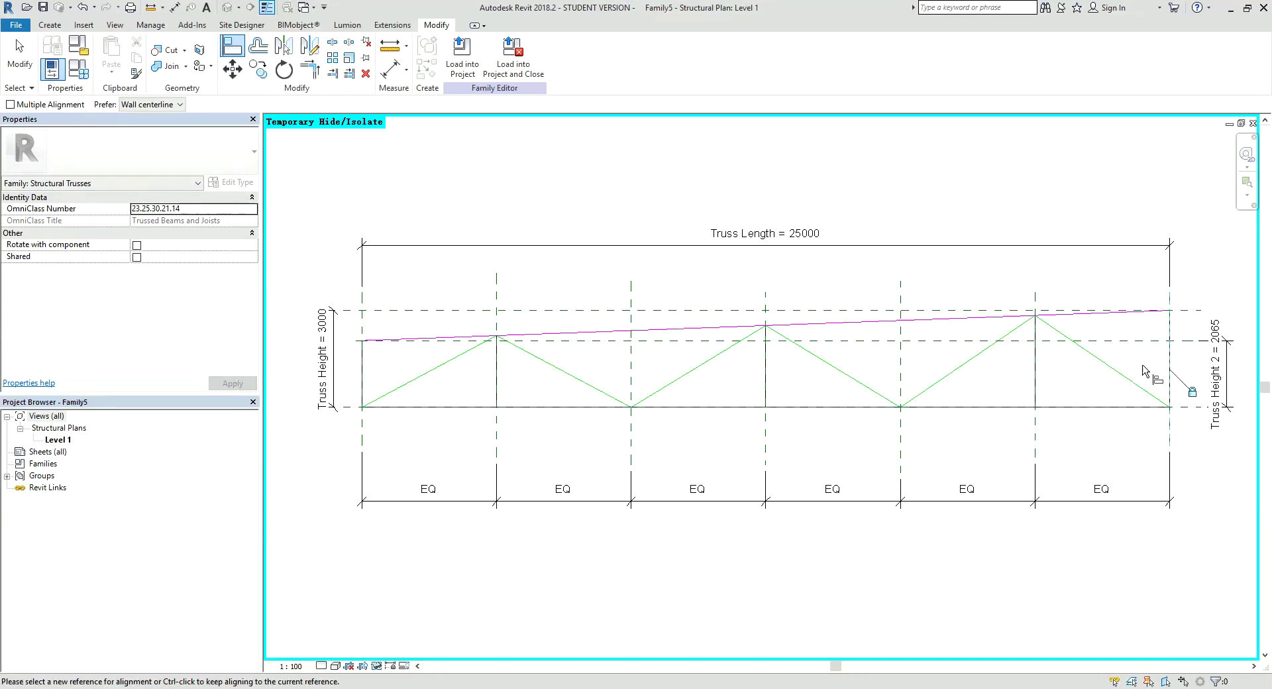
middle_drag(762, 391, 725, 406)
key(Escape)
scroll(682, 394, down, 2)
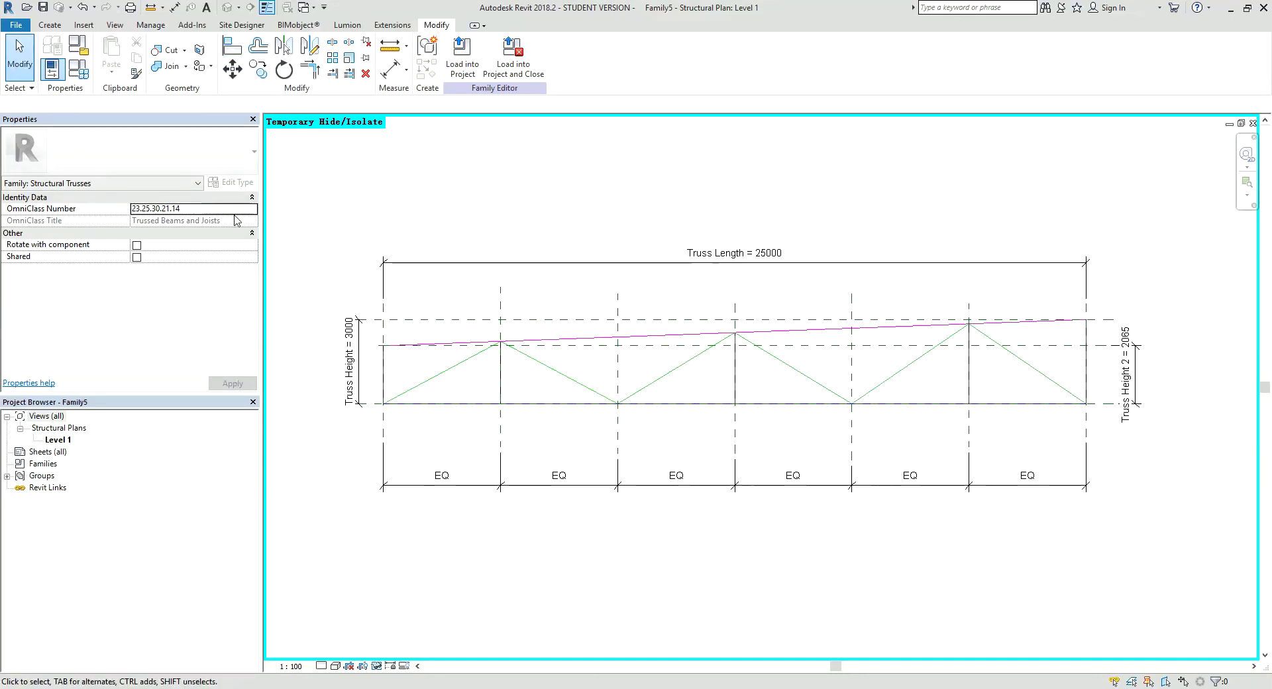
scroll(729, 424, down, 2)
scroll(787, 454, down, 2)
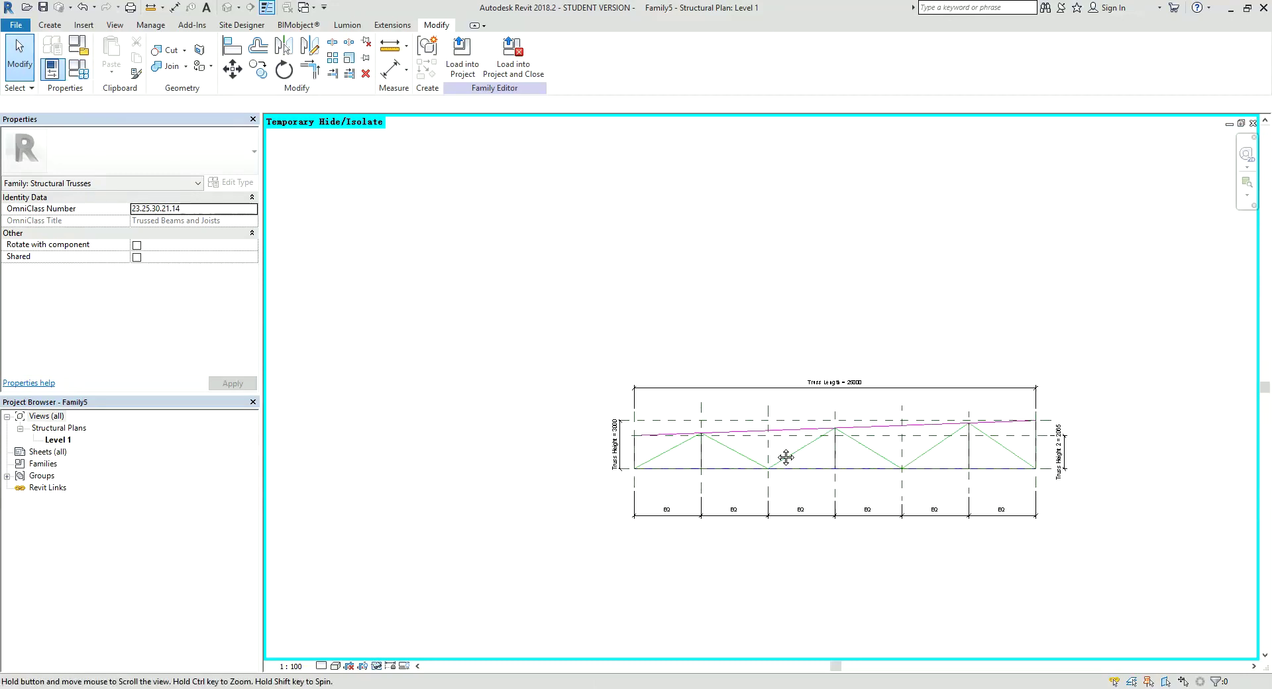
middle_drag(786, 454, 956, 557)
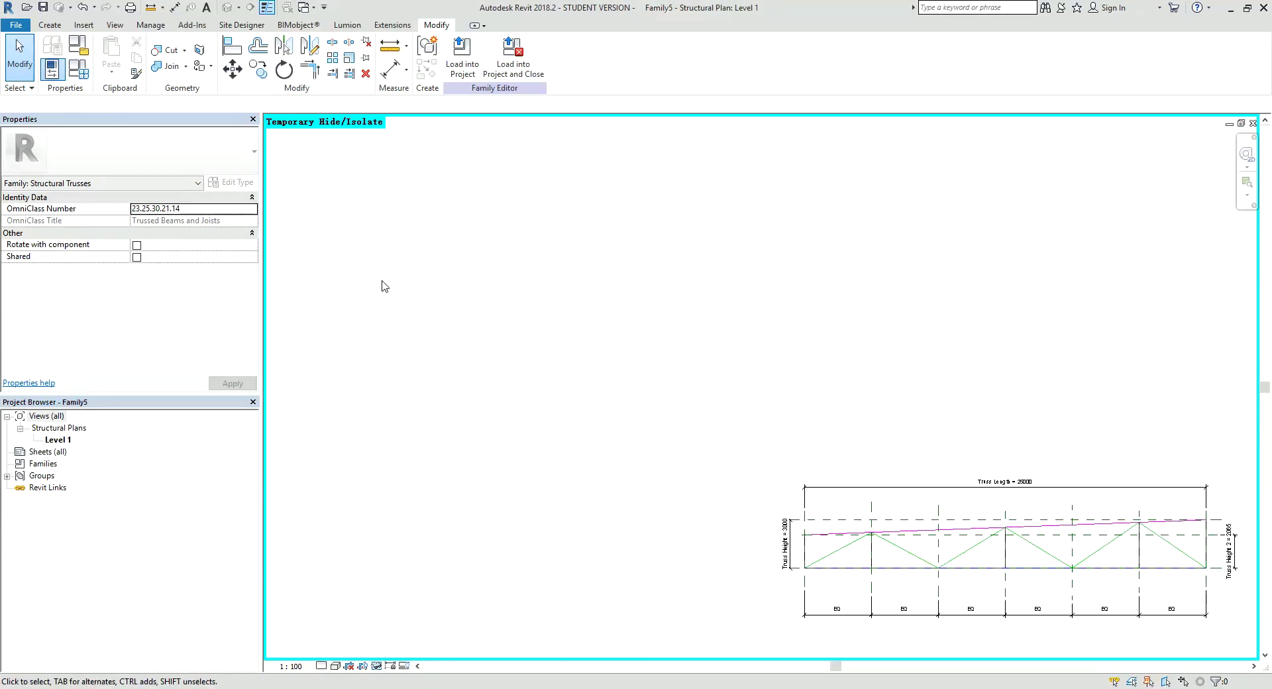
In Family Types, apply Truss Length 20000 and a 2000 Truss Height, dismissing the off-axis warning.
click(78, 68)
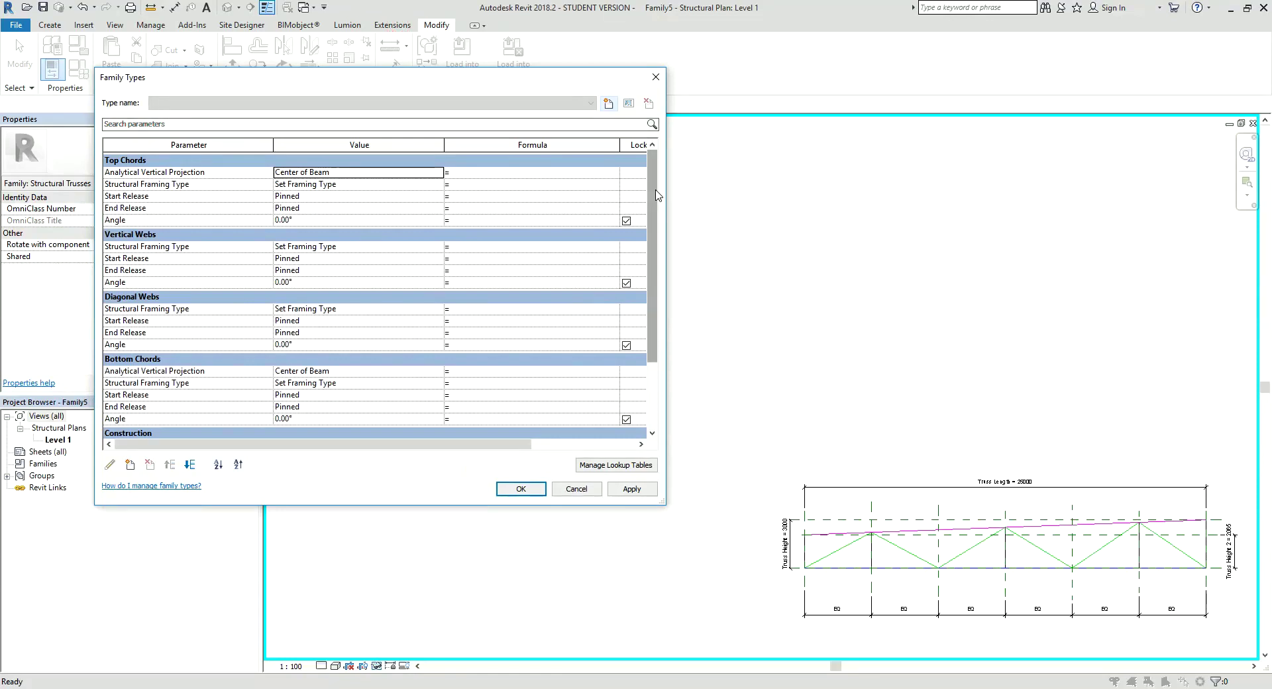
scroll(328, 397, down, 3)
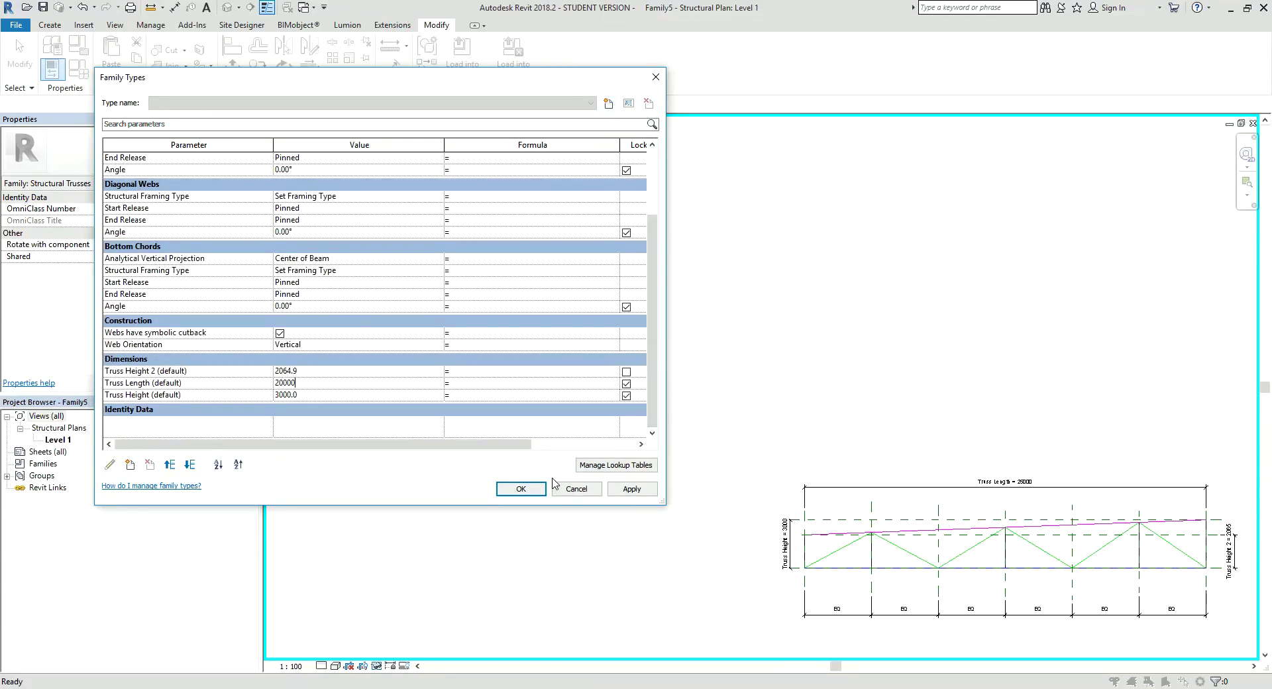
click(629, 490)
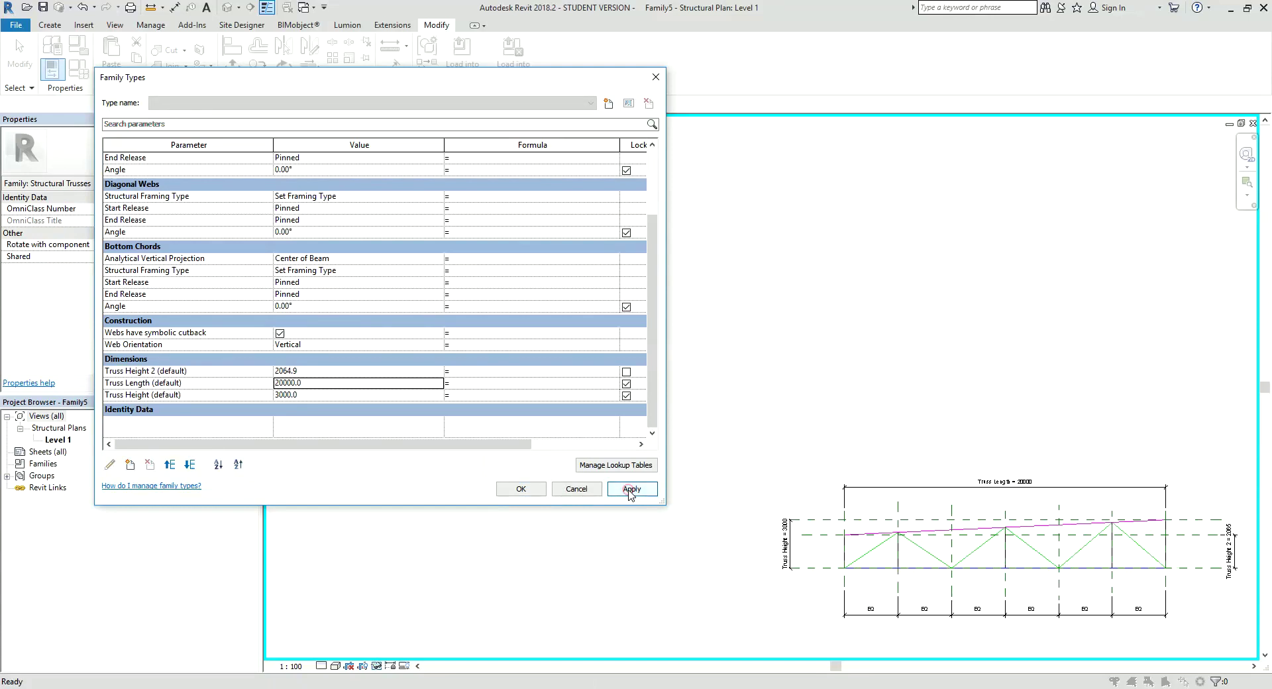
click(323, 396)
text(2000)
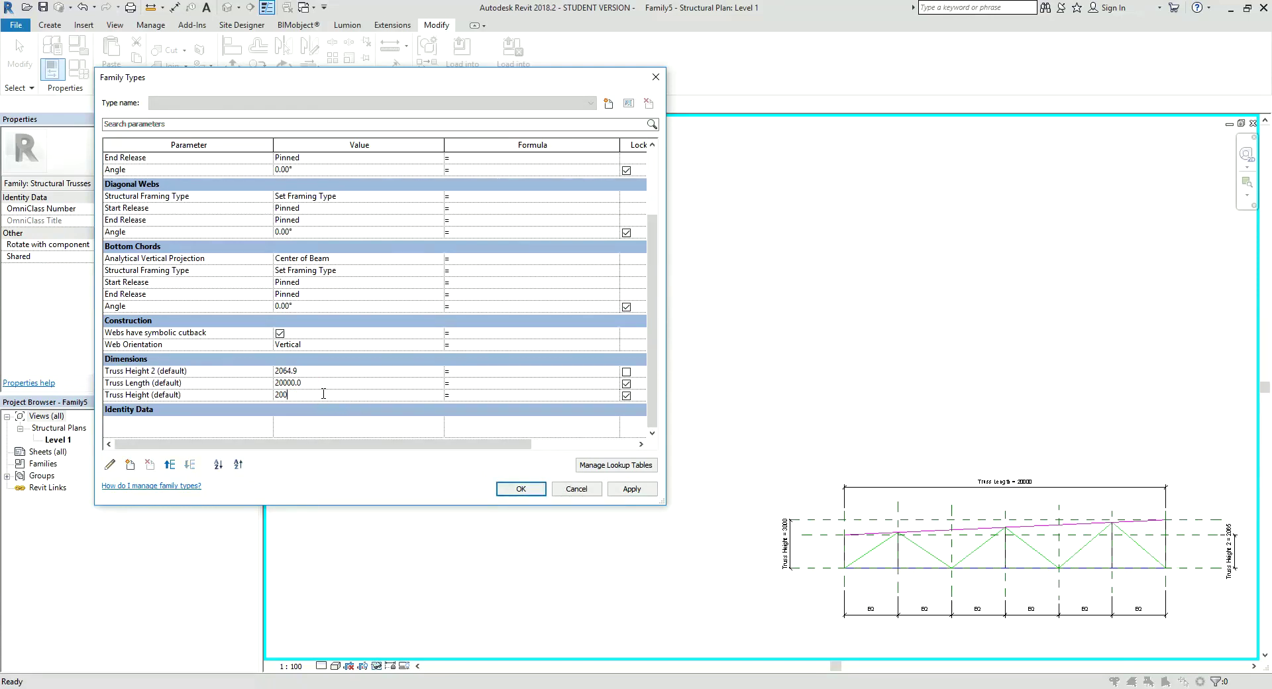
click(634, 491)
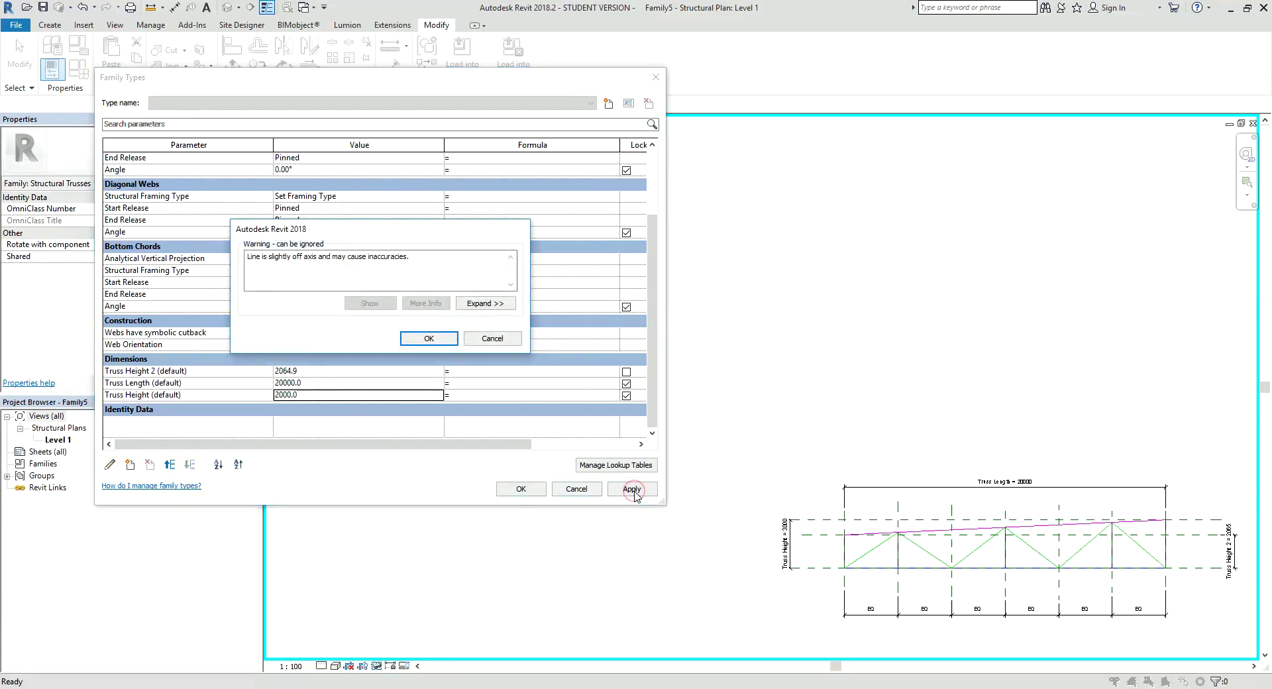
click(499, 338)
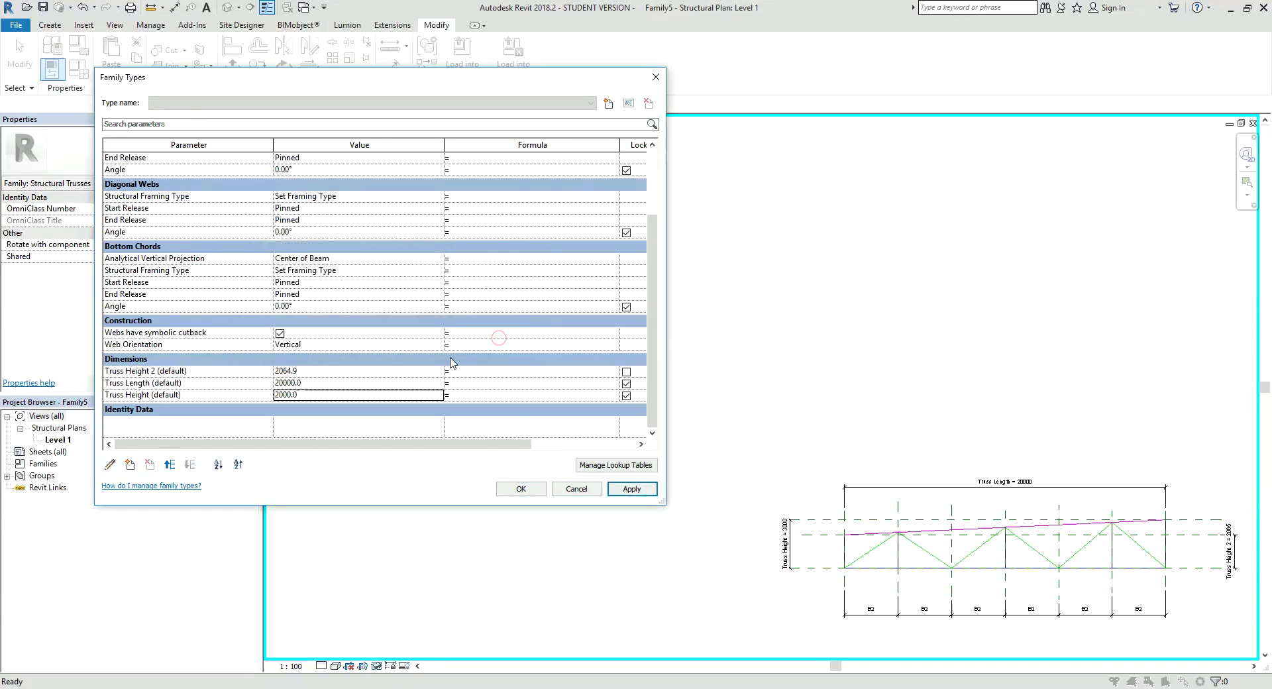
Set Truss Height 2 to 2000 and Truss Height (default) to 4500, then confirm.
click(314, 373)
text(1000)
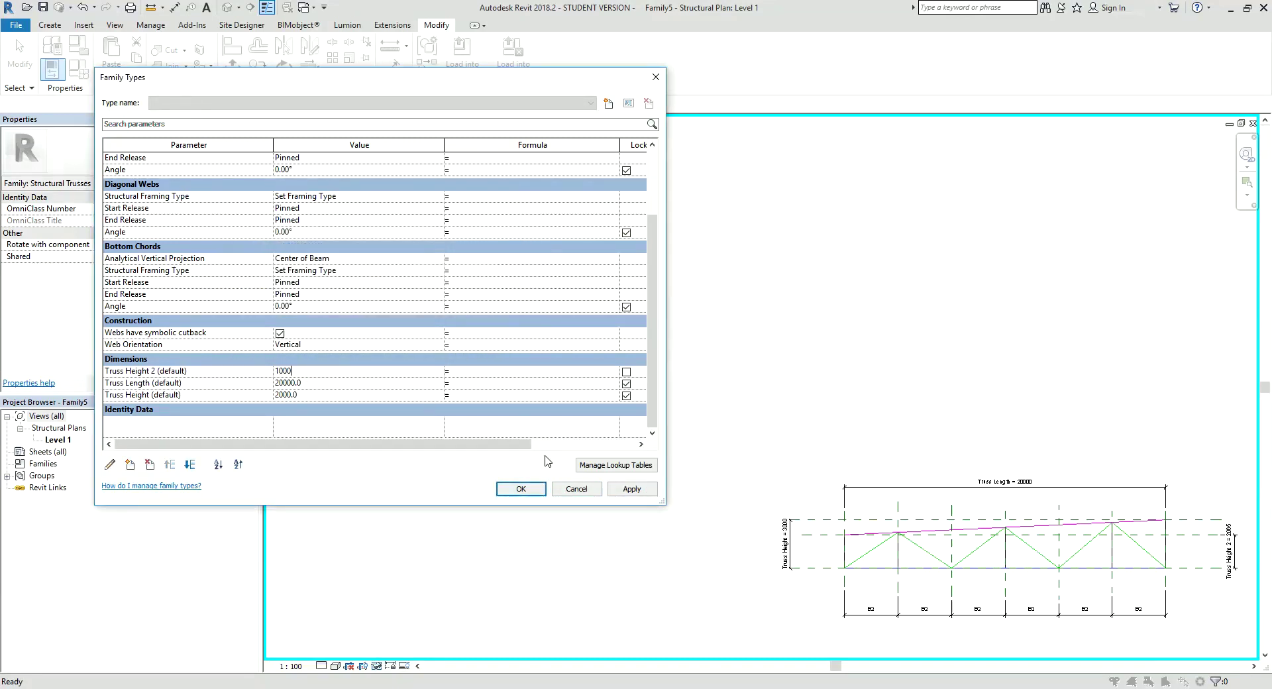
click(629, 494)
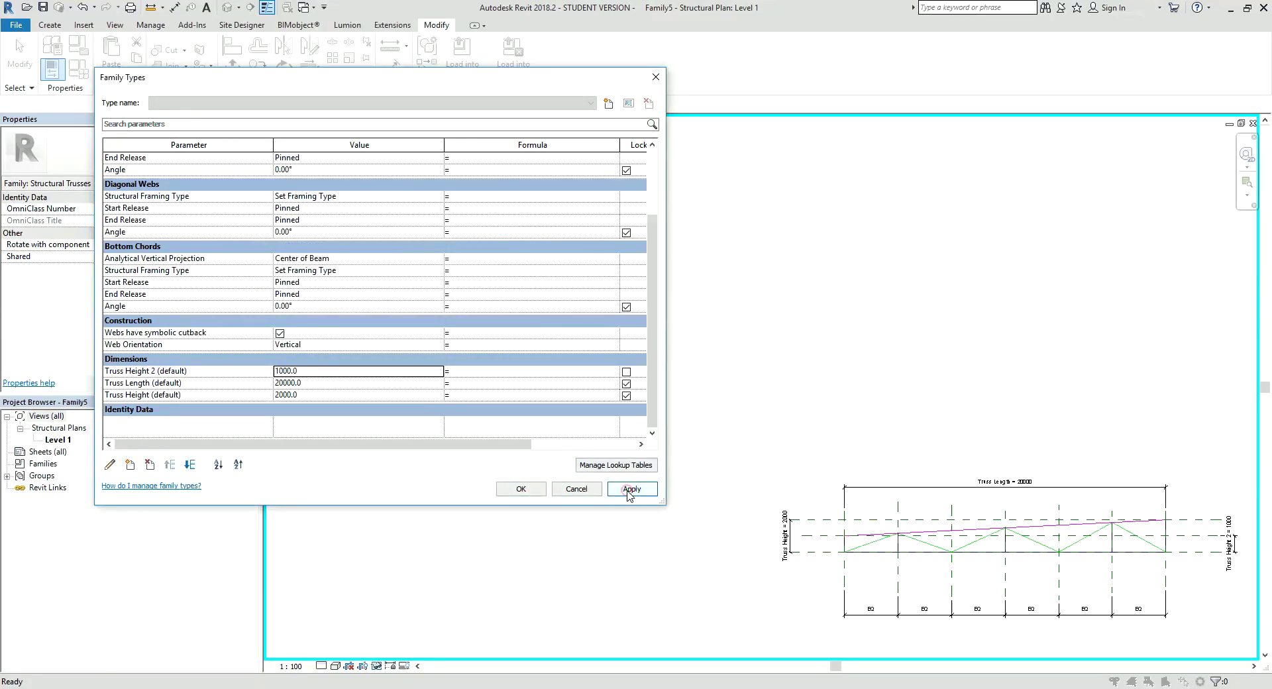
click(333, 396)
text(3000)
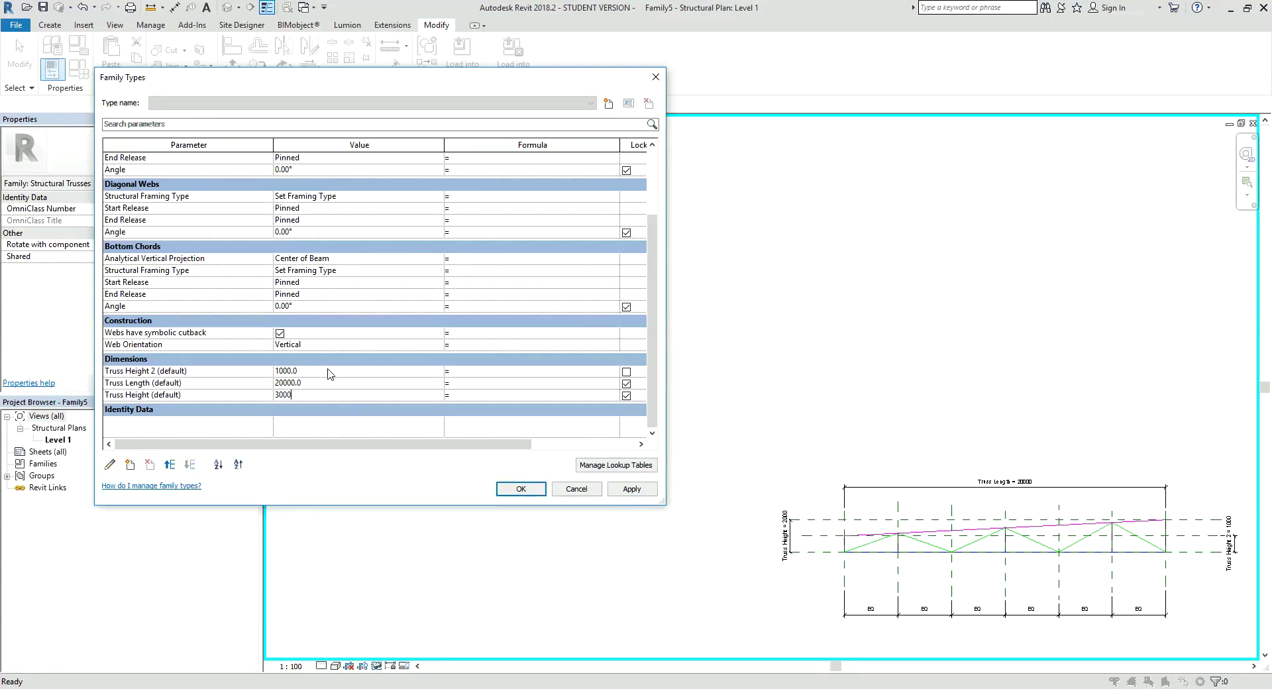
click(620, 491)
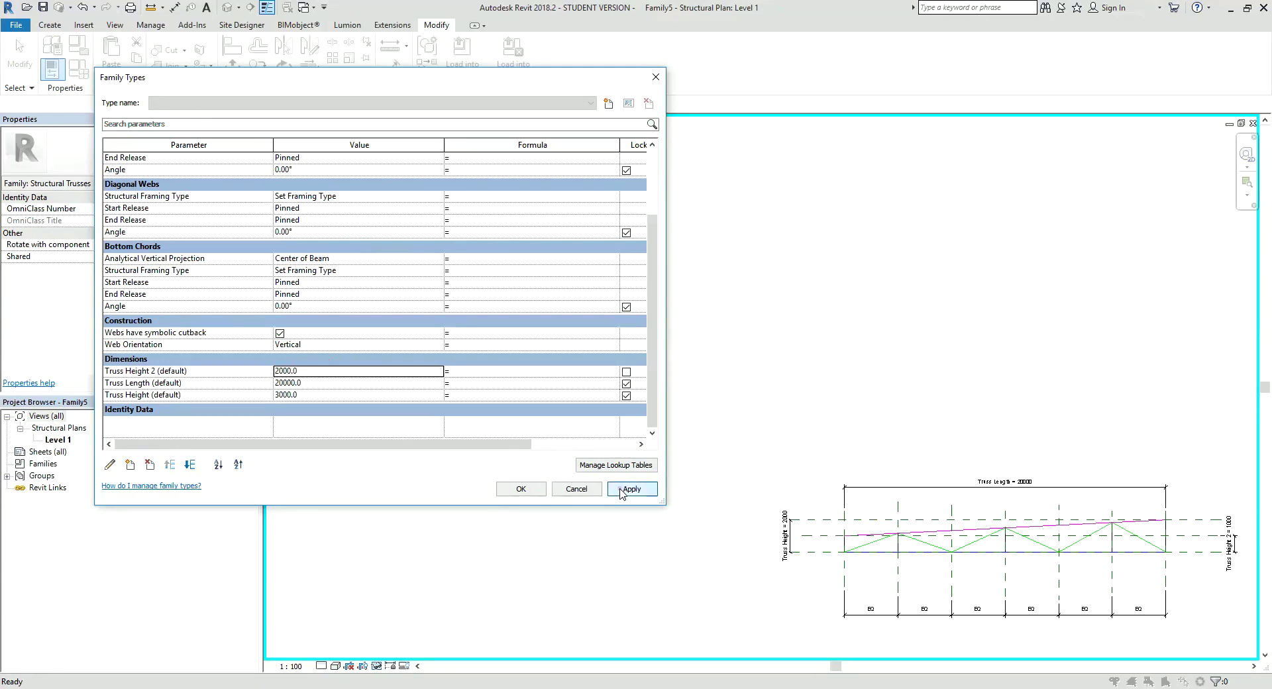
click(331, 394)
text(4500)
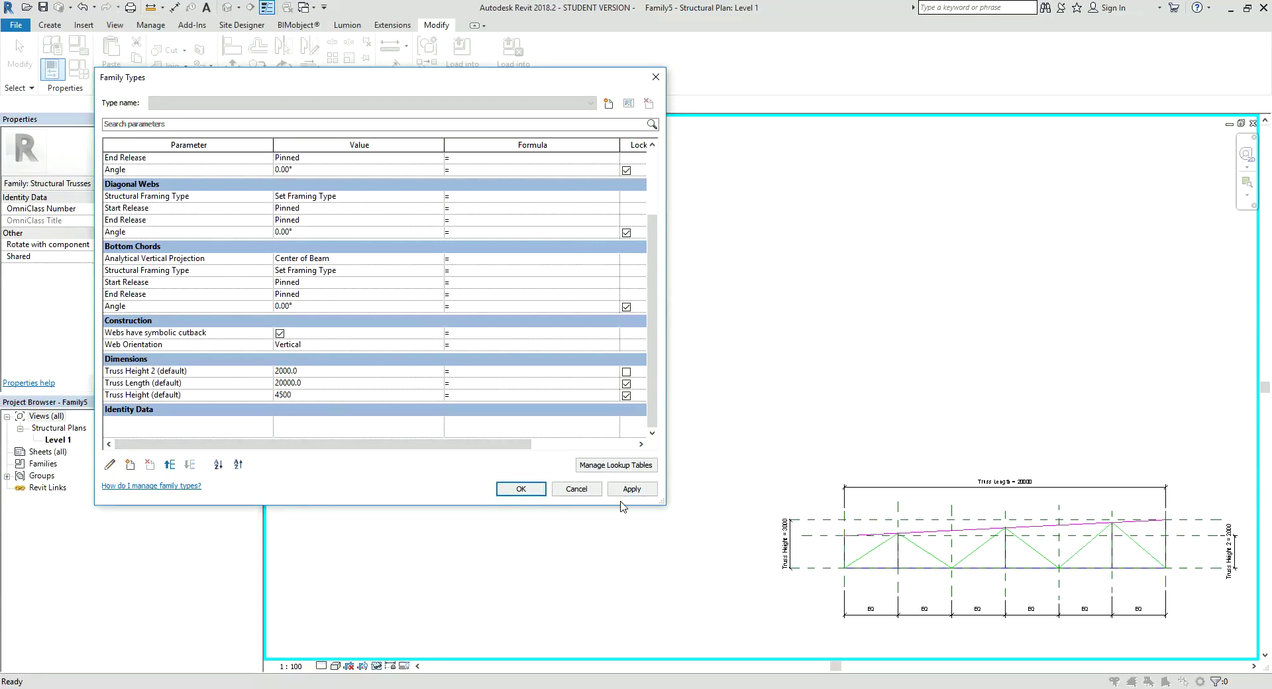
click(631, 489)
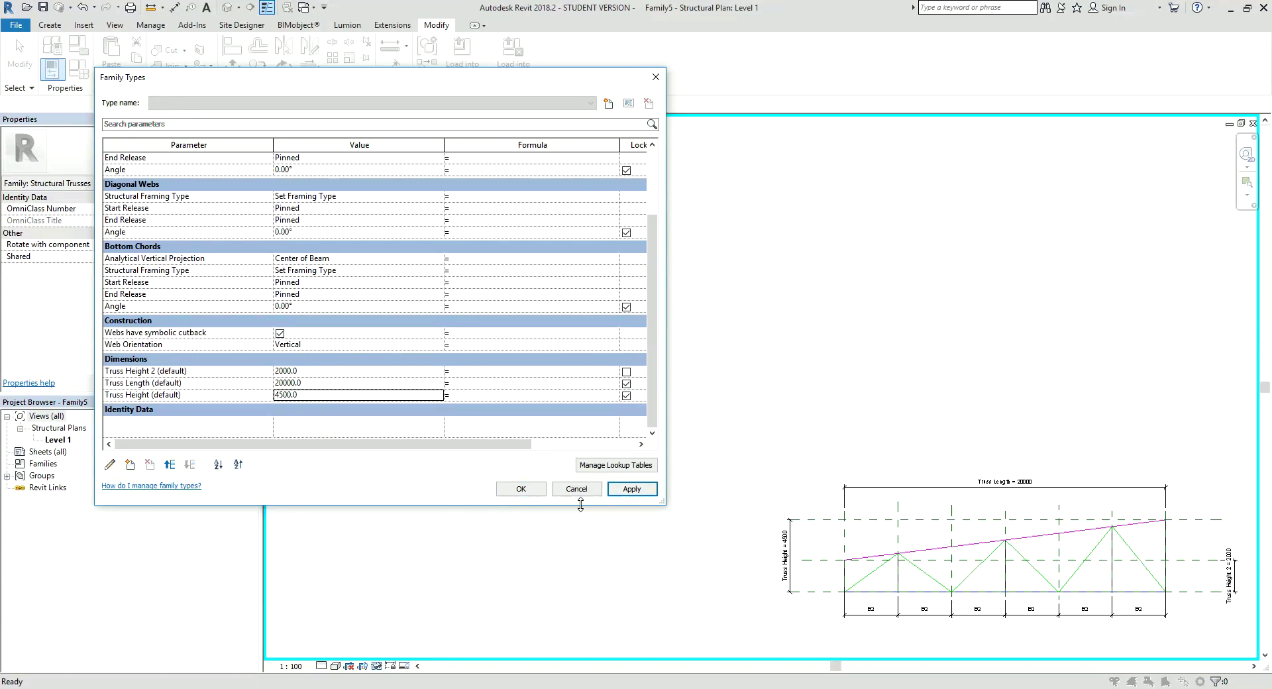
click(521, 488)
scroll(523, 494, up, 2)
Load the truss family into Project6 and place the first truss in the floor plan.
middle_drag(528, 488, 613, 327)
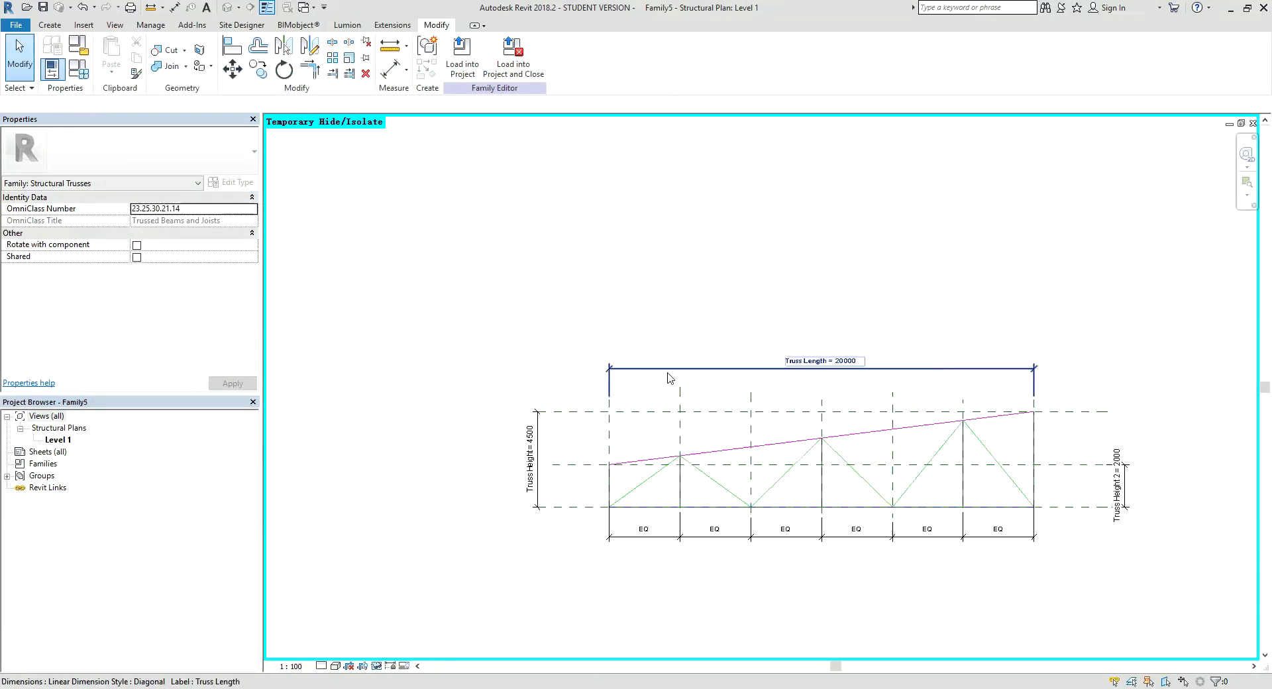
click(462, 60)
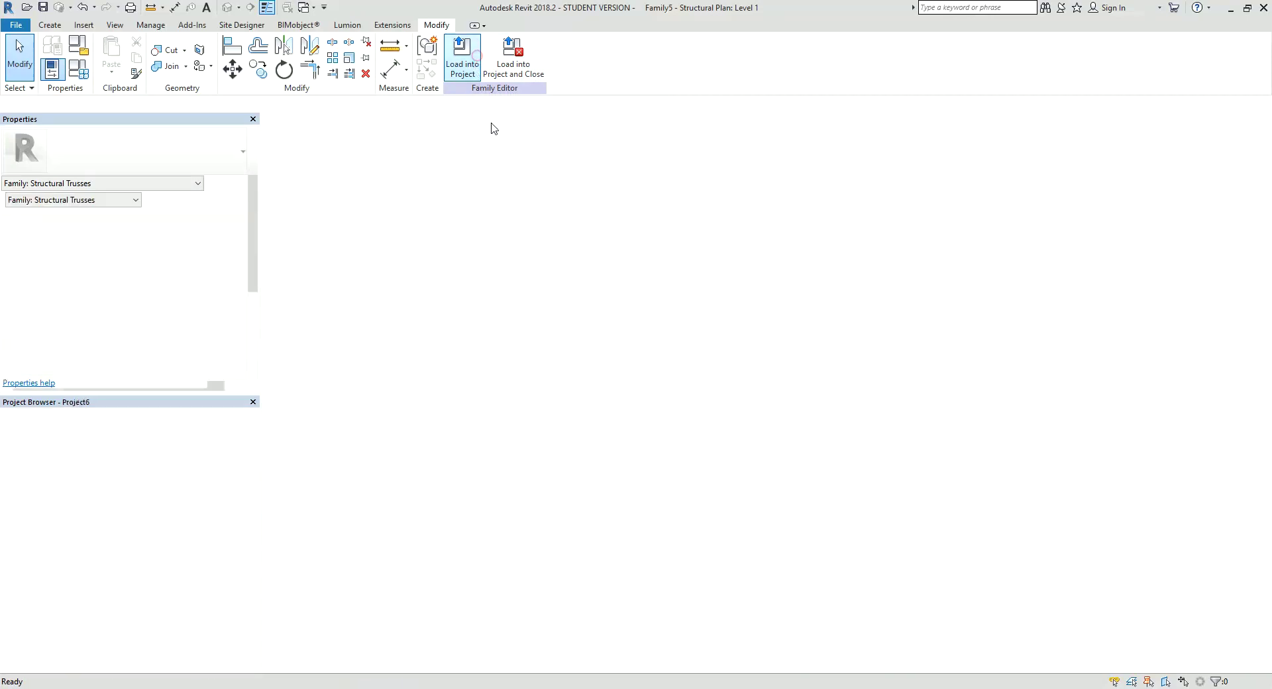
middle_drag(764, 396, 704, 418)
scroll(704, 417, up, 1)
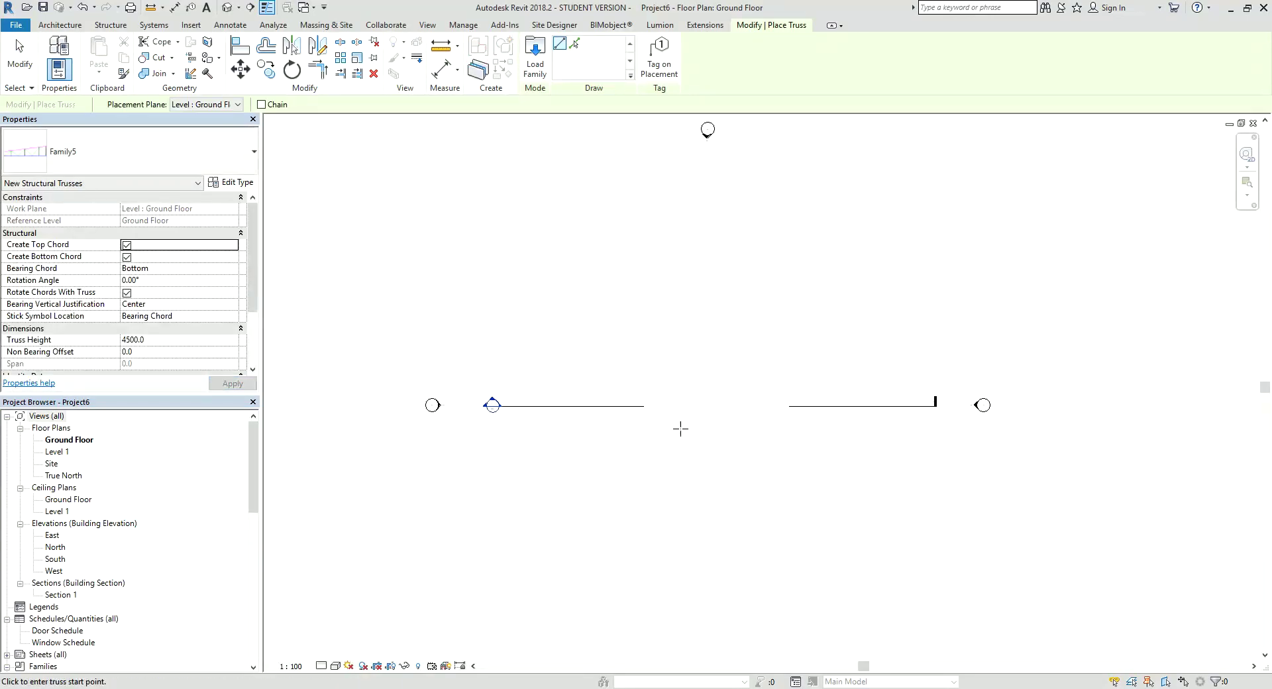
click(675, 432)
click(762, 364)
key(Escape)
key(Escape)
Place a second sloped truss beside the first in the default 3D view.
click(227, 7)
shift+middle_drag(728, 543, 786, 549)
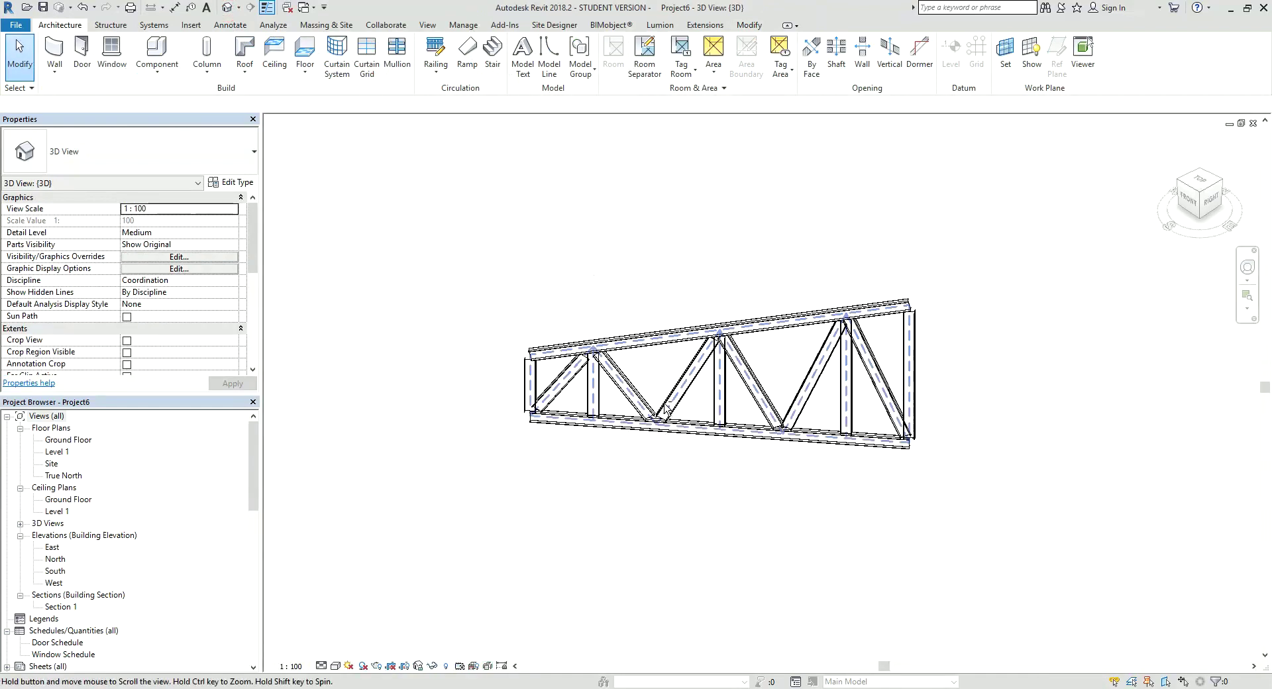
key(Return)
scroll(760, 406, down, 2)
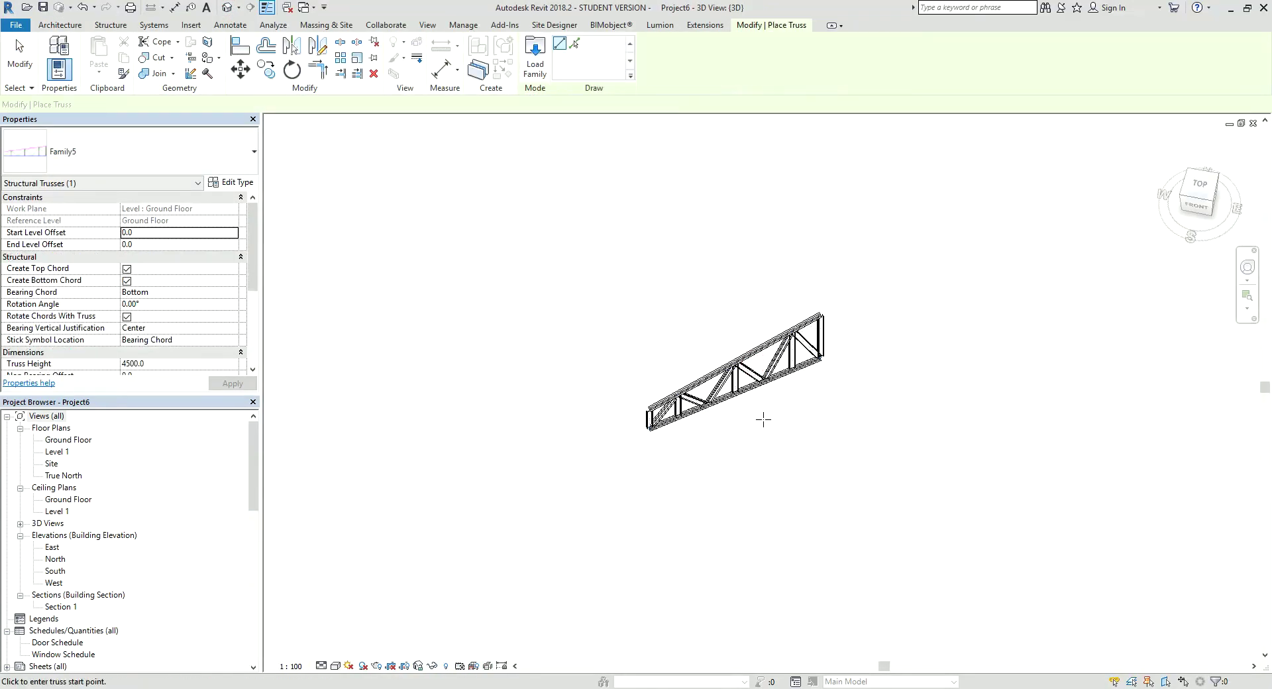
click(650, 493)
click(958, 418)
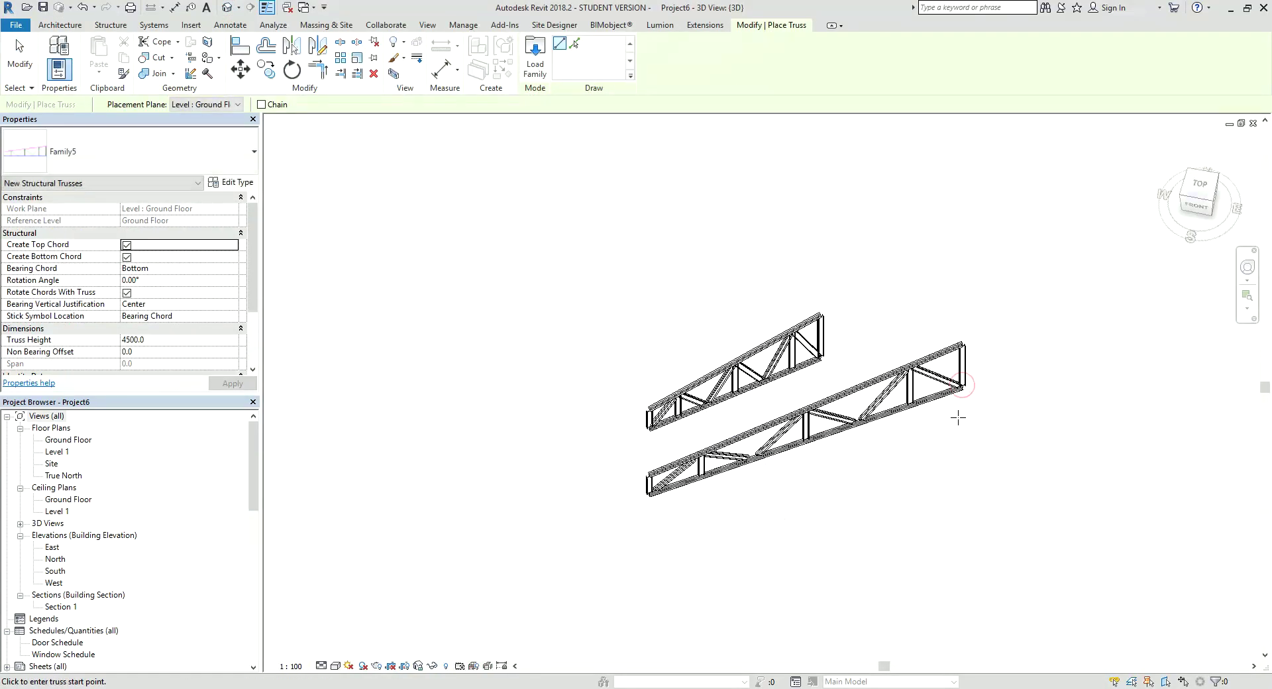
shift+middle_drag(958, 417, 862, 424)
key(Escape)
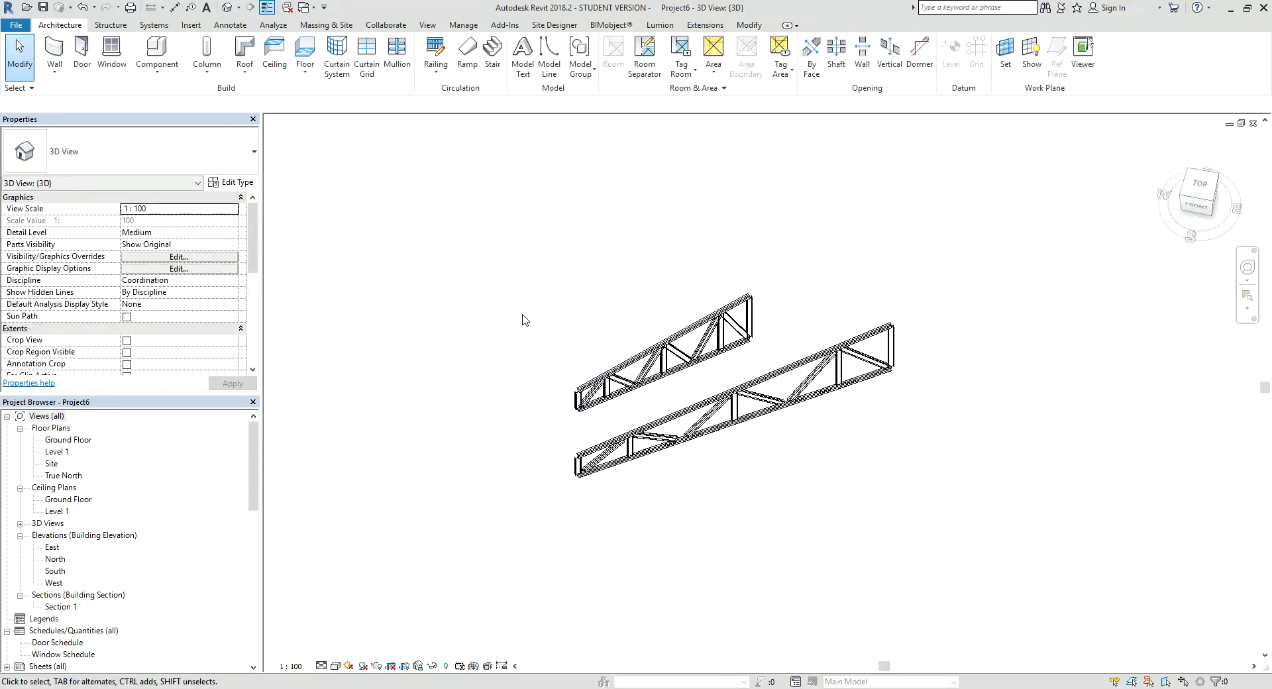
click(108, 24)
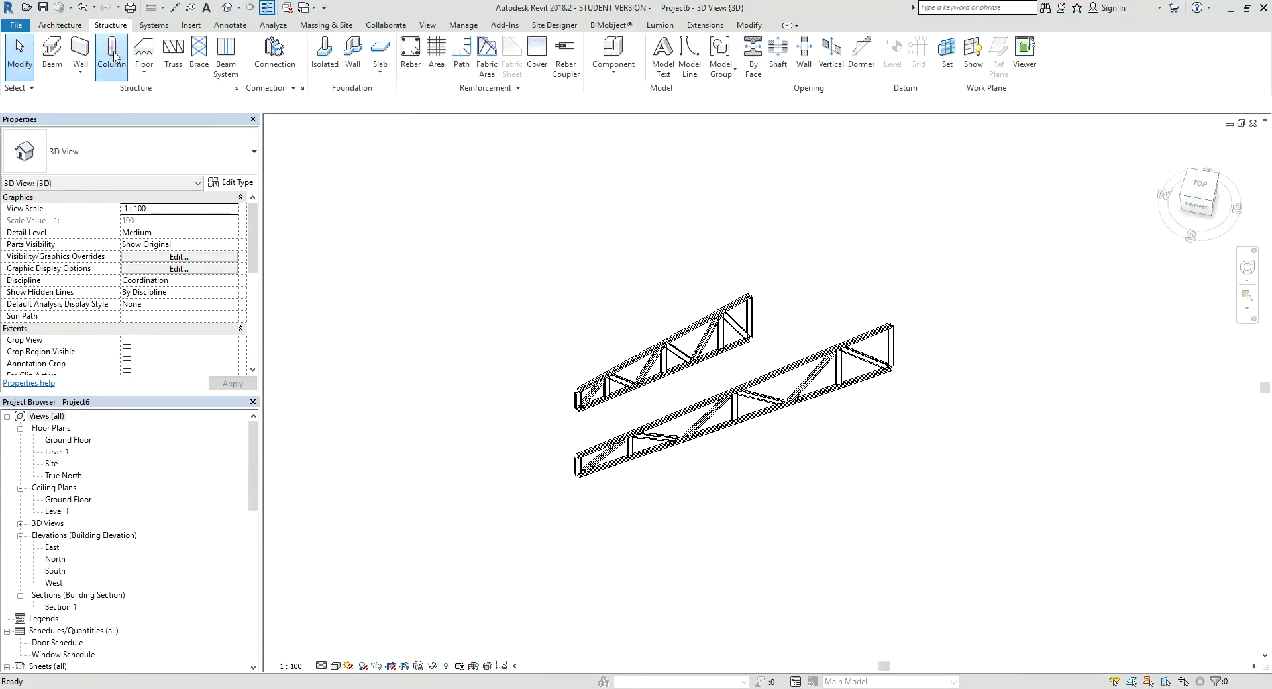
Place two UC305x305x97 structural columns below the trusses.
click(112, 52)
click(647, 523)
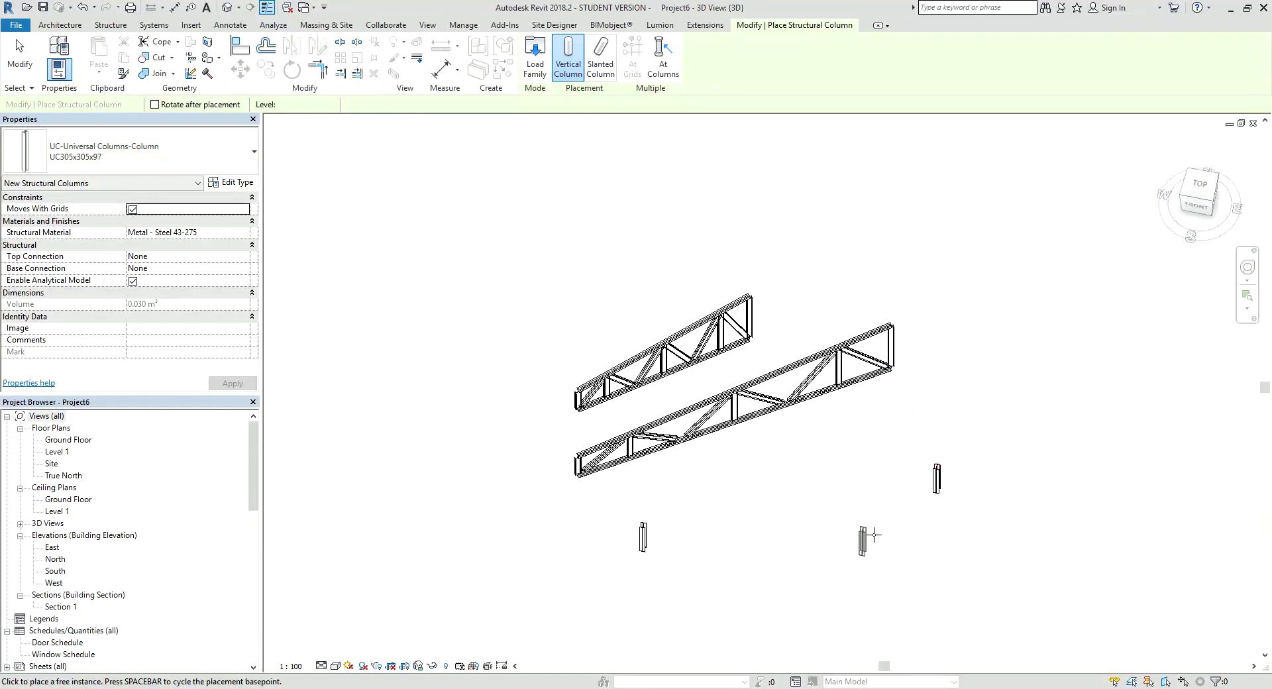
click(942, 464)
key(Escape)
Give both columns a -2500 base offset and a raised top offset.
click(932, 462)
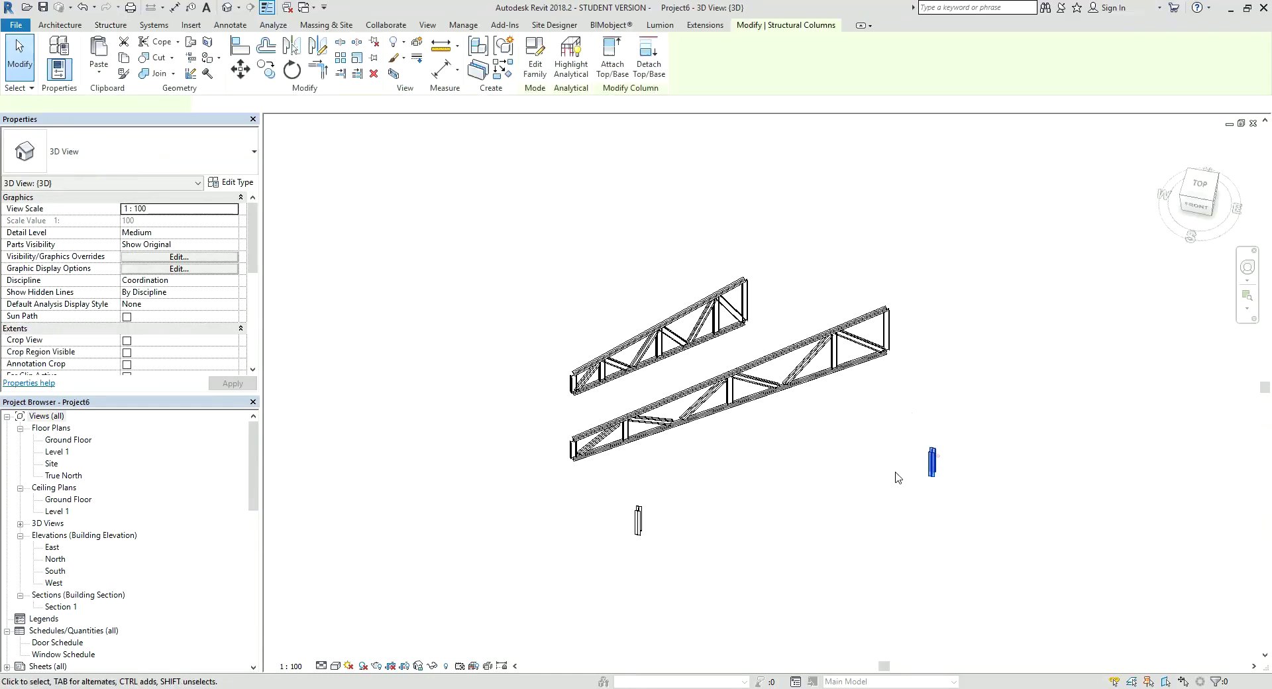
ctrl+click(637, 523)
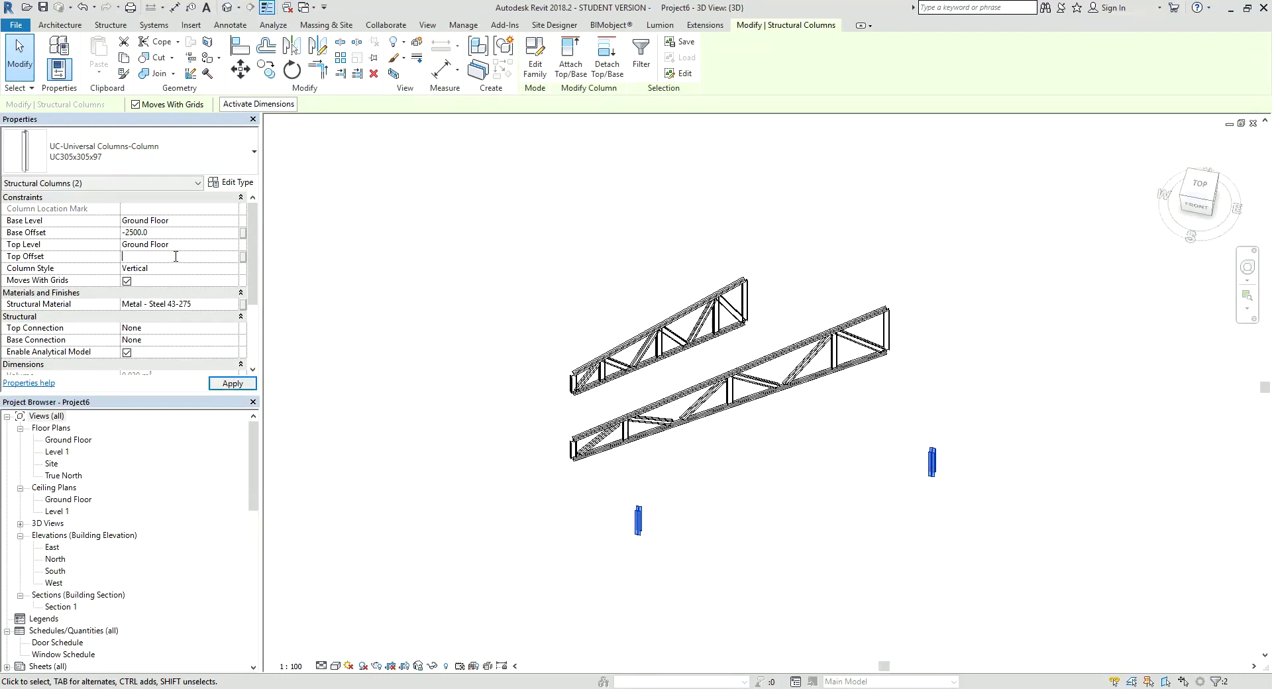
text(5000)
click(909, 419)
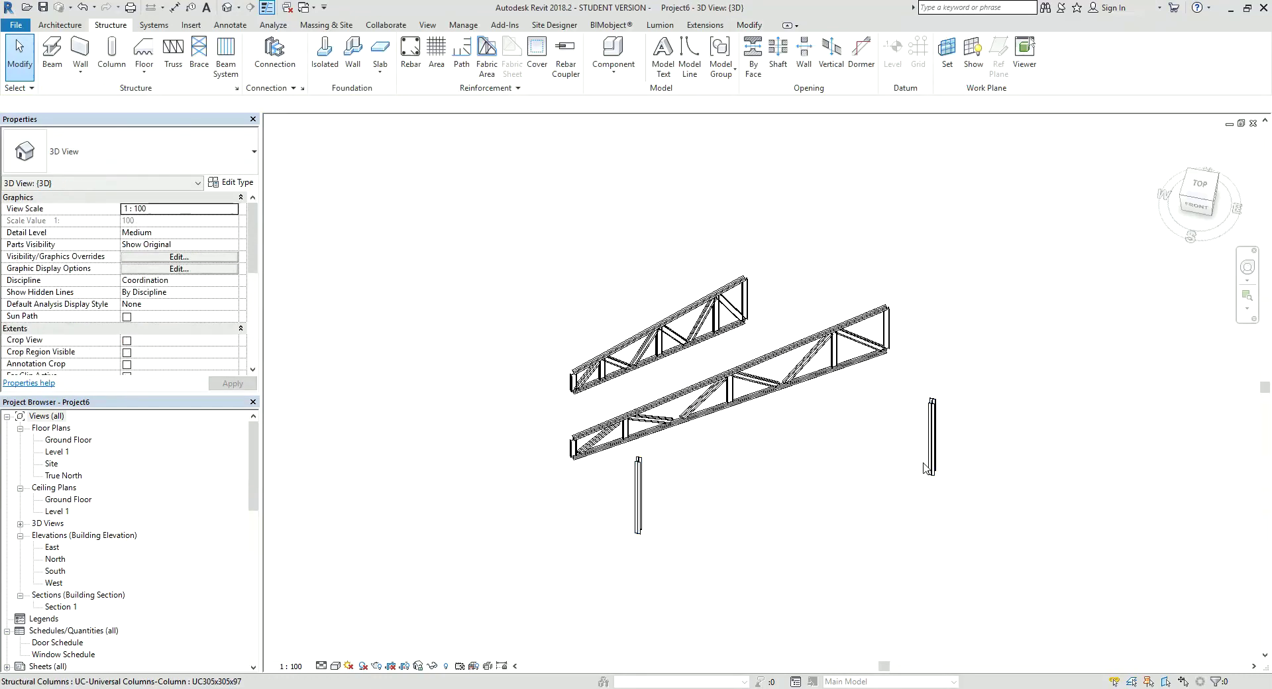
mouse_move(908, 420)
shift+middle_down()
mouse_move(979, 388)
mouse_move(790, 303)
shift+middle_up()
key(t)
key(r)
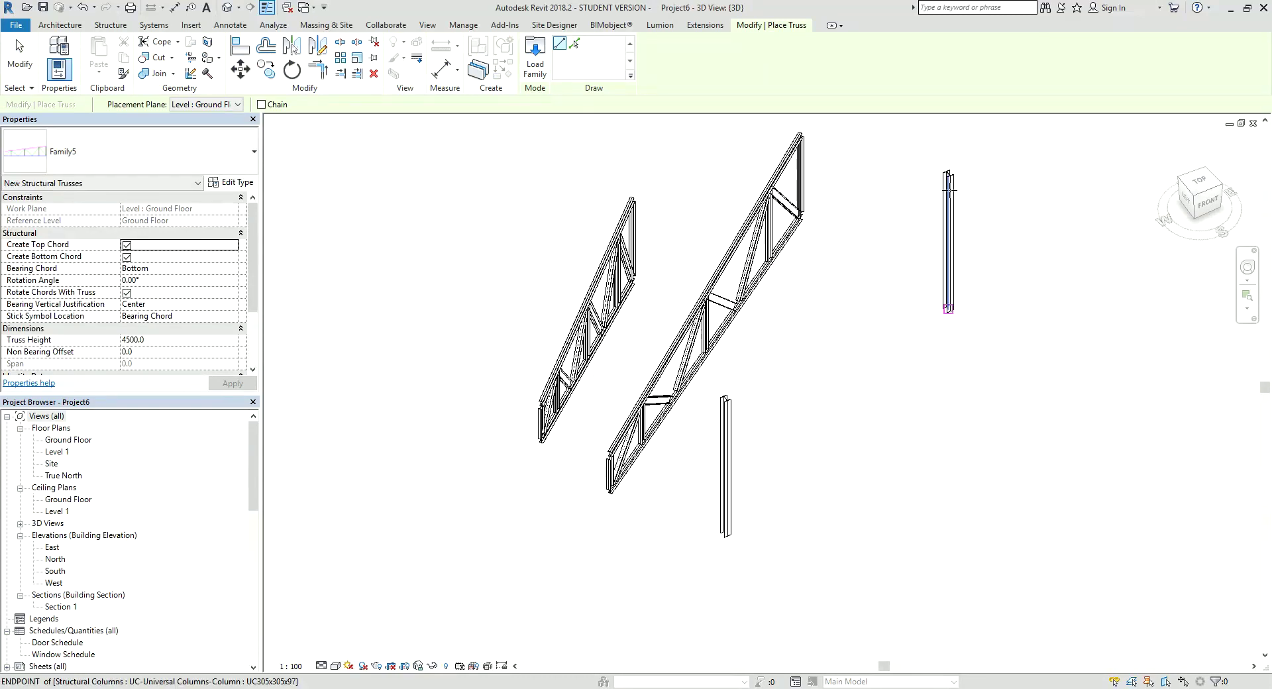
Place one sloped truss spanning from one column top to the other.
click(948, 174)
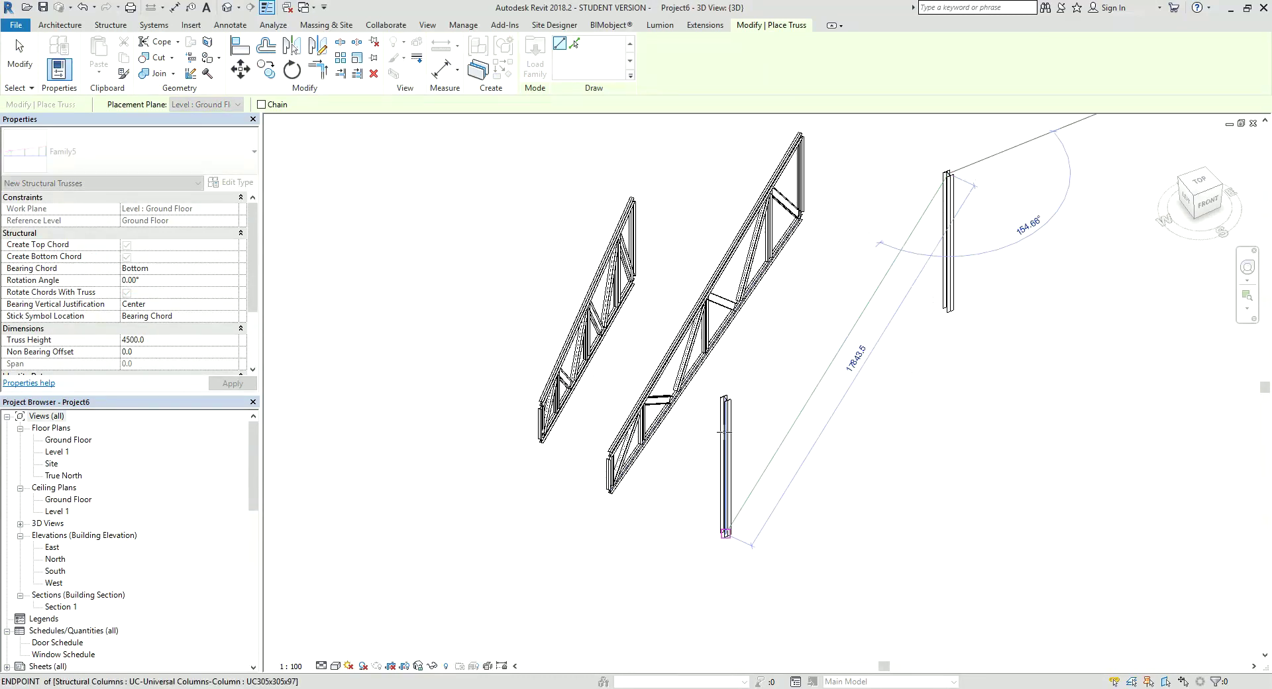
click(854, 420)
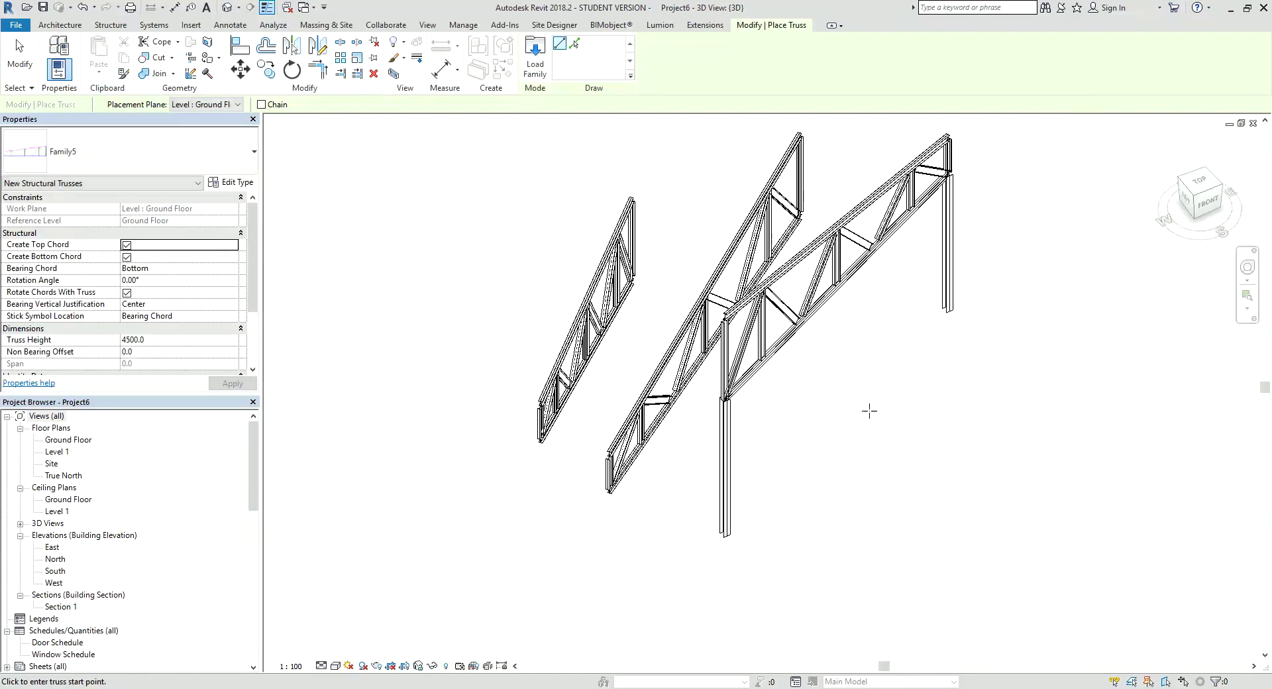
key(Escape)
key(Escape)
shift+middle_drag(883, 398, 894, 465)
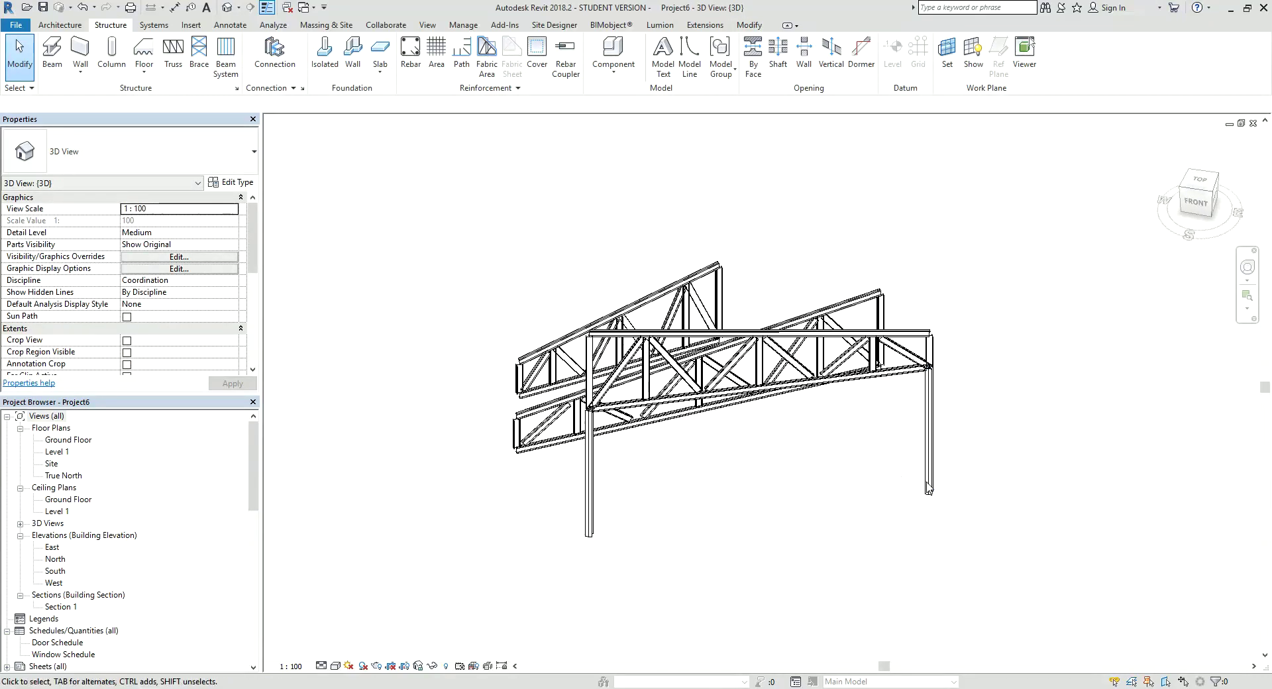
Delete the middle and leftmost loose trusses and zoom to fit the remaining frame.
click(931, 474)
drag(935, 474, 1013, 446)
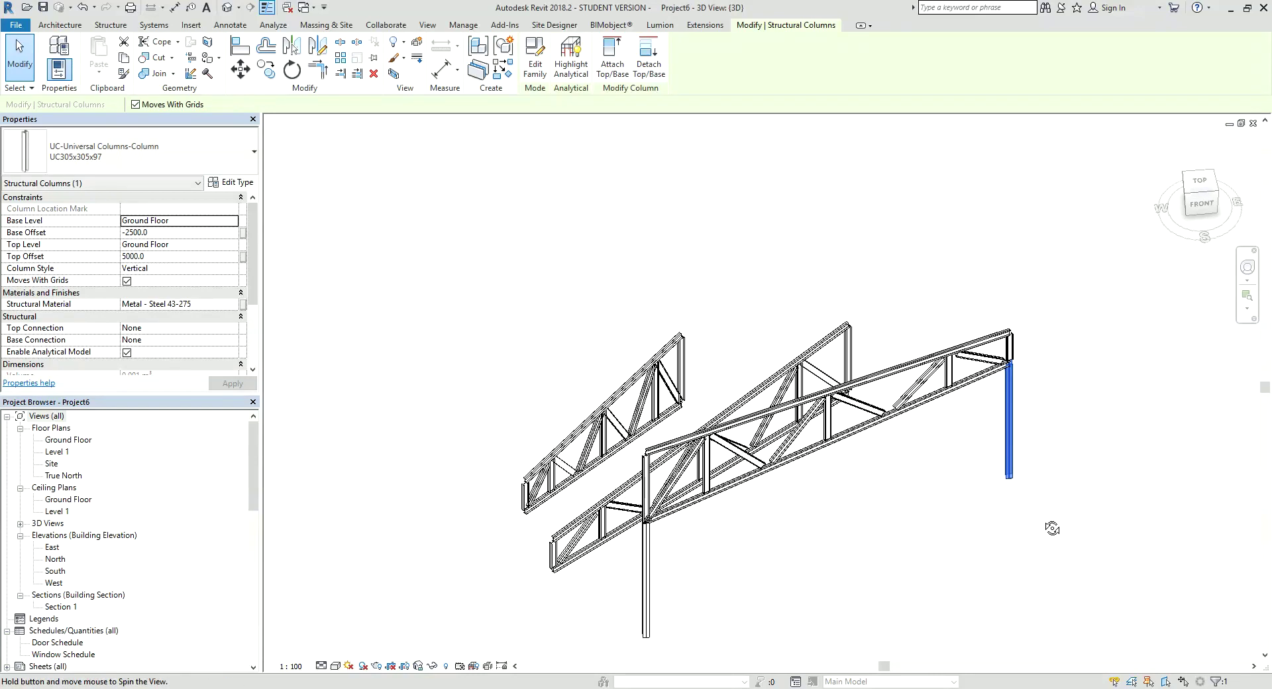
shift+middle_drag(1018, 477, 1051, 528)
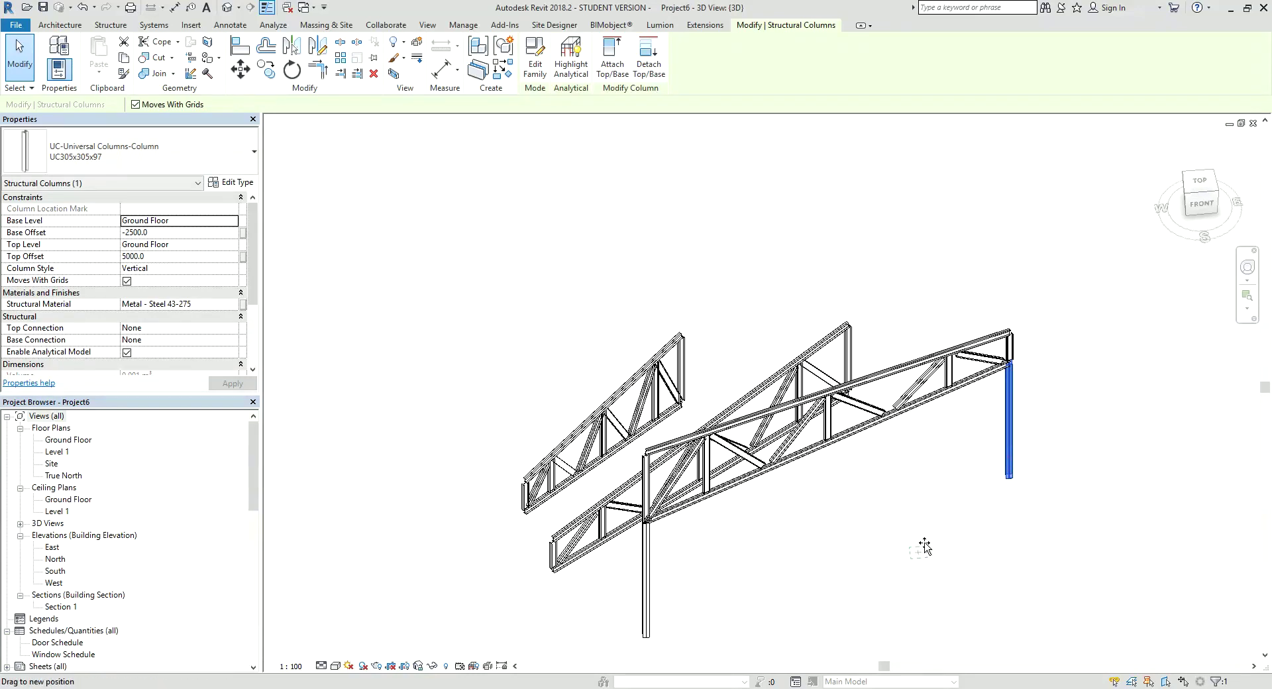
mouse_move(924, 547)
shift+middle_down()
mouse_move(760, 414)
mouse_move(693, 275)
mouse_move(867, 341)
shift+middle_up()
scroll(760, 407, up, 2)
click(761, 396)
click(905, 329)
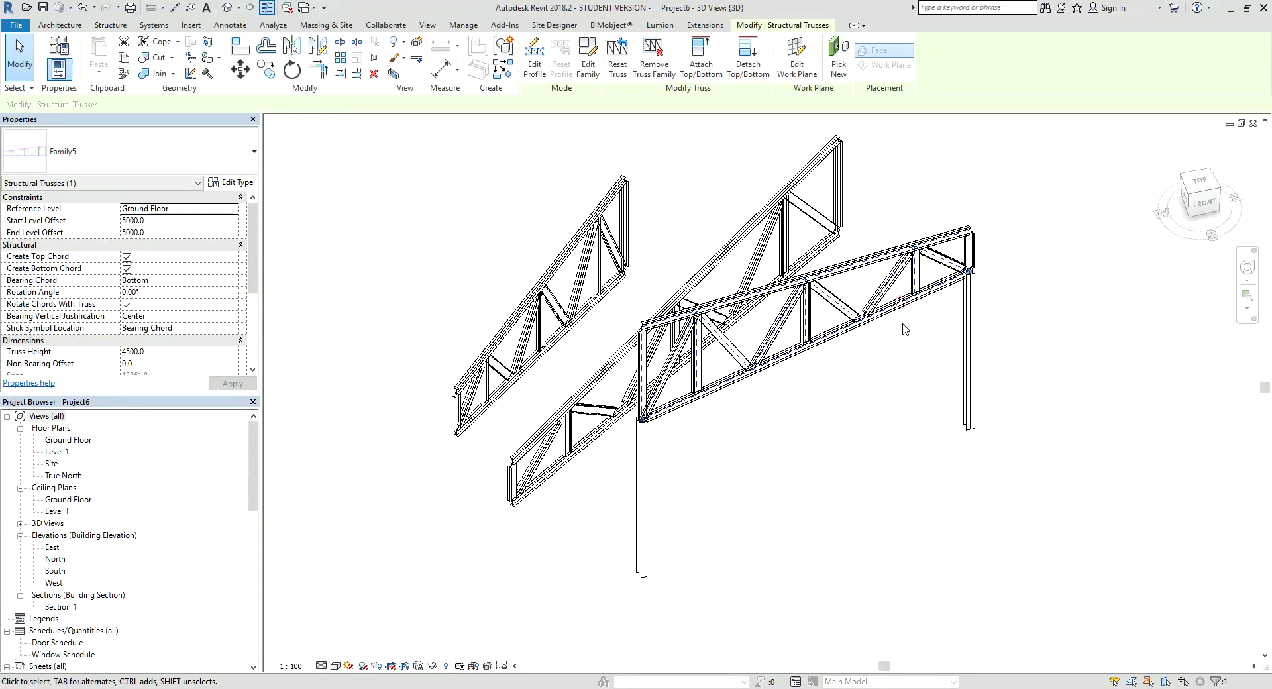
click(905, 329)
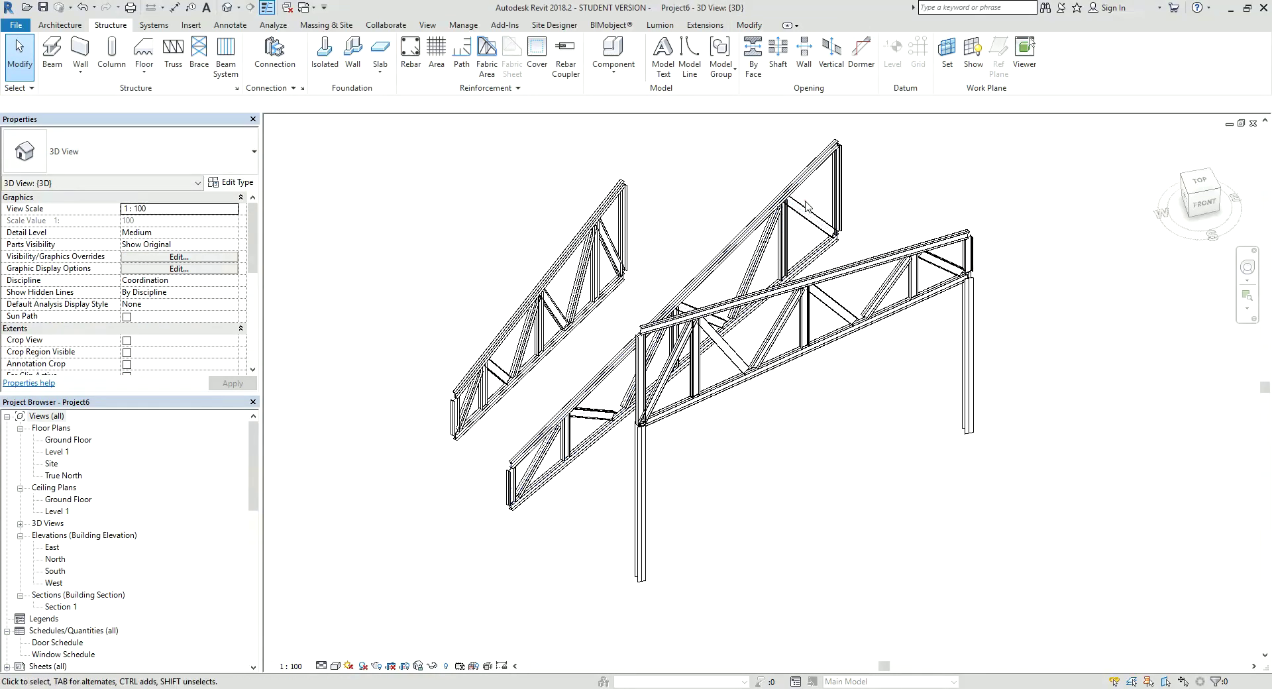
click(764, 255)
key(Delete)
click(597, 240)
key(Delete)
key(z)
key(f)
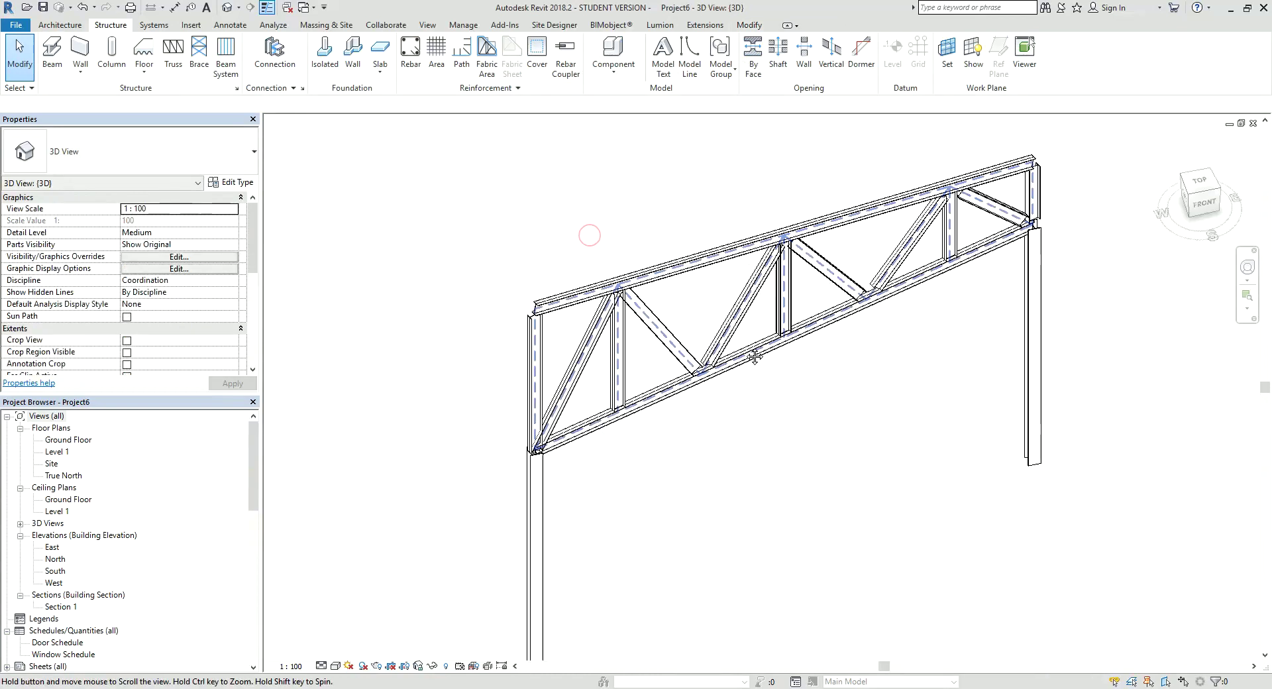
click(63, 28)
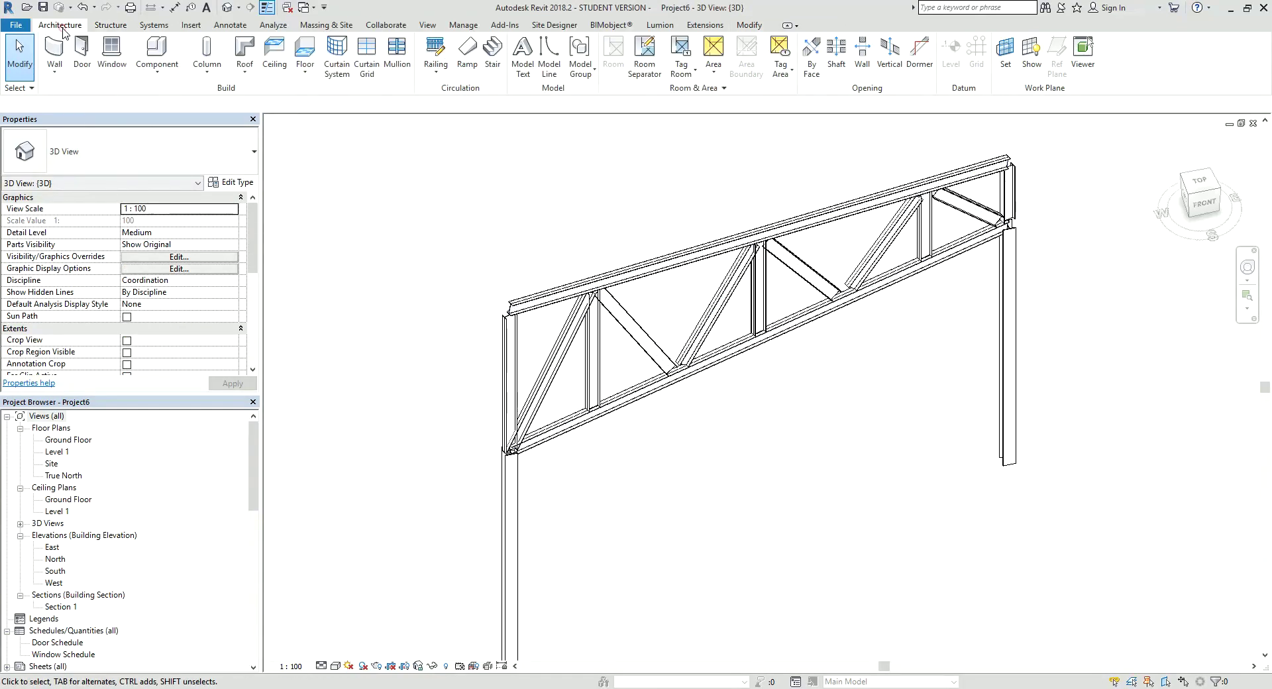
Start a beam and browse the library to Structural Framing > Steel > Australian Standard.
click(111, 24)
click(52, 56)
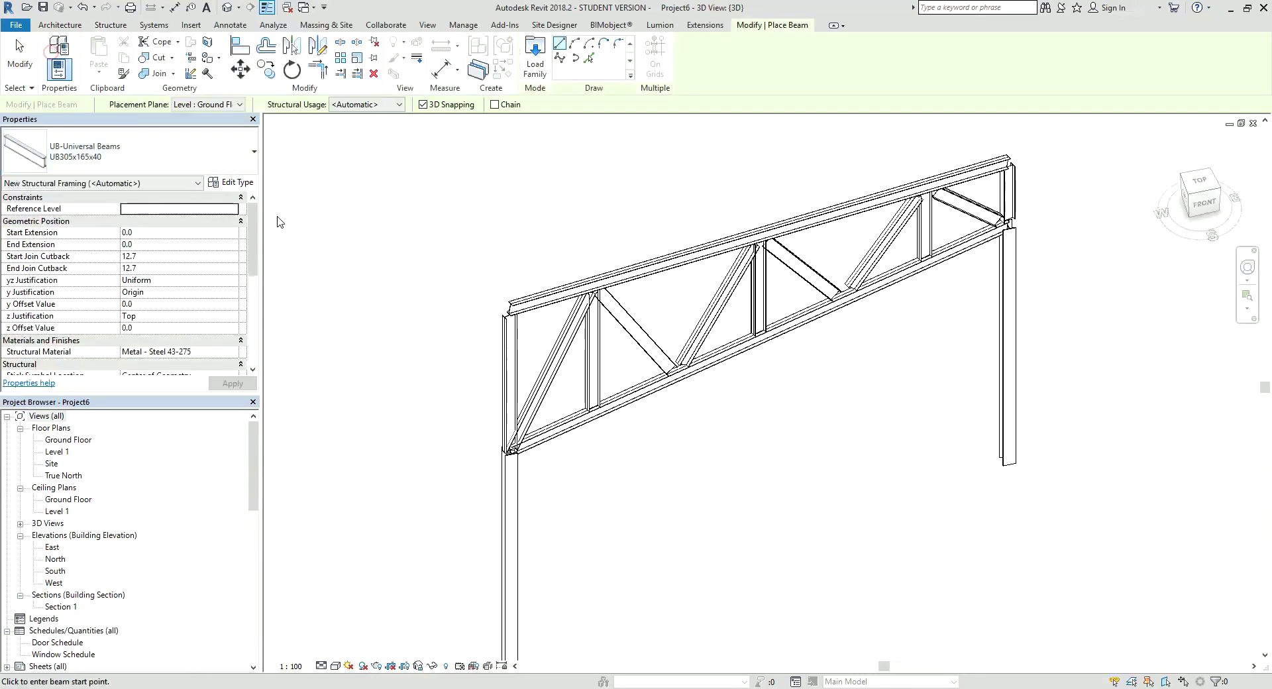
click(541, 73)
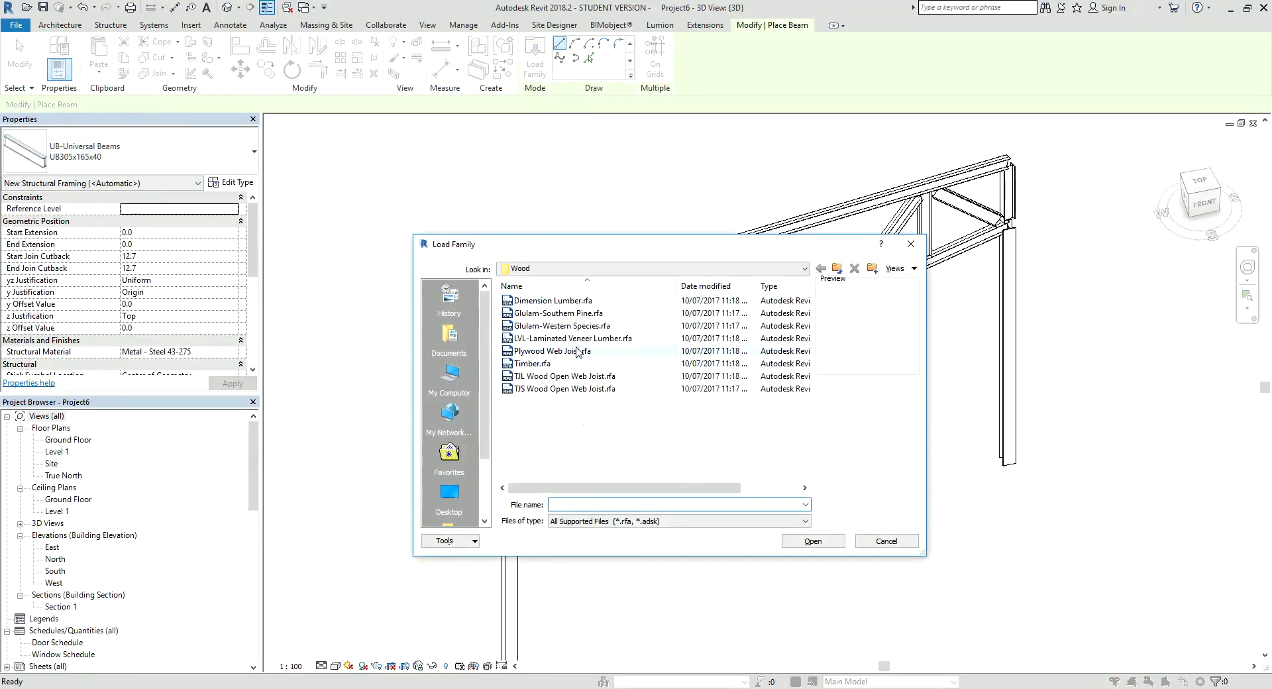
click(840, 269)
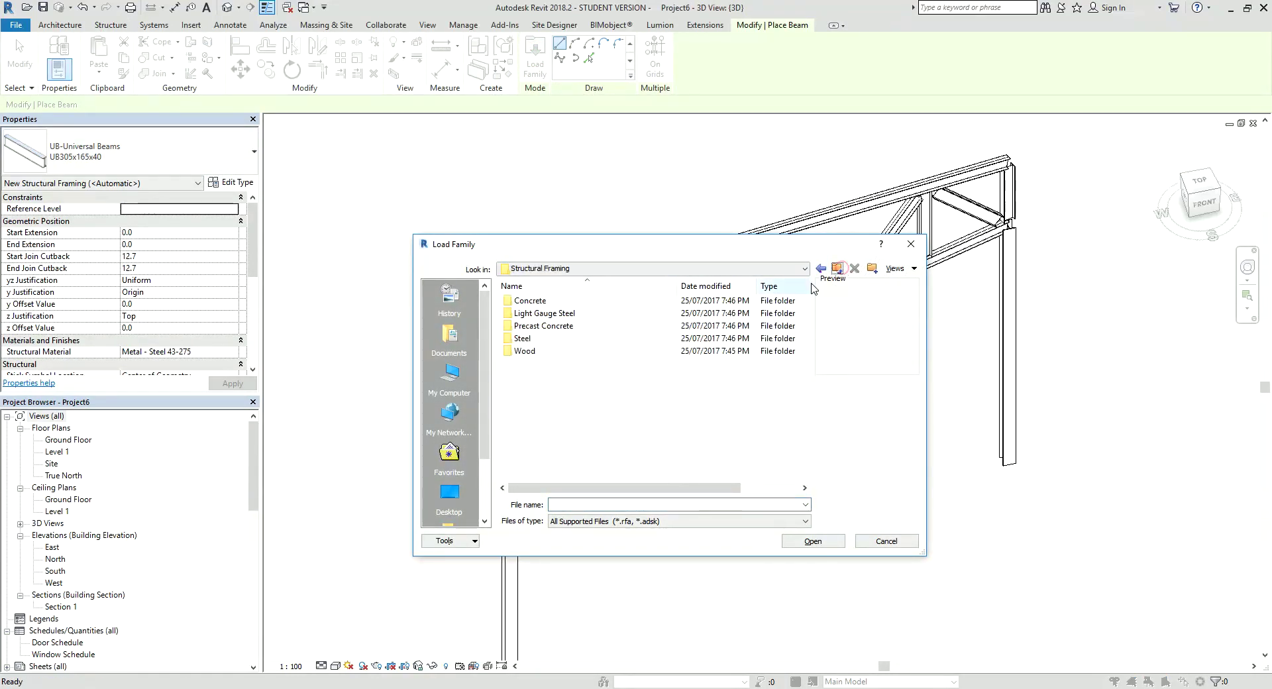
double_click(536, 341)
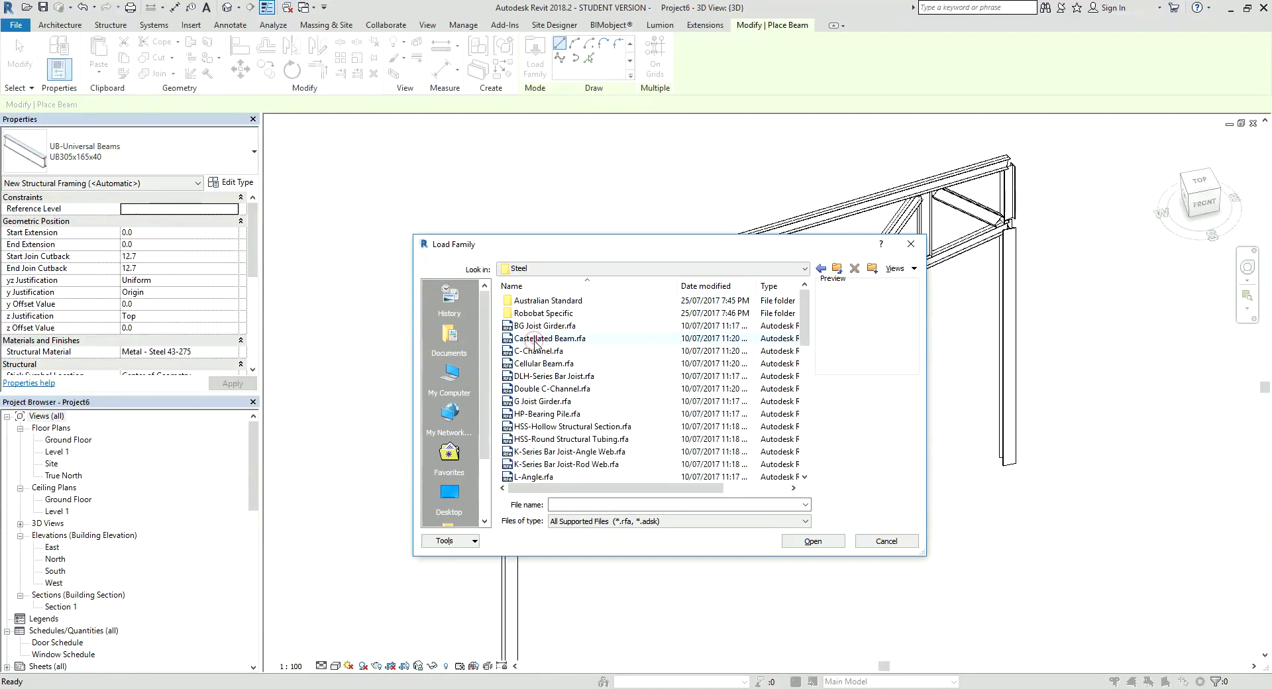
click(820, 269)
click(836, 268)
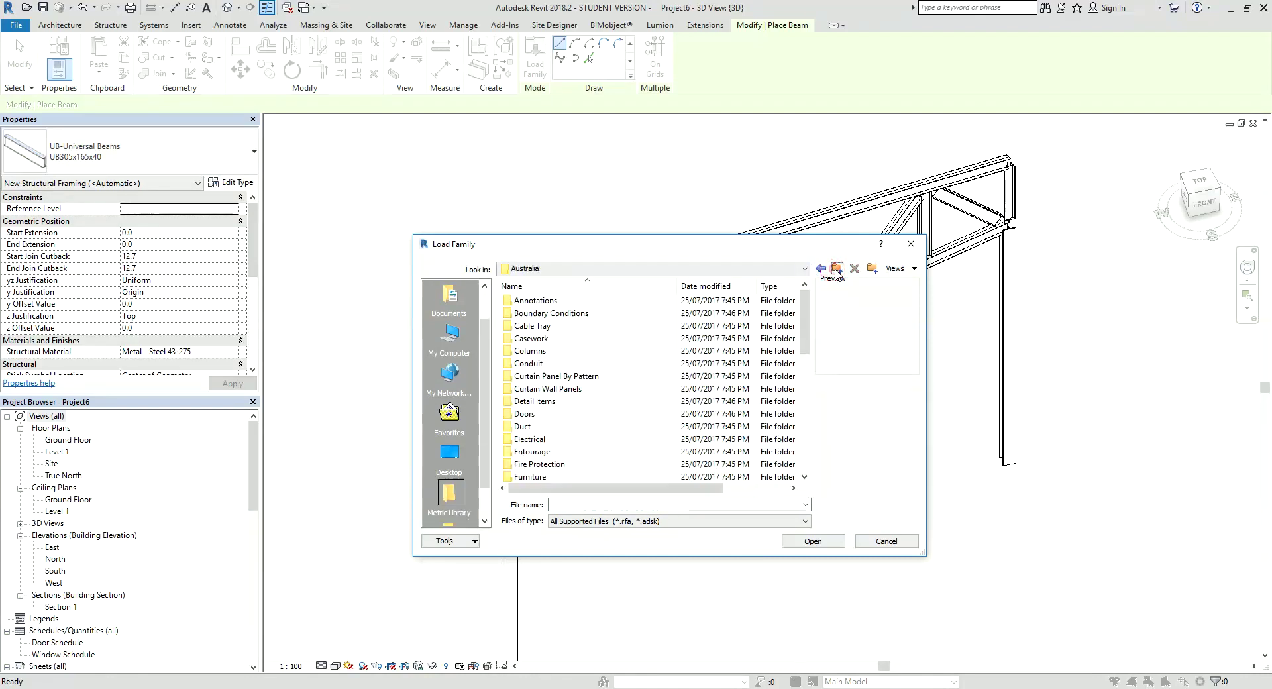
drag(804, 305, 814, 457)
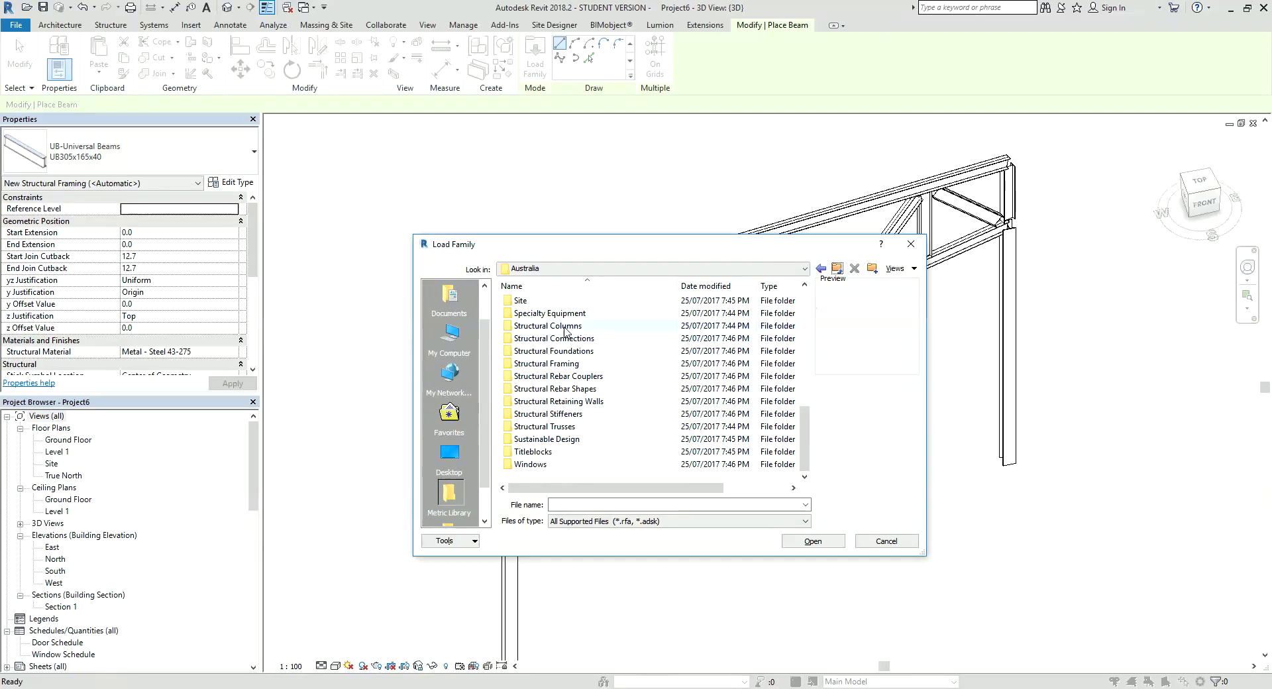
double_click(554, 364)
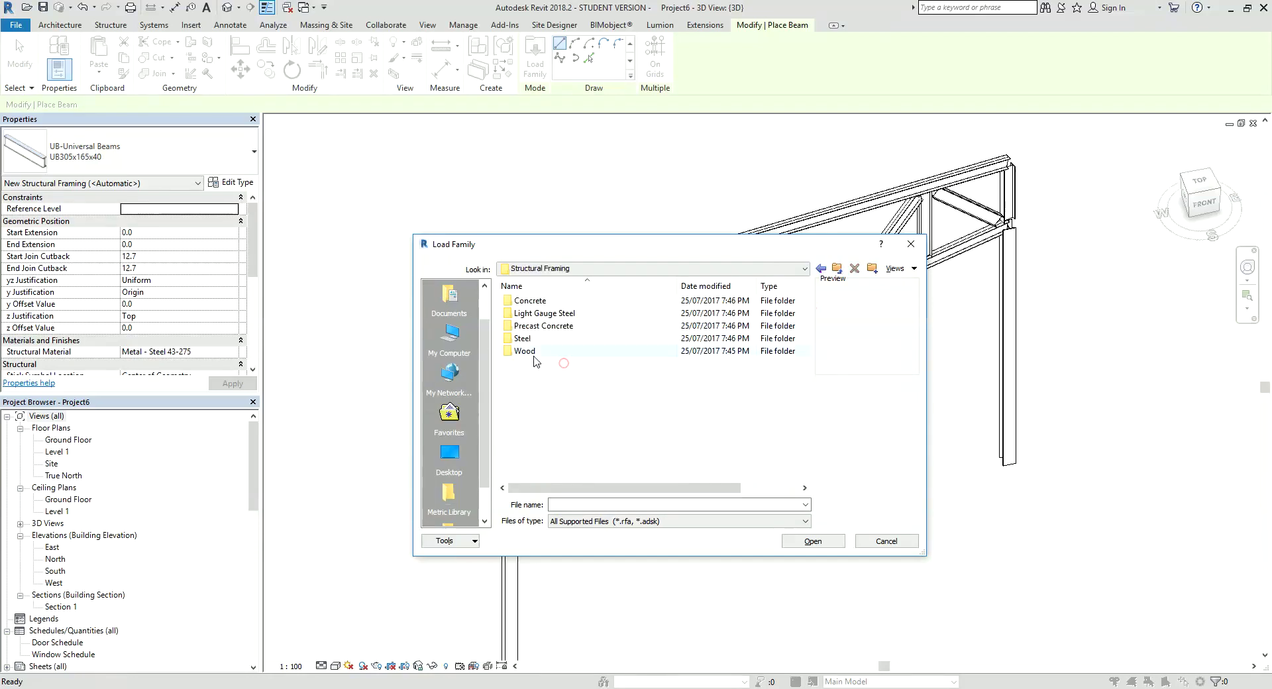
double_click(524, 339)
double_click(540, 300)
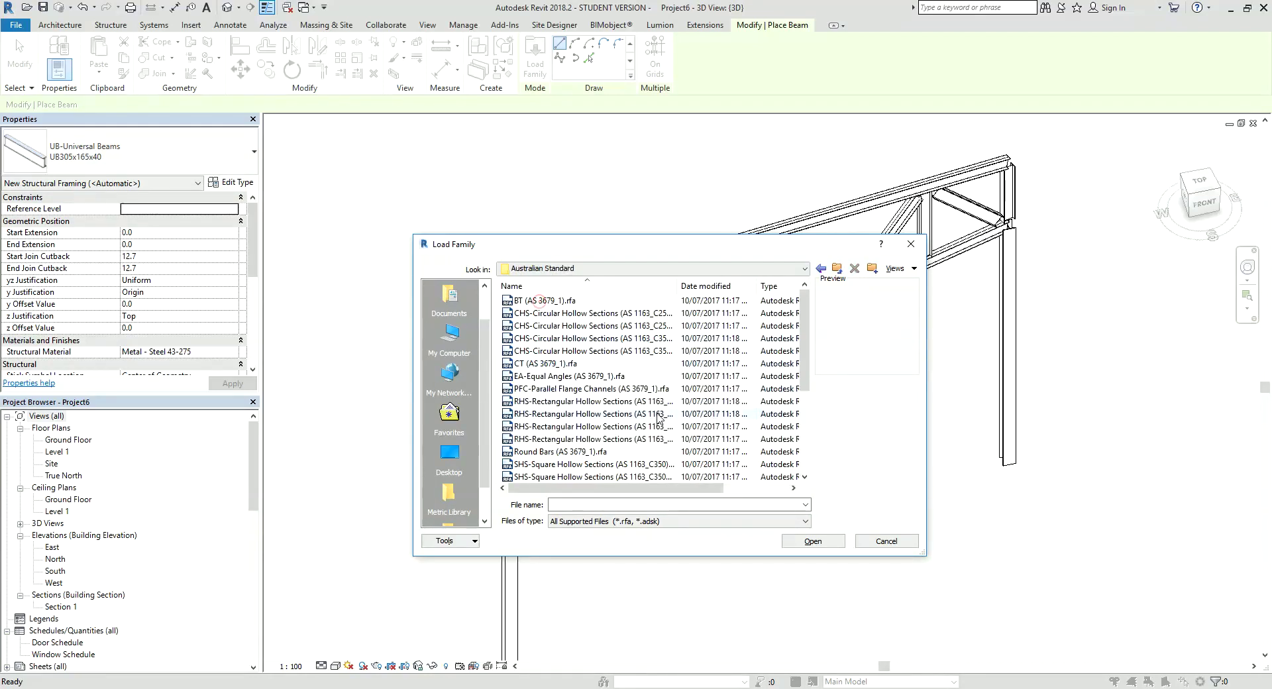
Load the SHS-Square Hollow Sections family with the 100x100x5.0SHS type.
scroll(618, 380, down, 4)
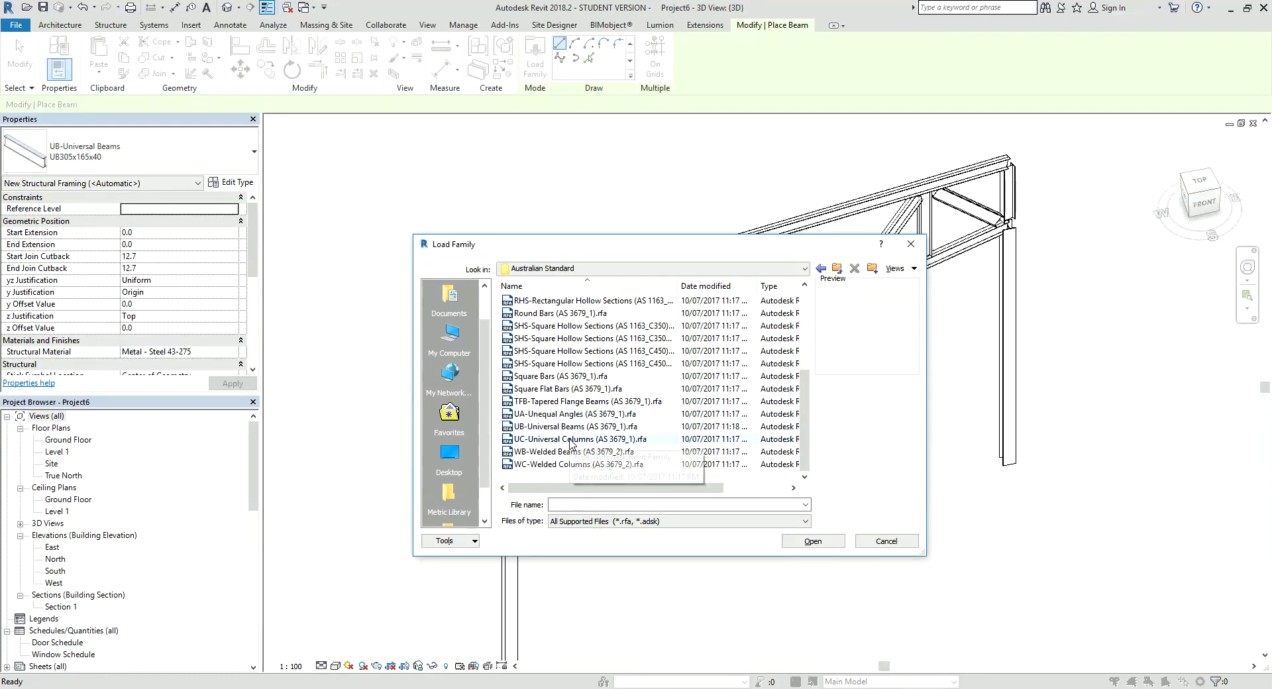
scroll(571, 442, up, 3)
scroll(573, 443, down, 2)
scroll(575, 443, down, 1)
scroll(575, 442, up, 1)
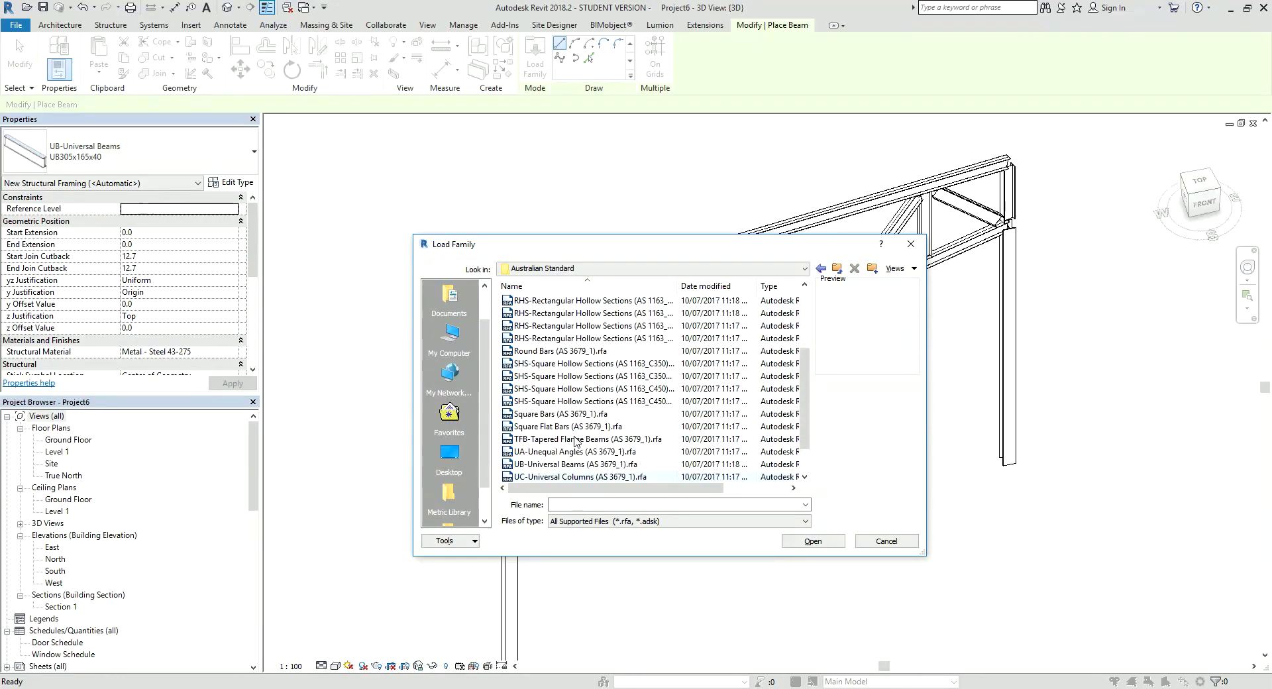
double_click(580, 402)
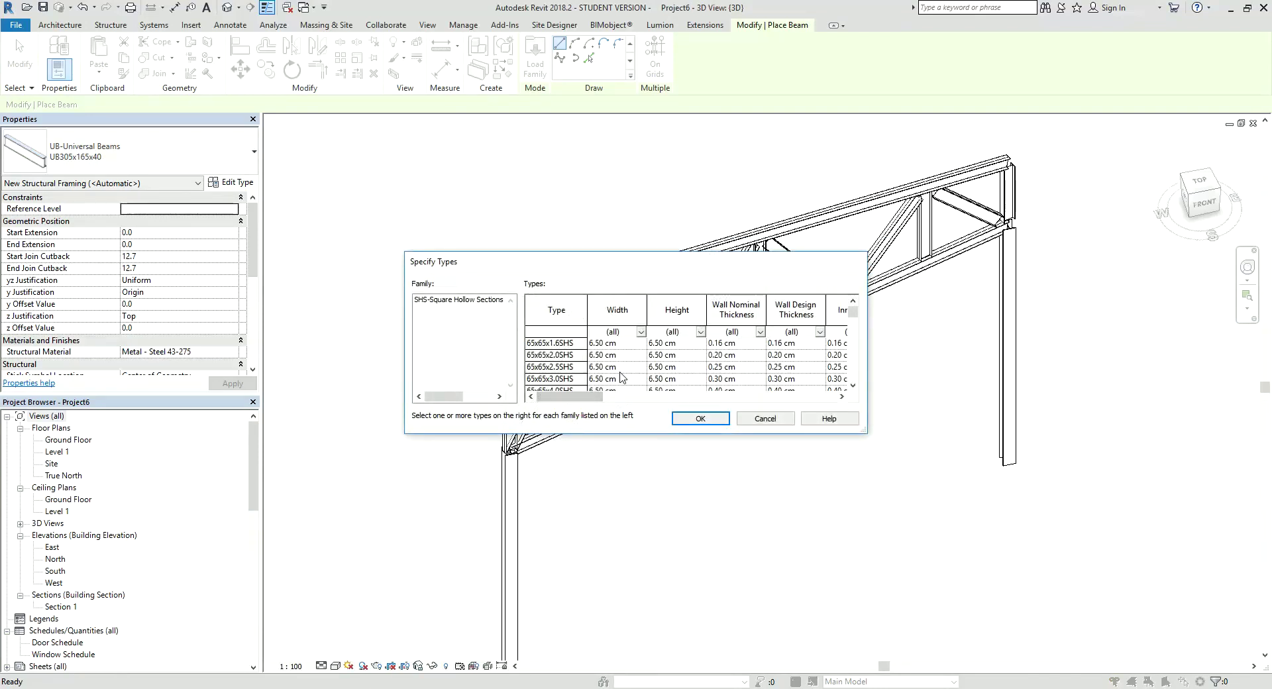
scroll(583, 376, down, 3)
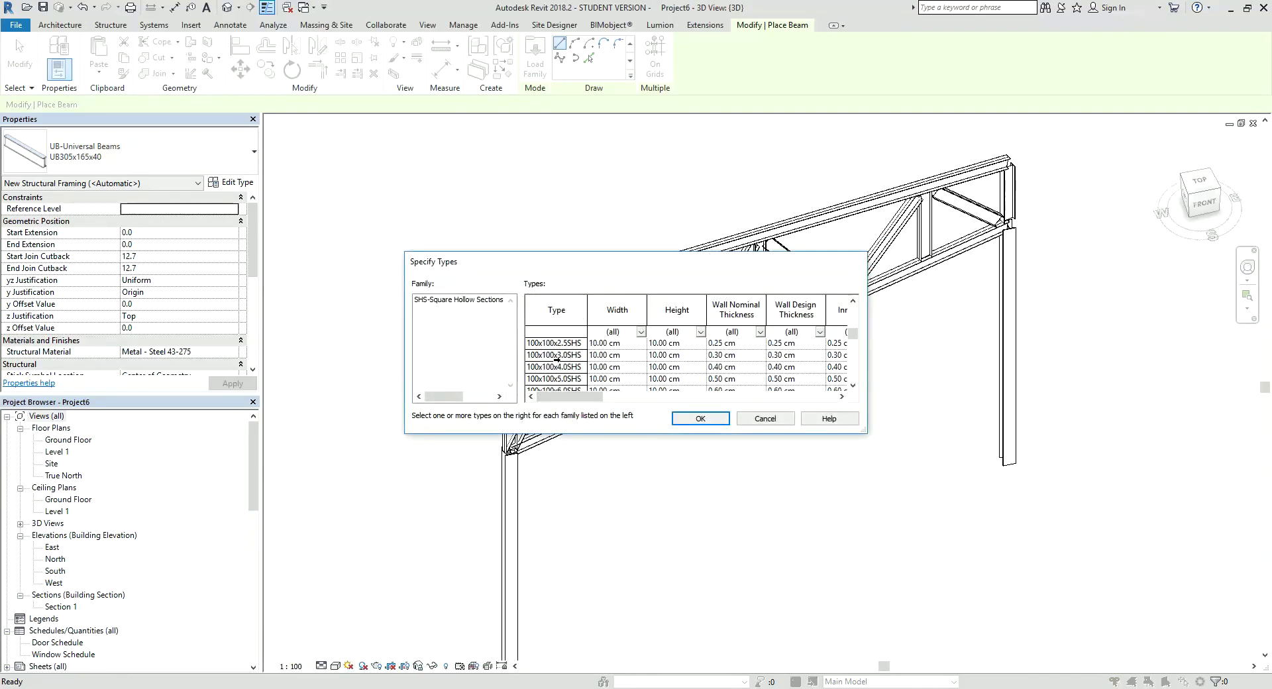
click(562, 379)
click(689, 418)
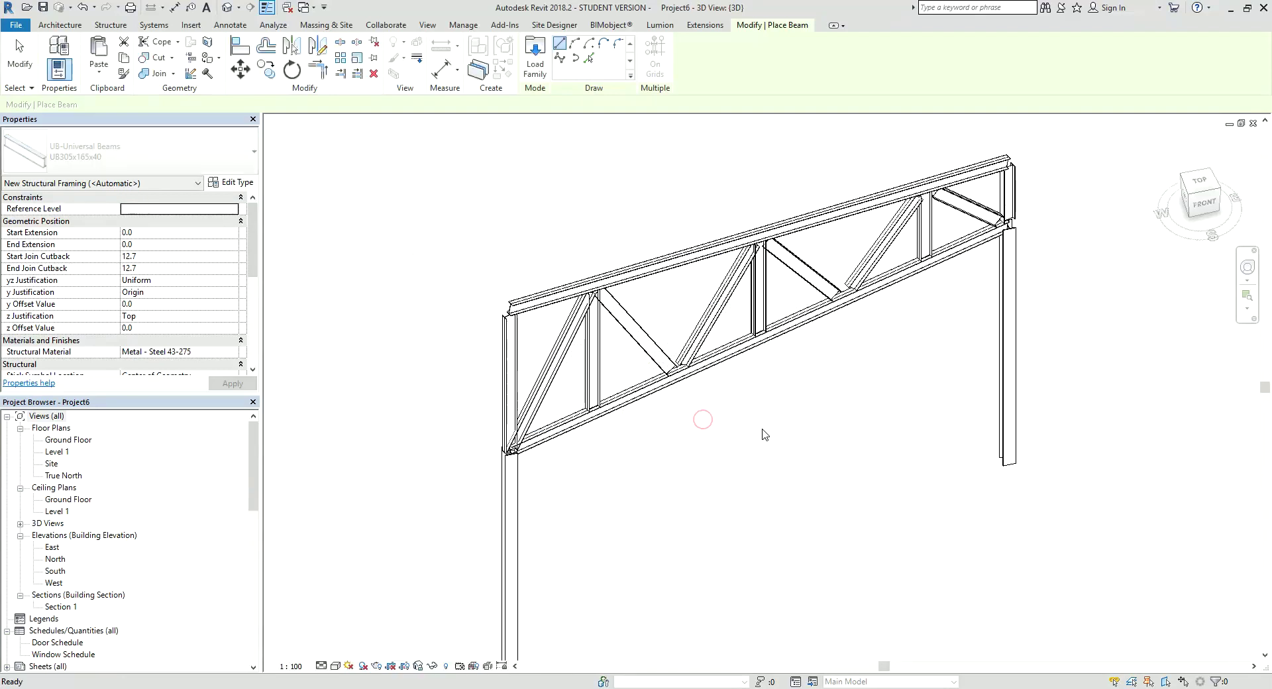
Set the truss type's top chords to the SHS 100x100x5.0SHS framing type.
key(Escape)
key(Escape)
click(779, 324)
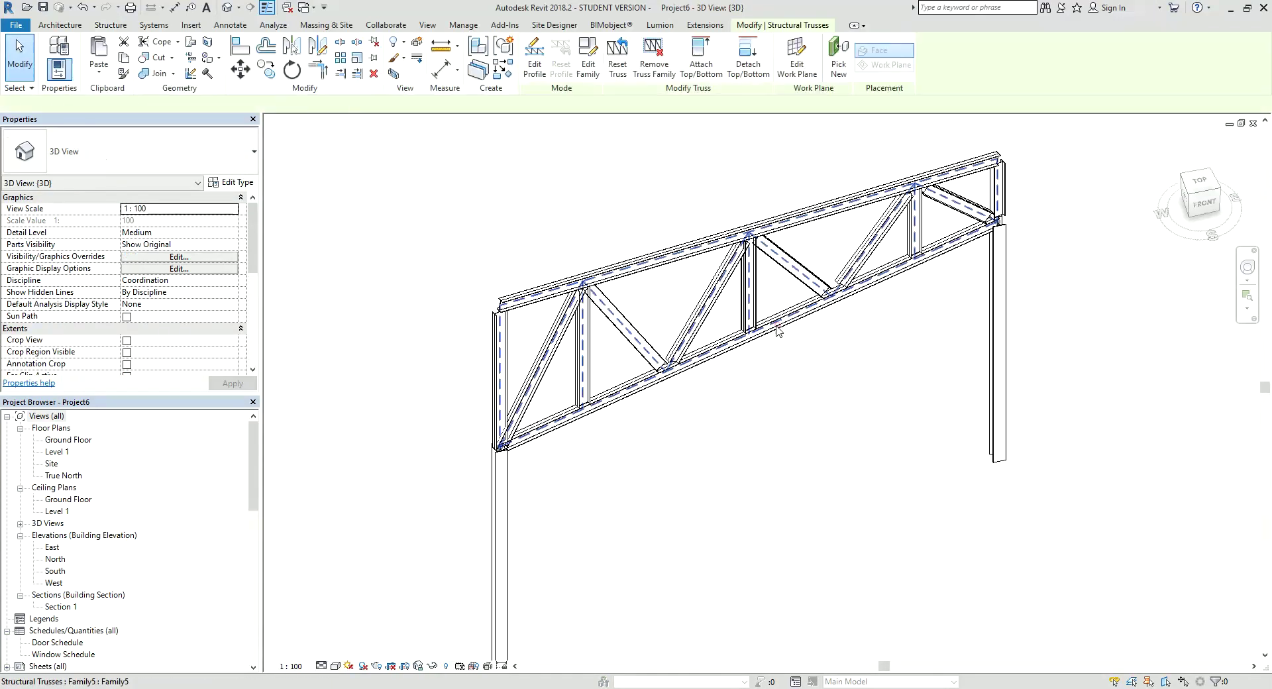
click(243, 184)
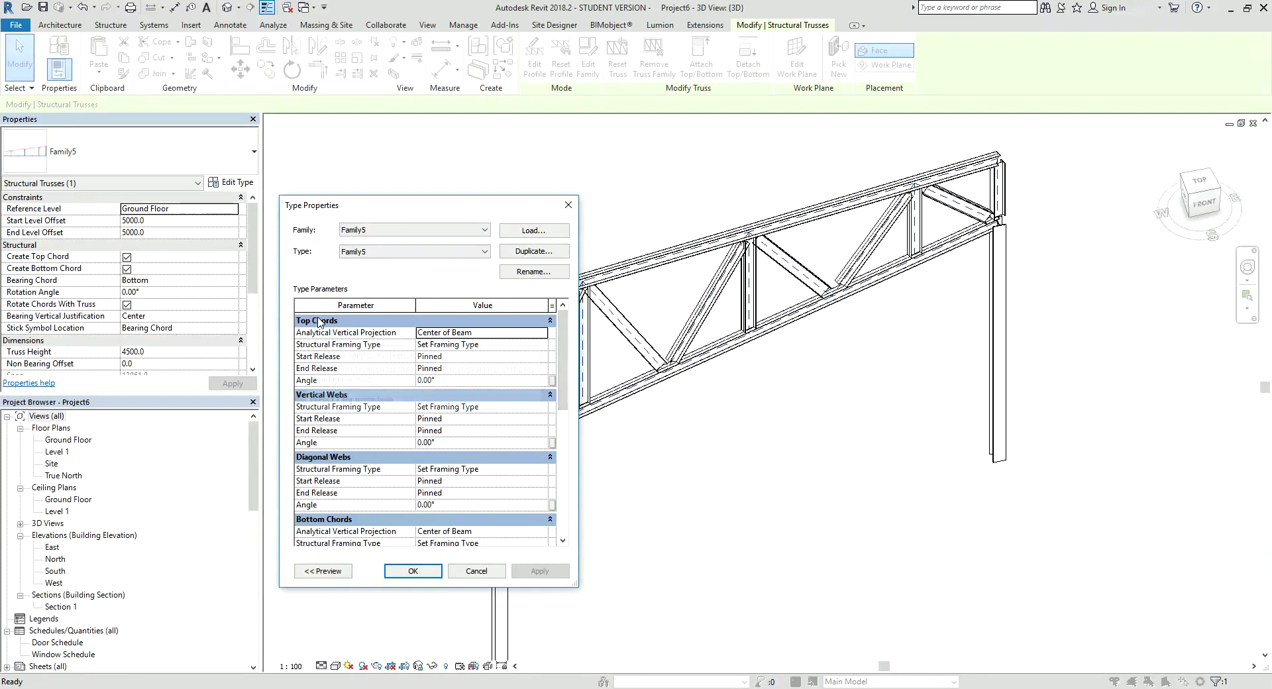
click(543, 347)
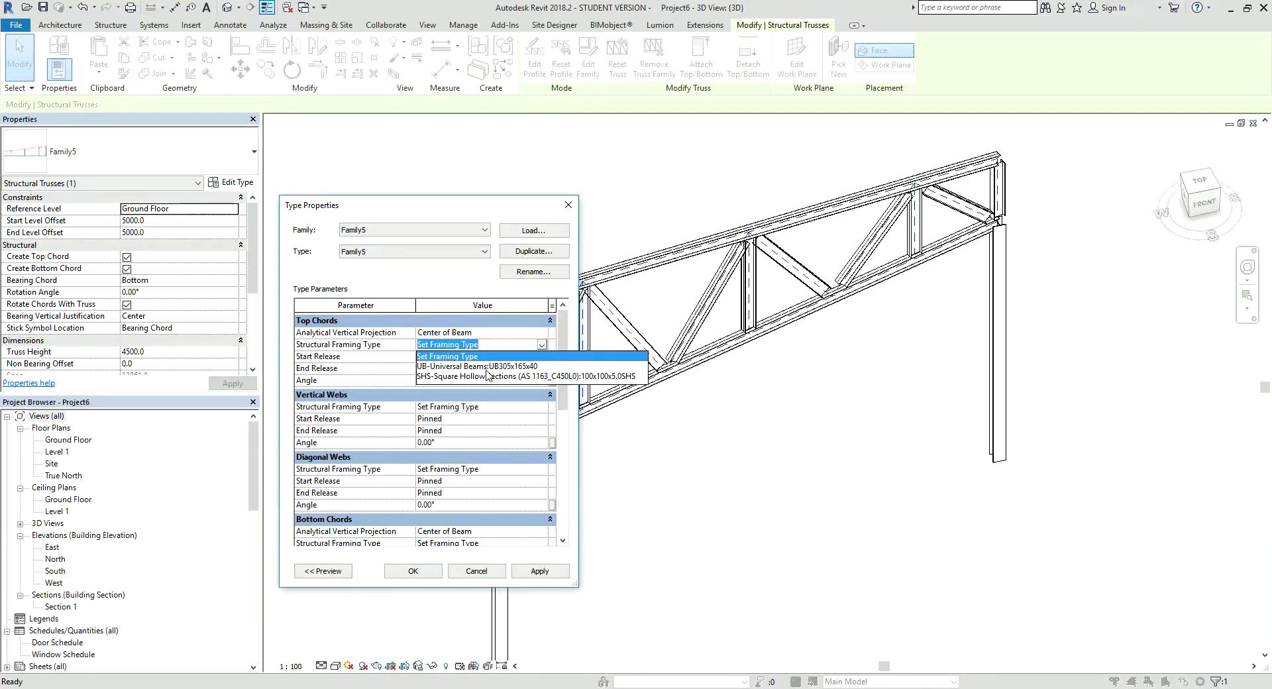
click(502, 377)
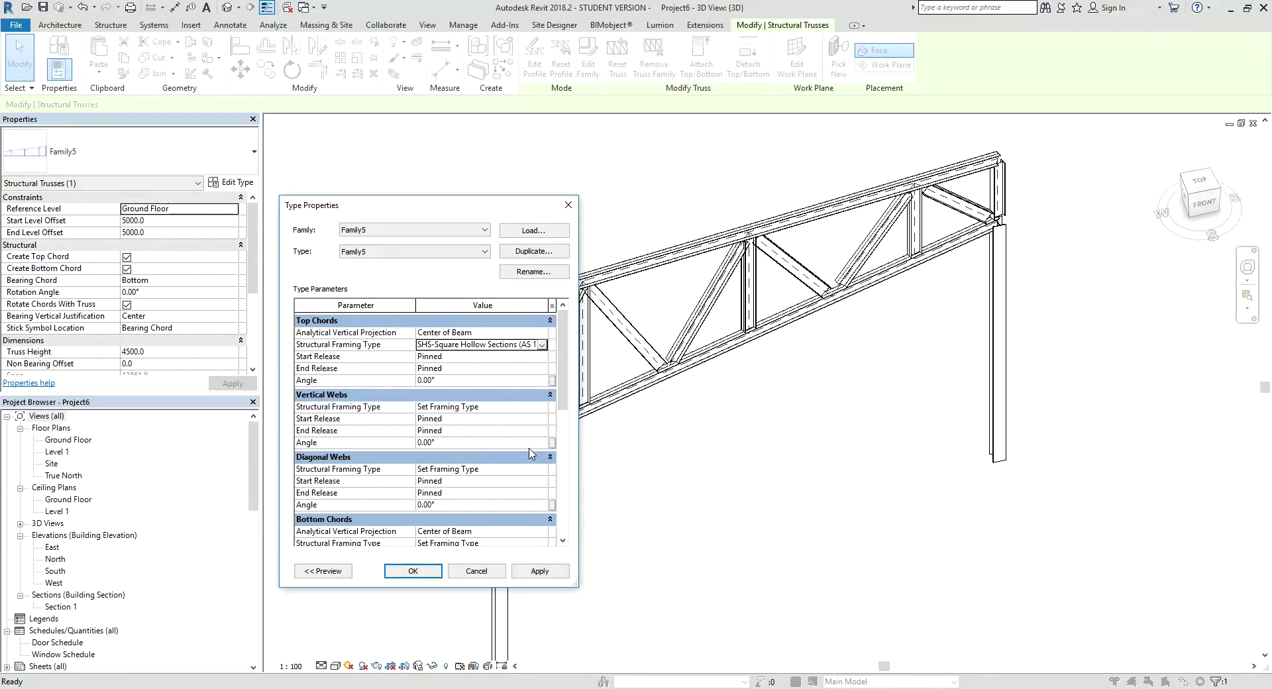
scroll(560, 432, down, 5)
scroll(550, 424, up, 3)
scroll(545, 414, up, 2)
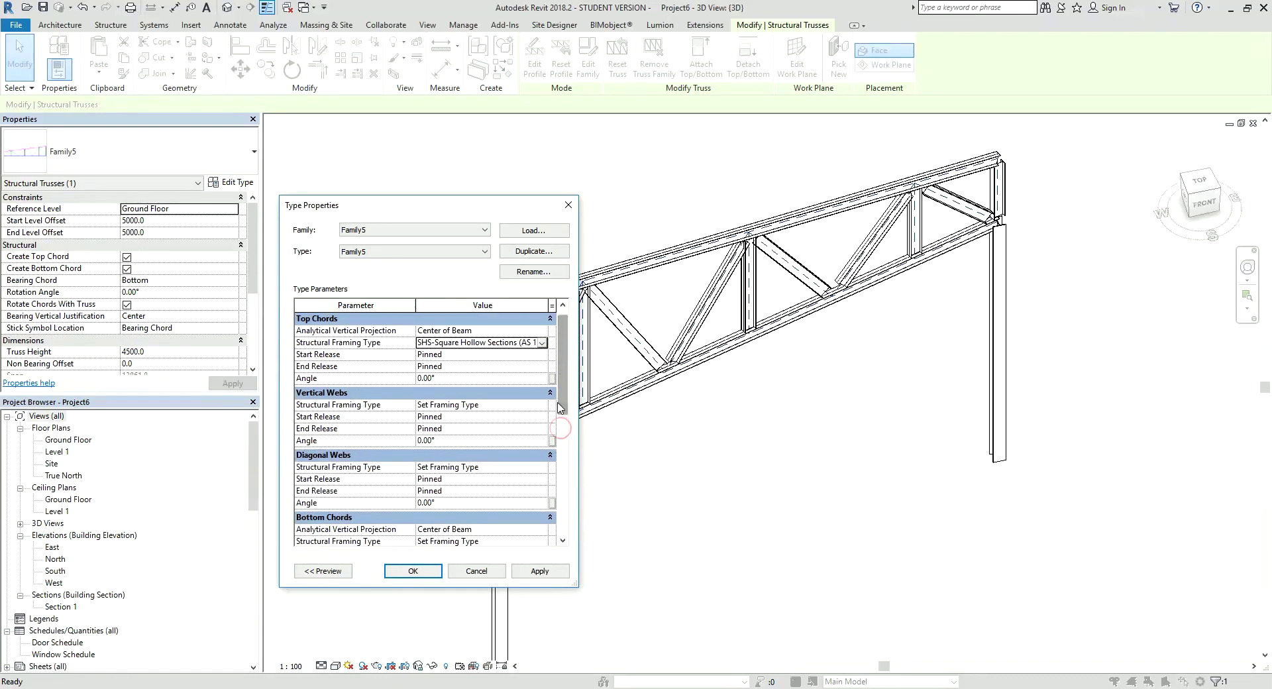
Make the vertical webs, diagonal webs and bottom chords SHS 100x100x5.0SHS too and confirm.
click(542, 408)
click(473, 435)
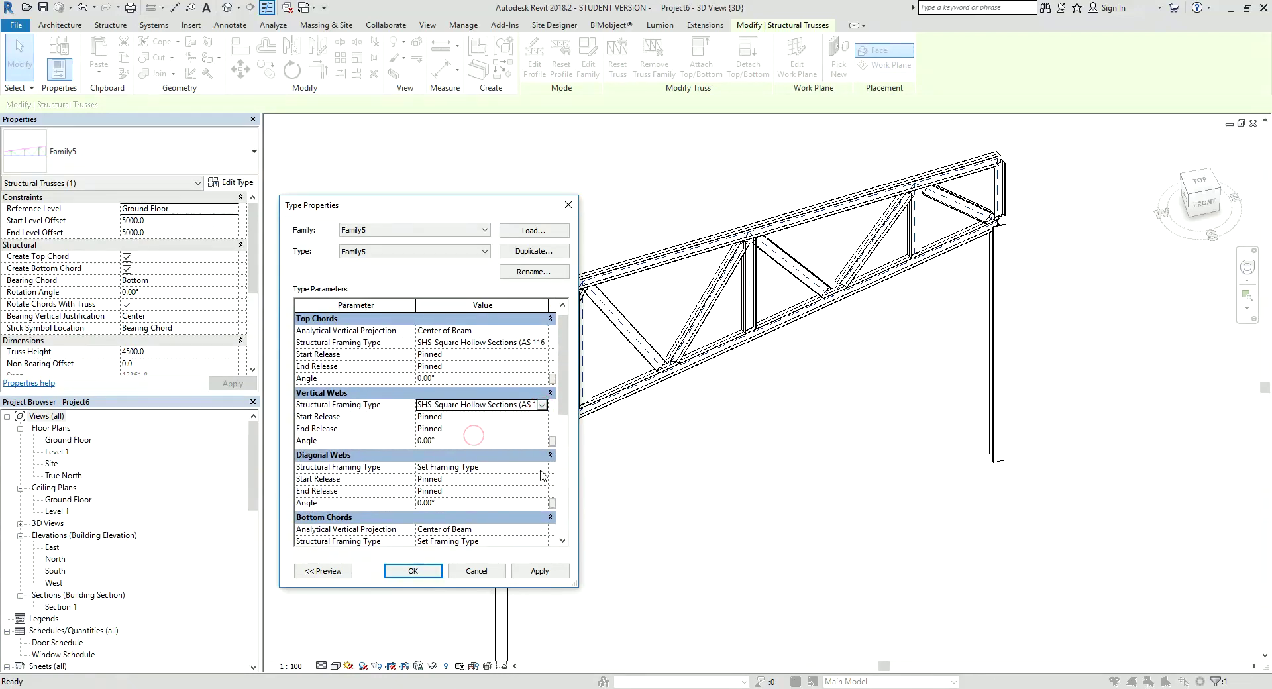
click(541, 468)
click(510, 500)
click(563, 441)
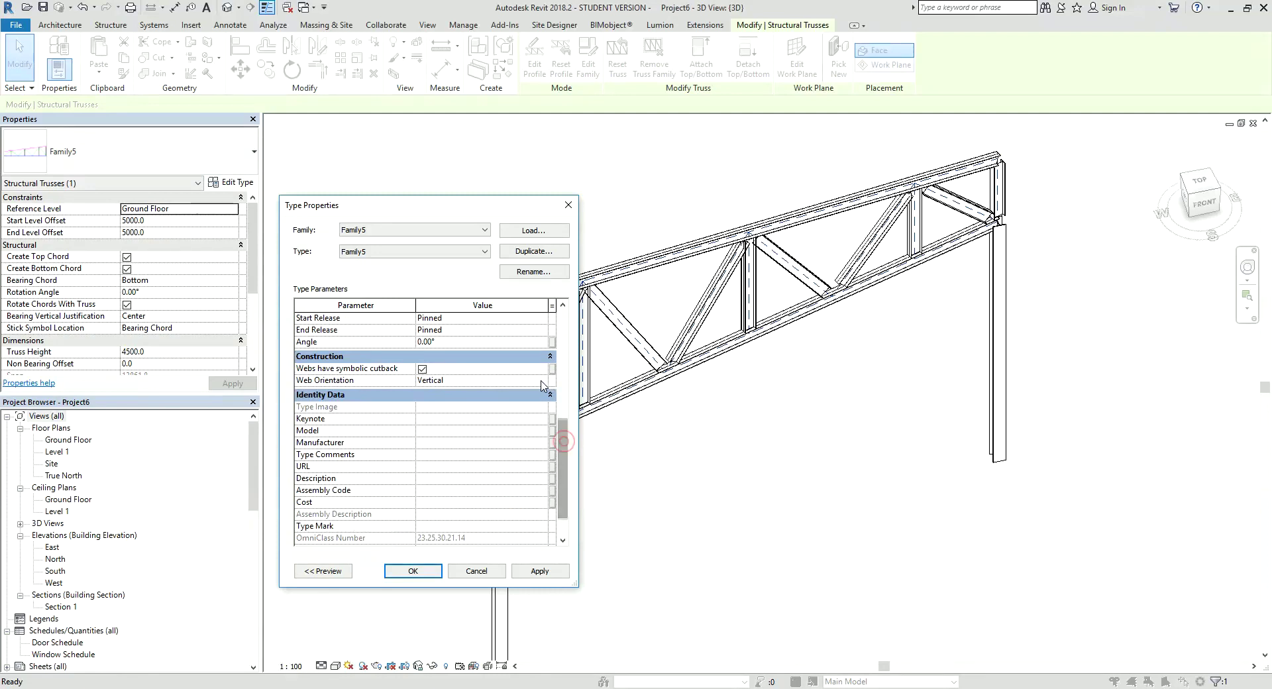
scroll(563, 374, up, 5)
click(542, 505)
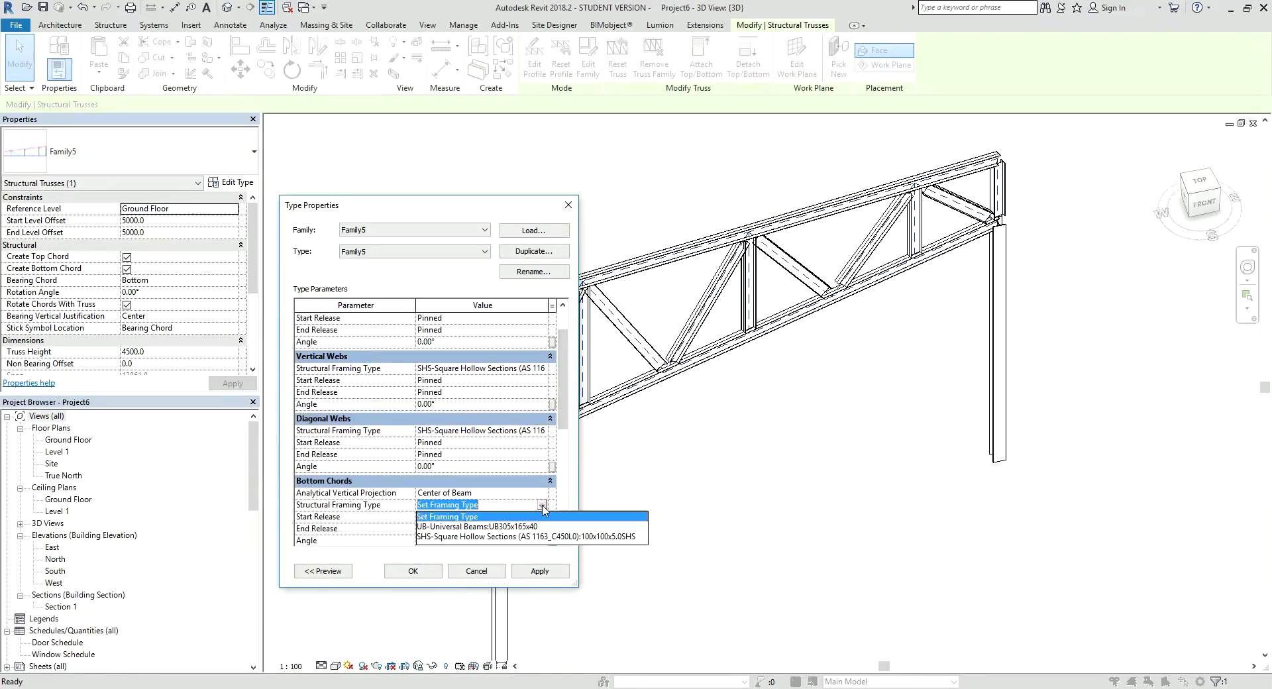
click(462, 537)
drag(563, 381, 563, 487)
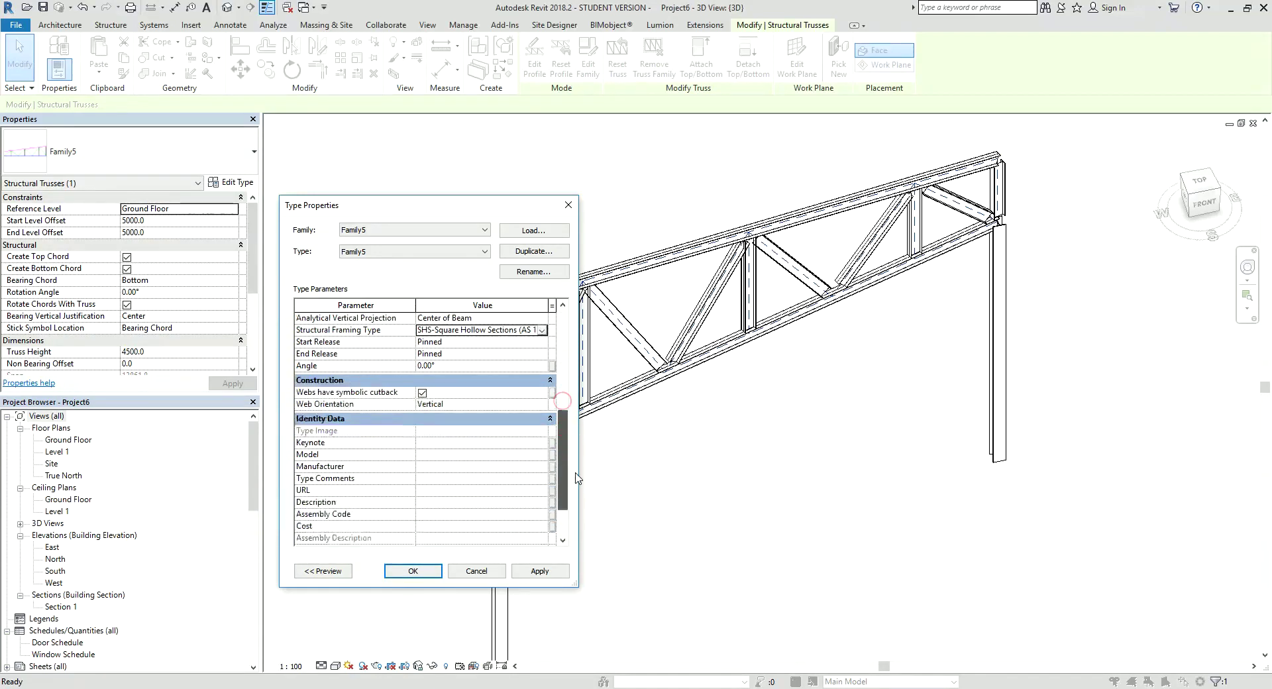
click(438, 574)
click(704, 567)
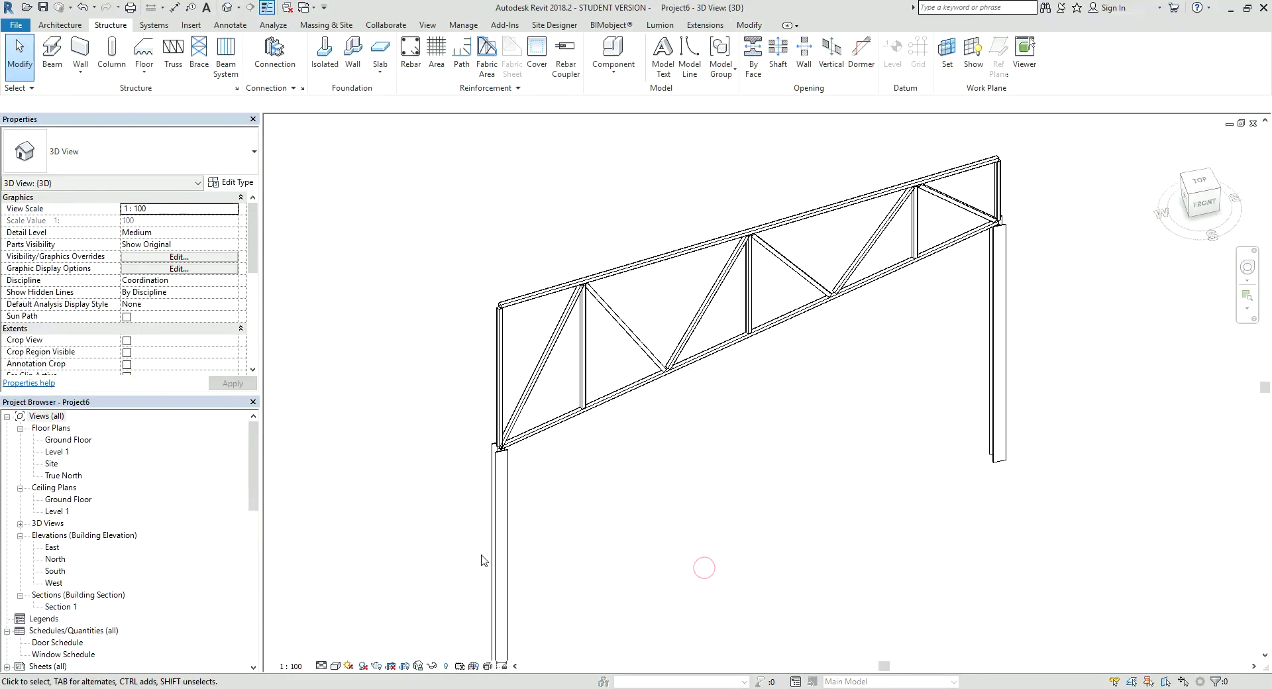
Set the placed truss's Truss Height to 3000 in Properties.
shift+middle_drag(765, 464, 745, 361)
click(747, 362)
click(219, 352)
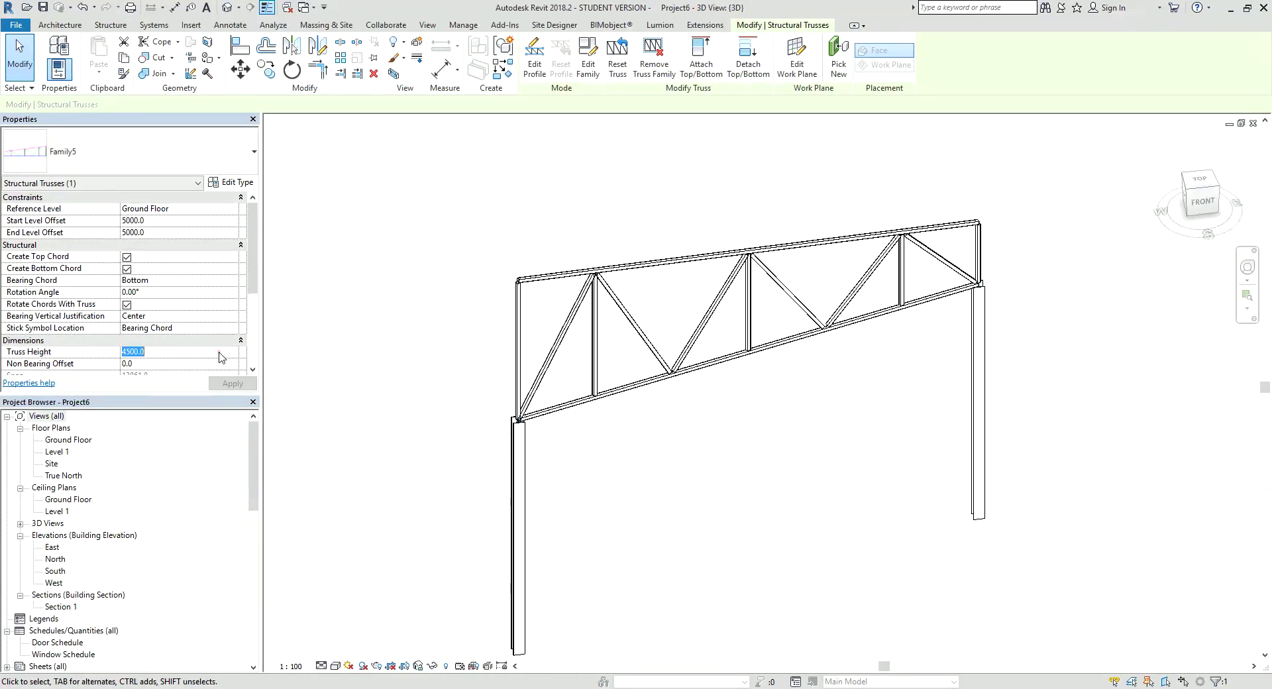
text(0)
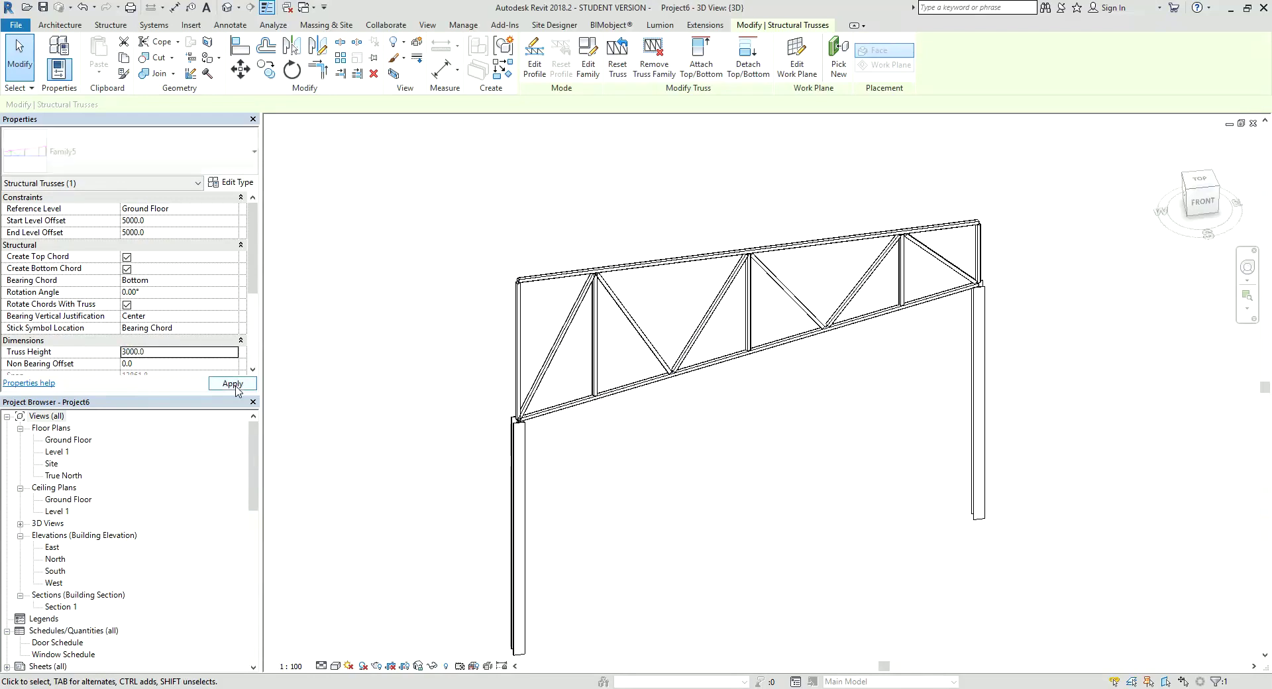
click(232, 384)
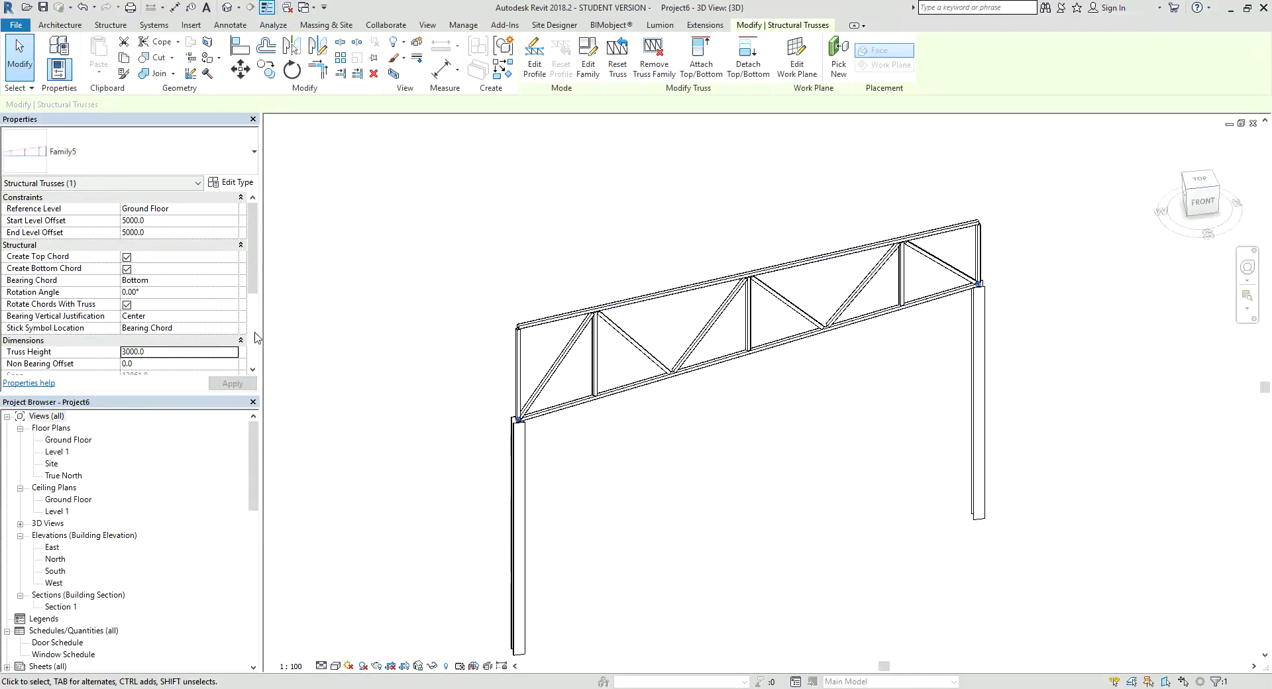
scroll(202, 349, down, 5)
Set Truss Height 2 to 1000, lowering the truss's right end.
click(158, 245)
text(1000)
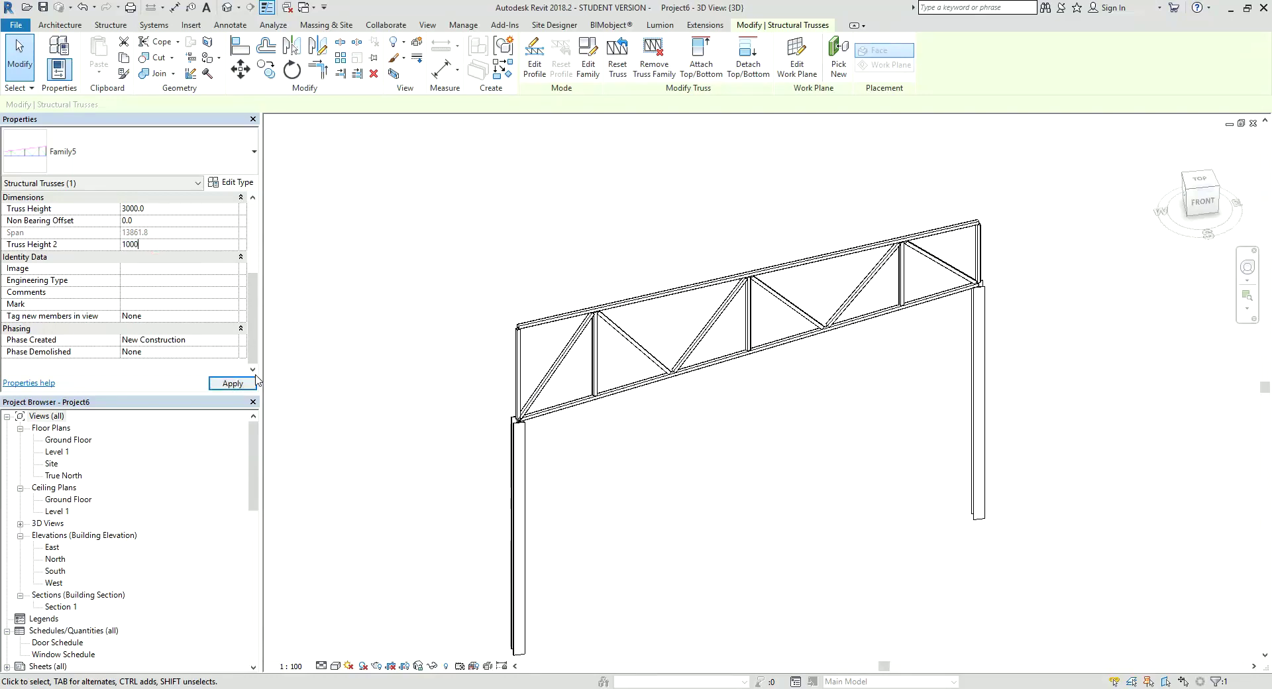
click(248, 384)
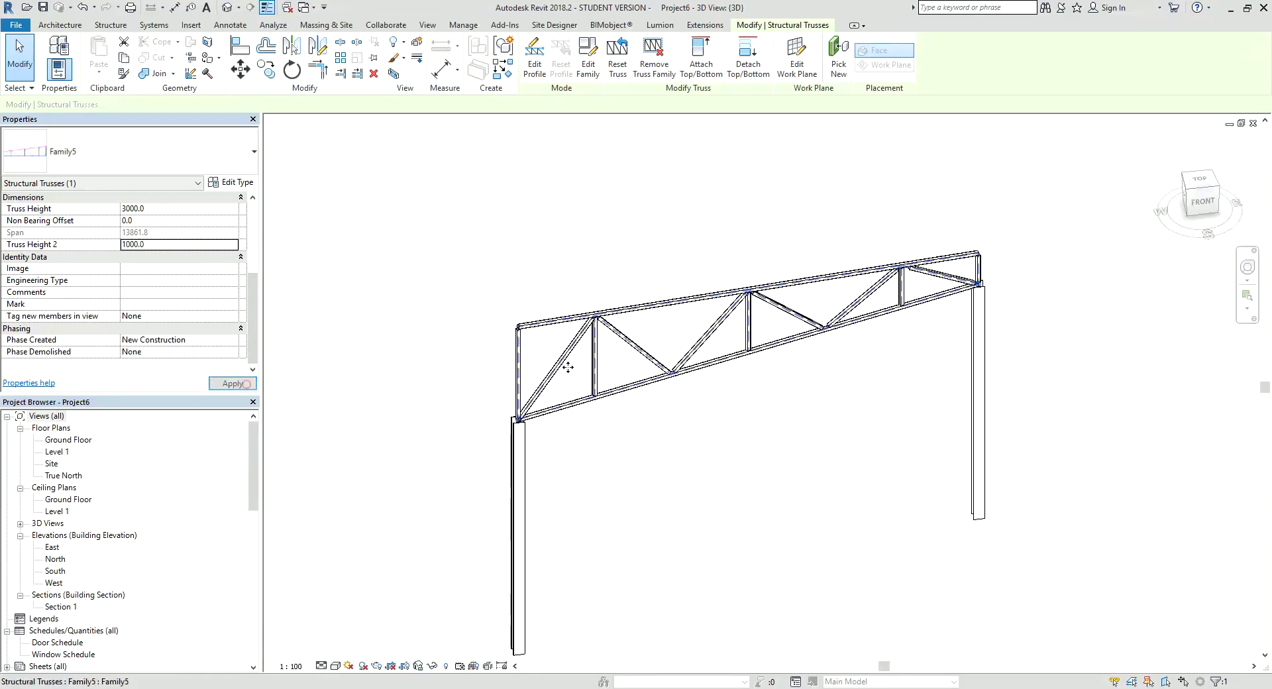
shift+middle_drag(758, 356, 714, 338)
click(754, 362)
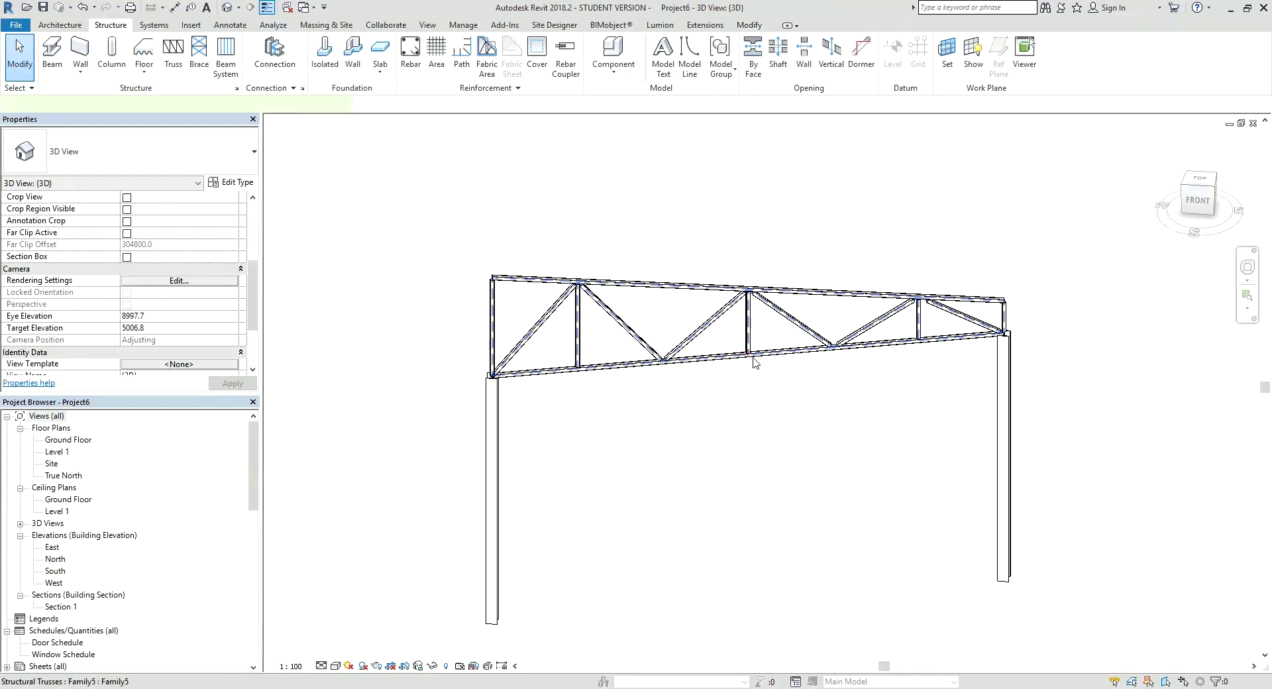
click(754, 363)
mouse_move(792, 386)
shift+middle_down()
mouse_move(917, 392)
mouse_move(825, 380)
shift+middle_up()
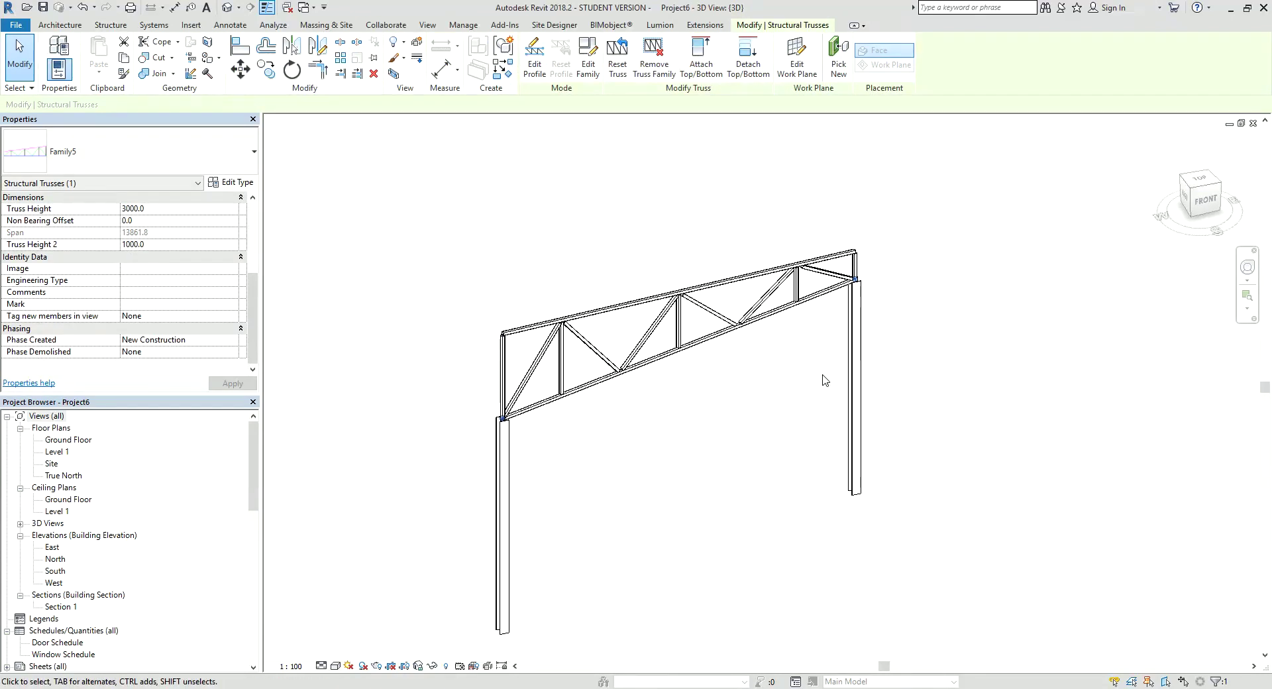